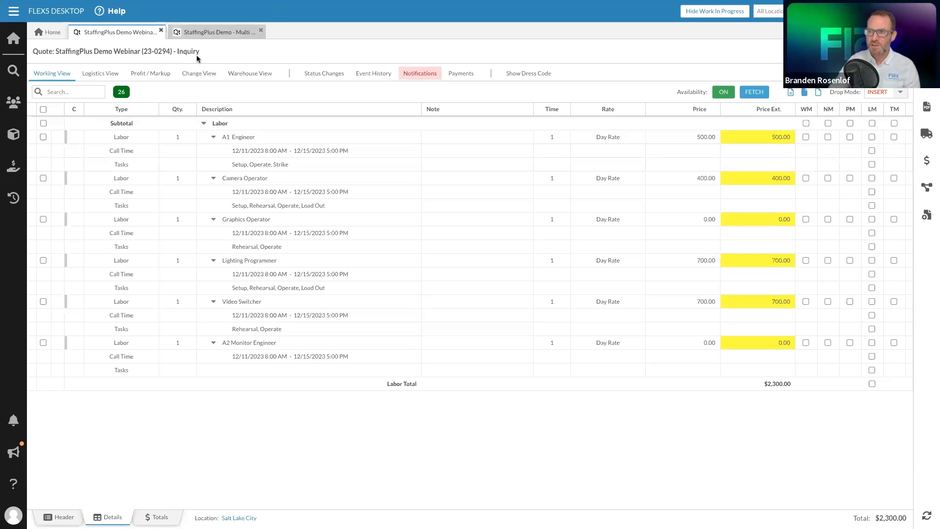
# Step: Open the Staffing Dashboard to view the scheduled jobs and their assigned contacts
pyautogui.click(13, 11)
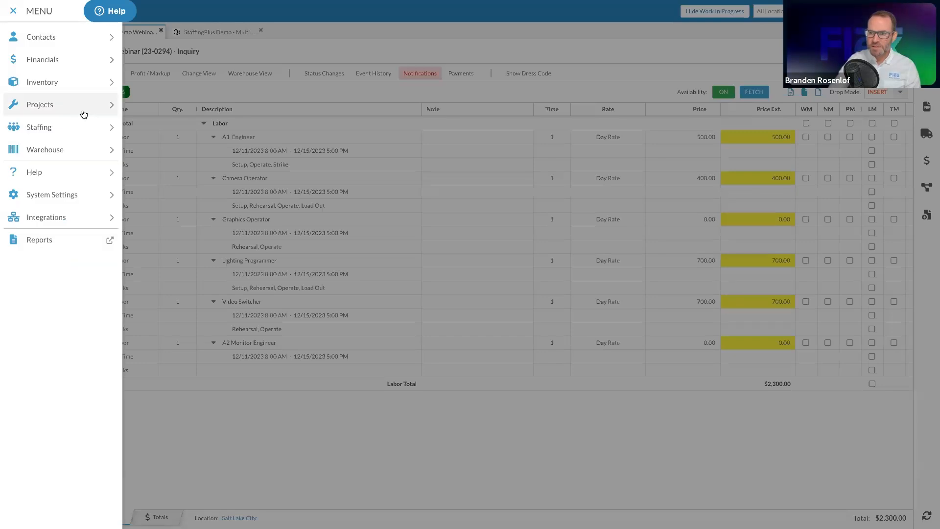
pyautogui.click(73, 129)
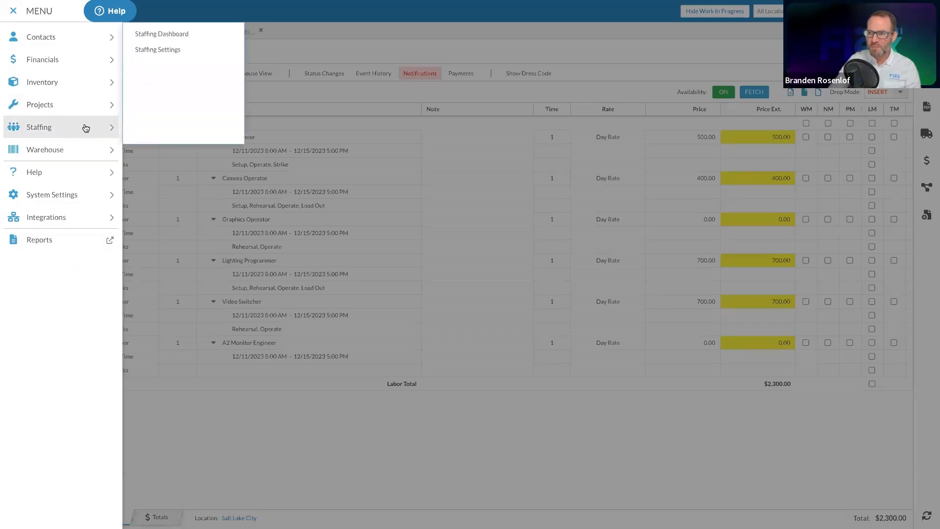
pyautogui.click(160, 35)
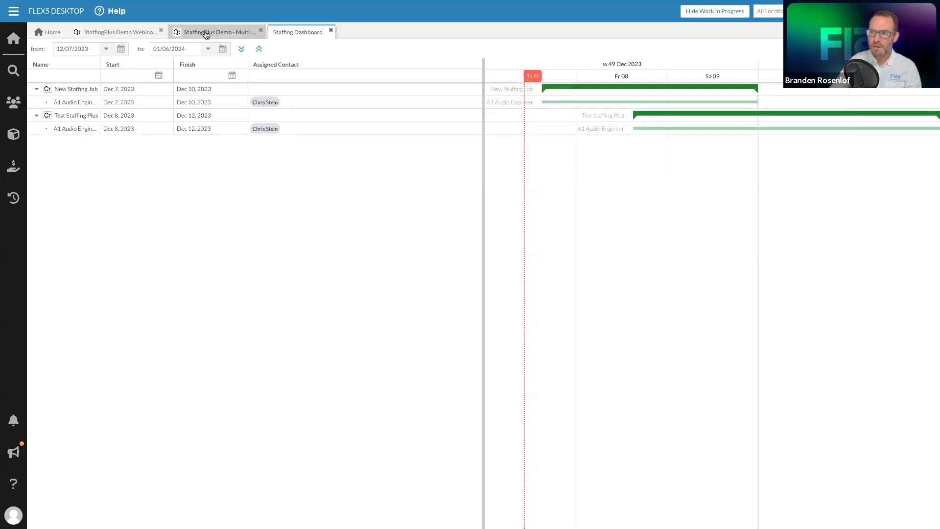
# Step: Confirm the StaffingPlus Demo Webinar quote through its workflow, accepting the confirmation notice with an empty distribution list
pyautogui.click(122, 31)
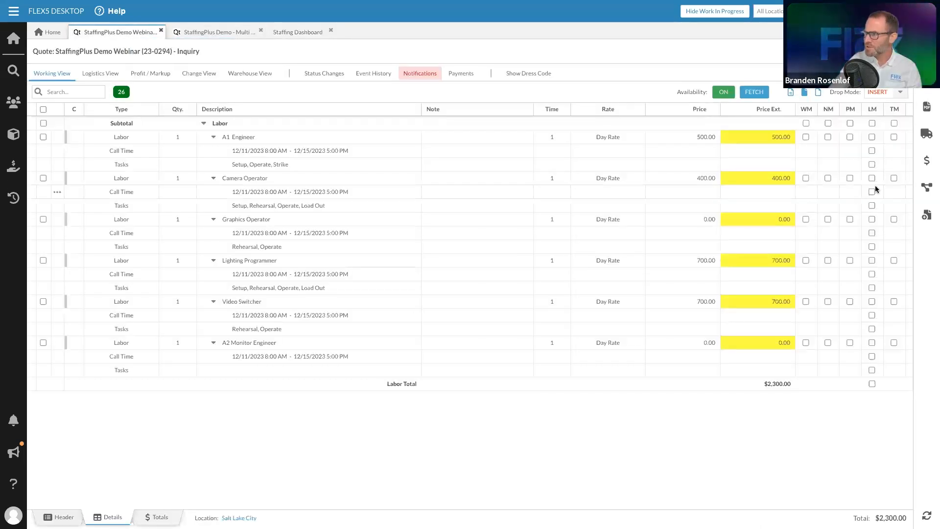
pyautogui.click(926, 186)
pyautogui.click(817, 94)
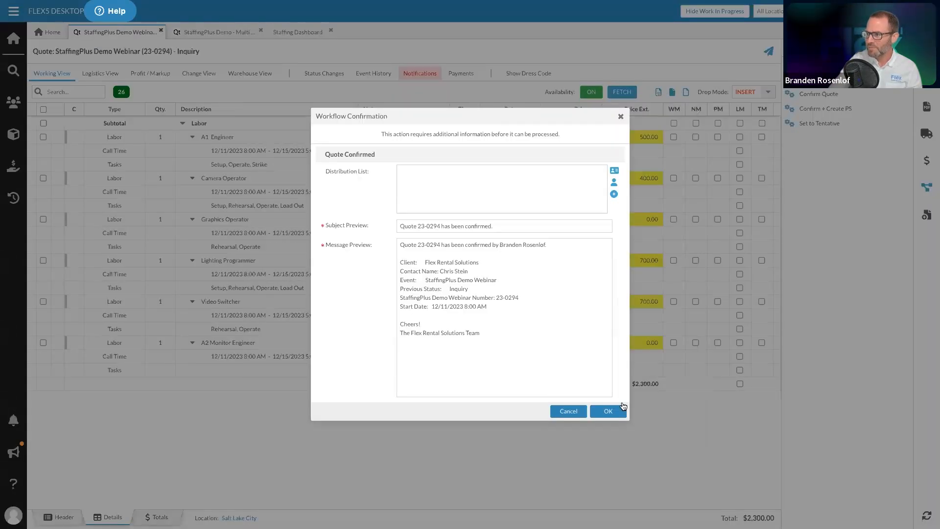
pyautogui.click(621, 409)
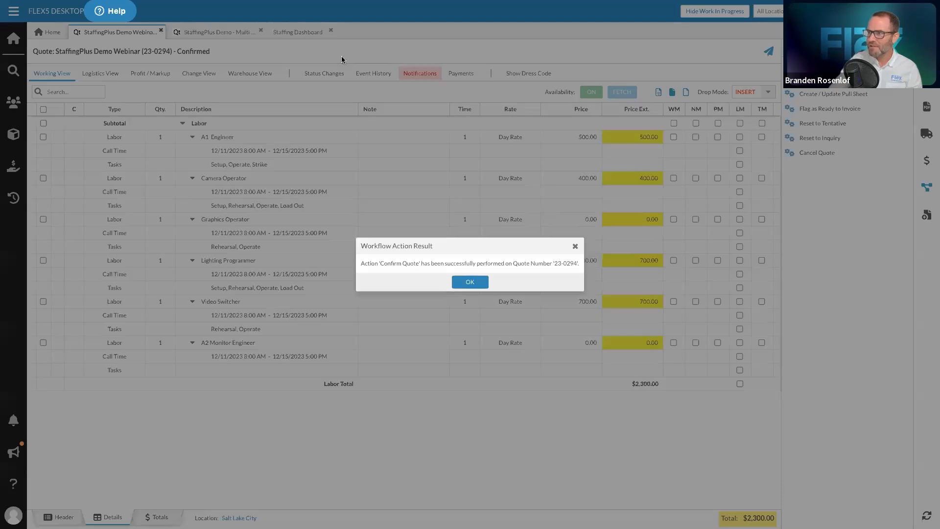
pyautogui.click(470, 280)
# Step: Confirm the StaffingPlus Demo - Multi Subtotal quote, accepting its confirmation notice unchanged
pyautogui.click(224, 35)
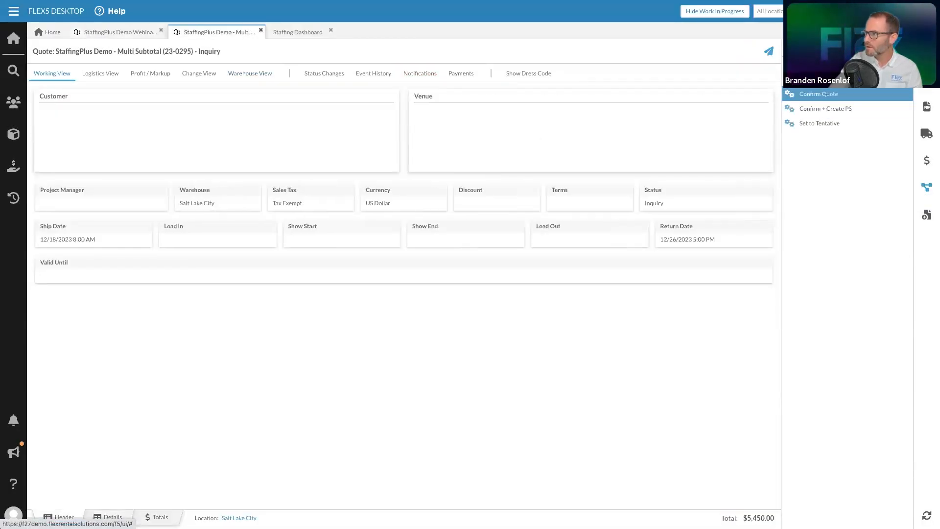
pyautogui.click(819, 94)
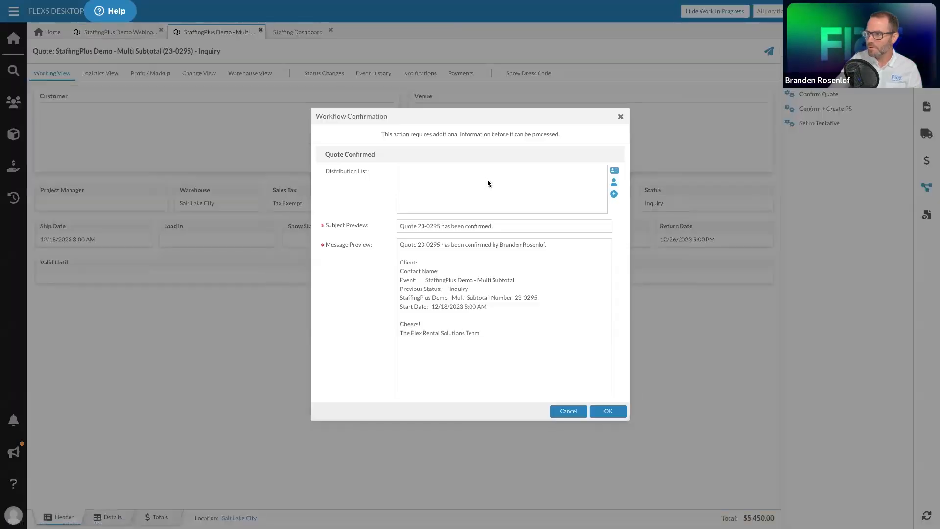
pyautogui.click(608, 411)
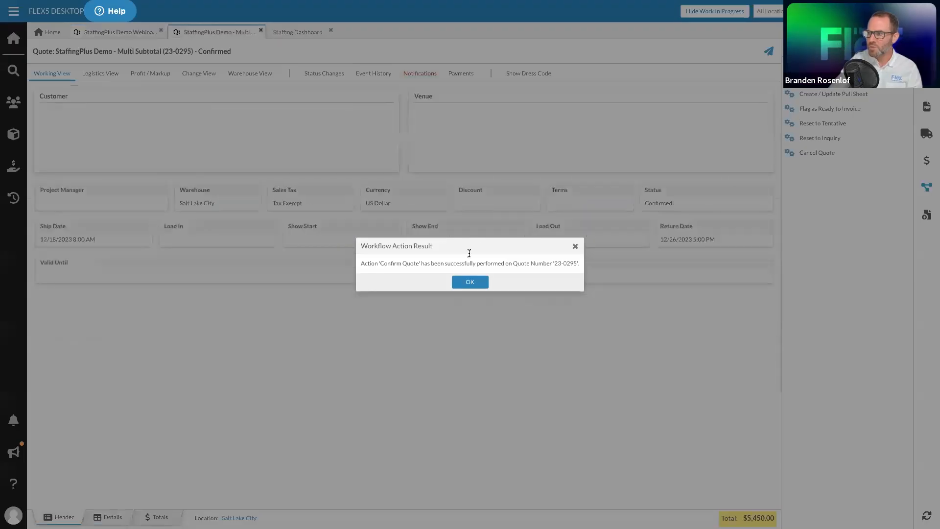
pyautogui.click(473, 286)
# Step: Widen the Staffing Dashboard's Name column, review the Stage Hand candidates for the Multi Subtotal quote without assigning anyone, and close the dashboard
pyautogui.click(301, 33)
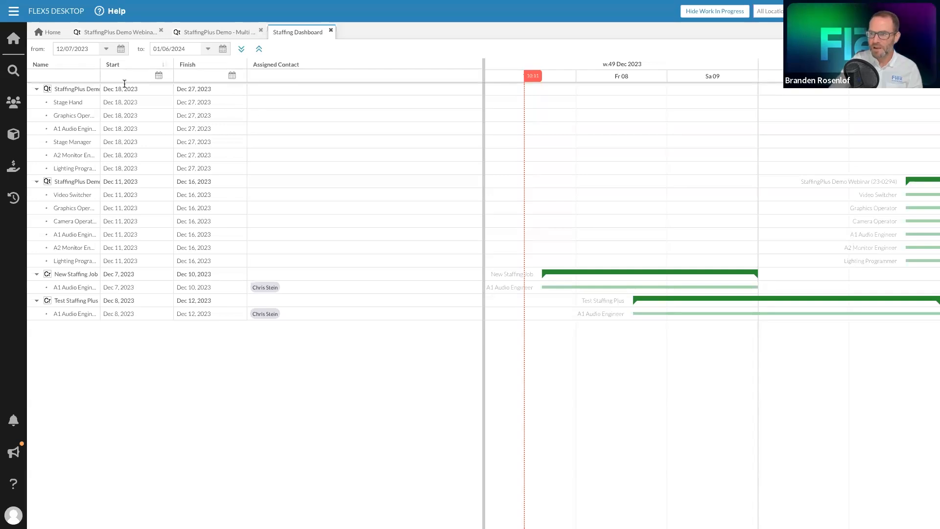
pyautogui.moveTo(100, 64); pyautogui.dragTo(191, 64)
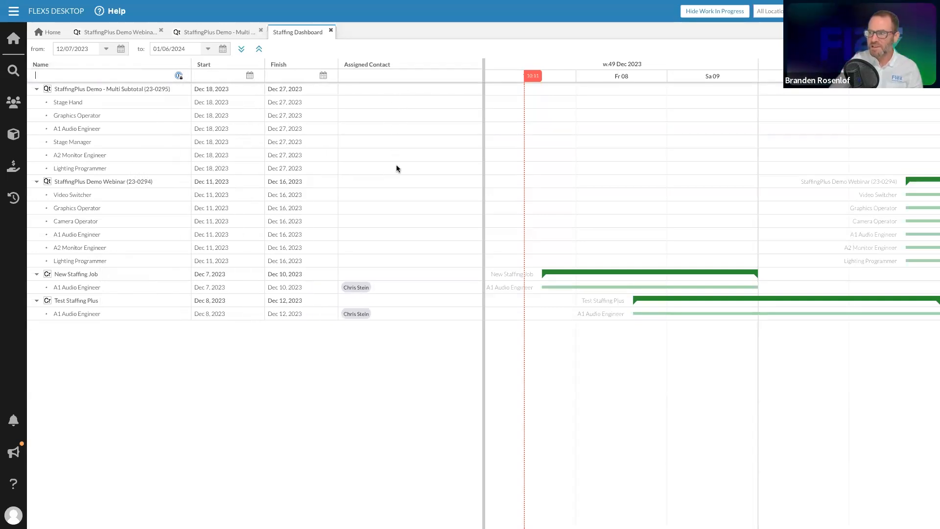
pyautogui.doubleClick(352, 105)
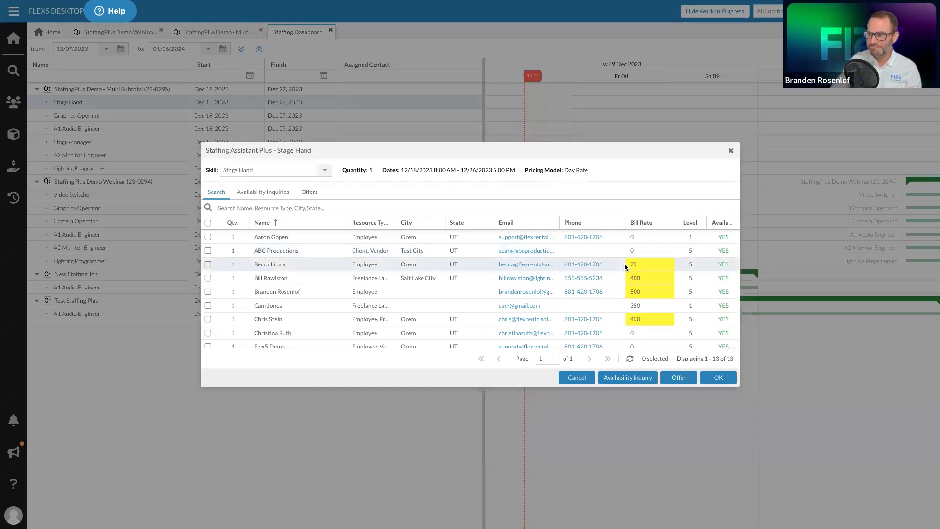
pyautogui.moveTo(625, 266)
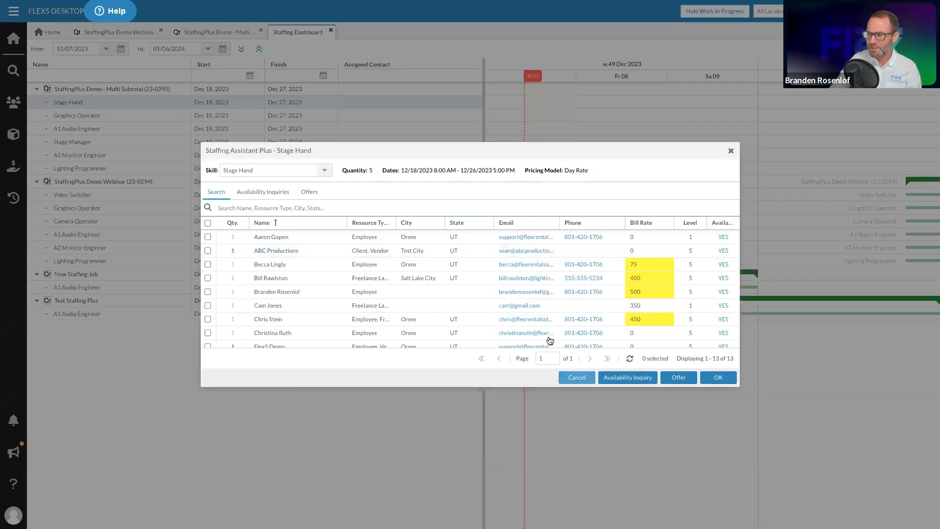
pyautogui.click(577, 377)
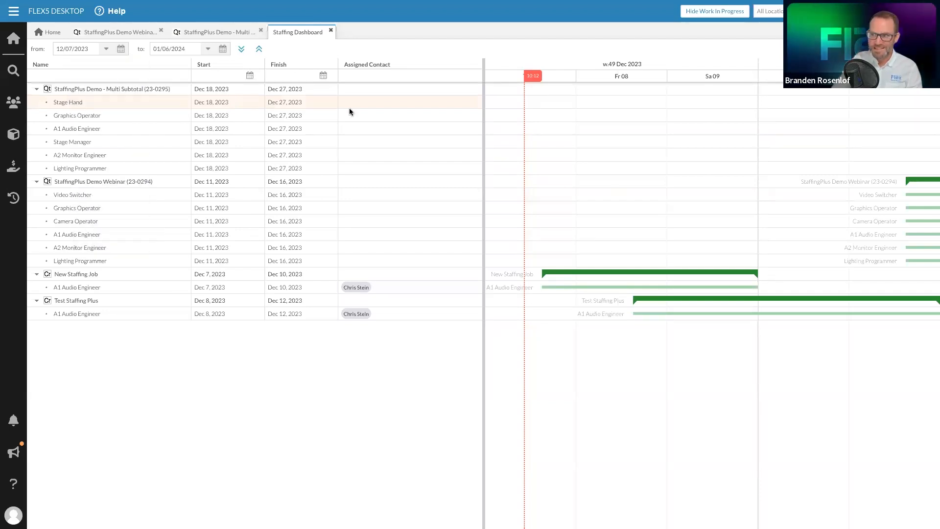
pyautogui.click(331, 31)
# Step: Open the staffing assistant for the A1 Engineer line of the StaffingPlus Demo Webinar quote and look through the candidates
pyautogui.click(119, 33)
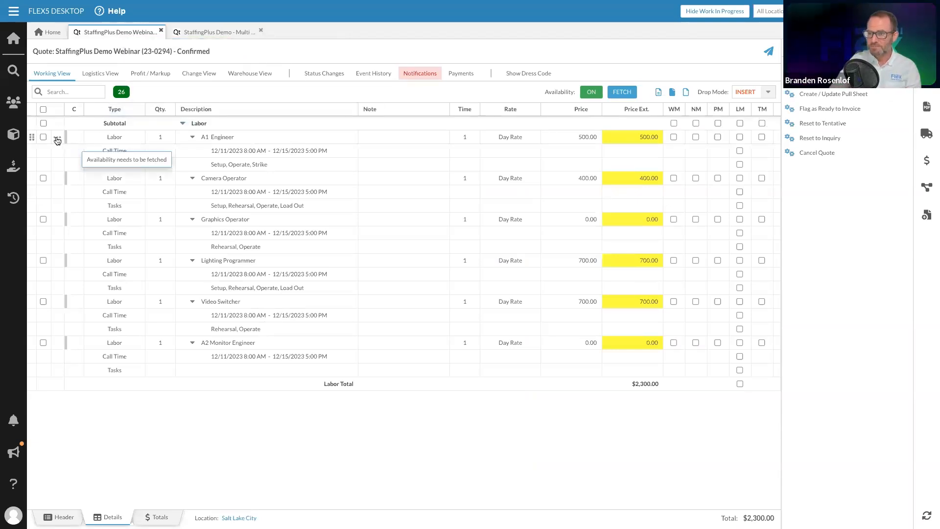
pyautogui.click(58, 139)
pyautogui.click(110, 166)
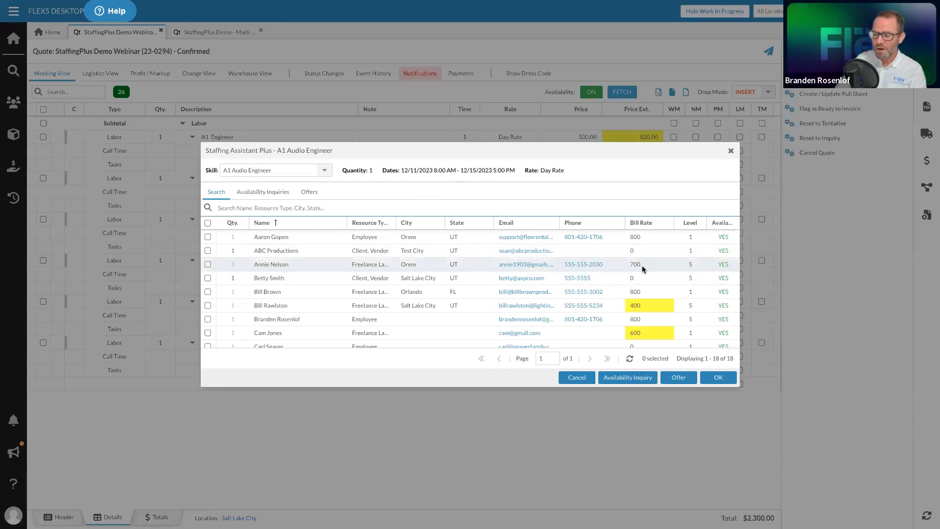
pyautogui.scroll(-5, 646, 273)
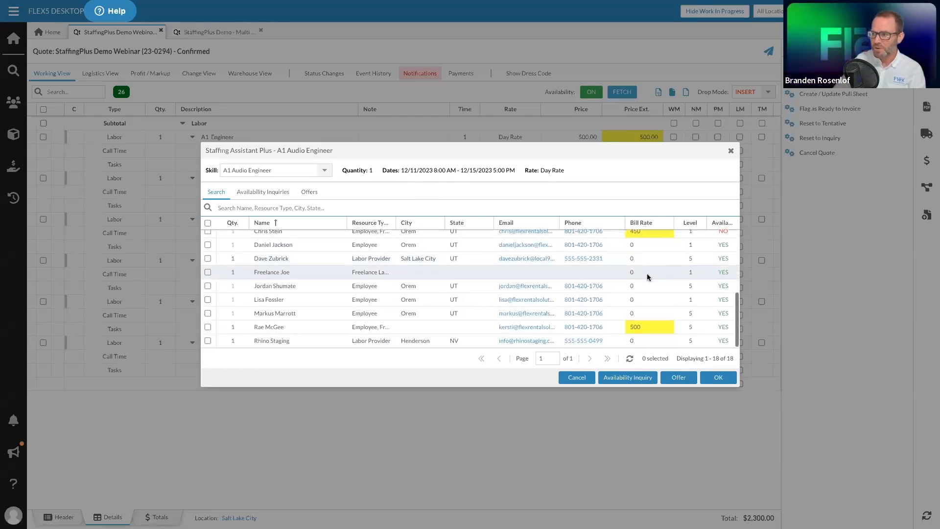
pyautogui.scroll(5, 646, 275)
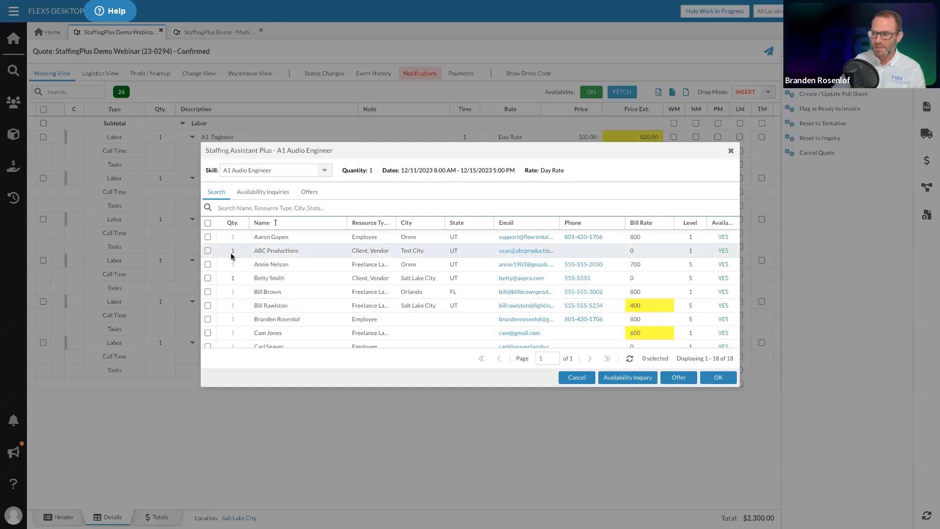
# Step: Select five A1 Audio Engineer candidates: the level-5 employee billed at 800, those billed at 450 and 500, and two adjacent Orem employees billed at 0
pyautogui.scroll(-1, 232, 256)
pyautogui.click(207, 303)
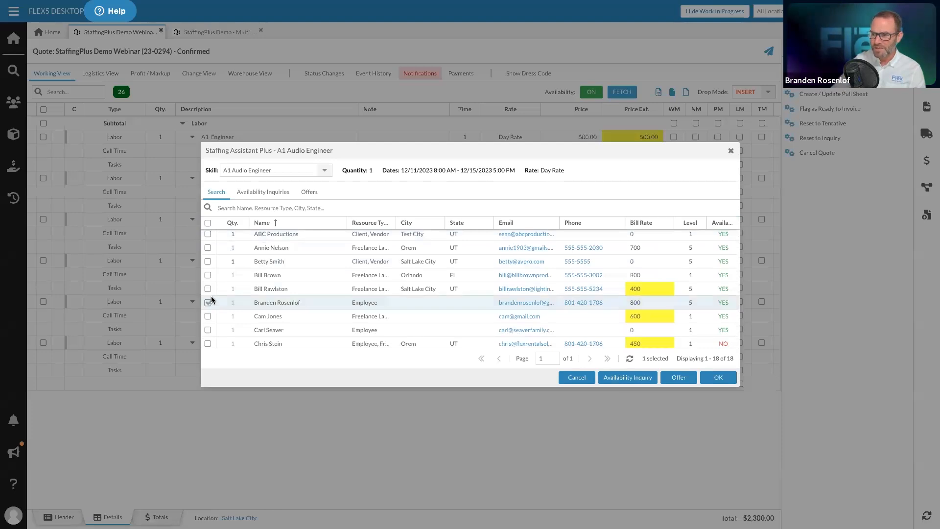
pyautogui.scroll(-2, 214, 297)
pyautogui.click(208, 316)
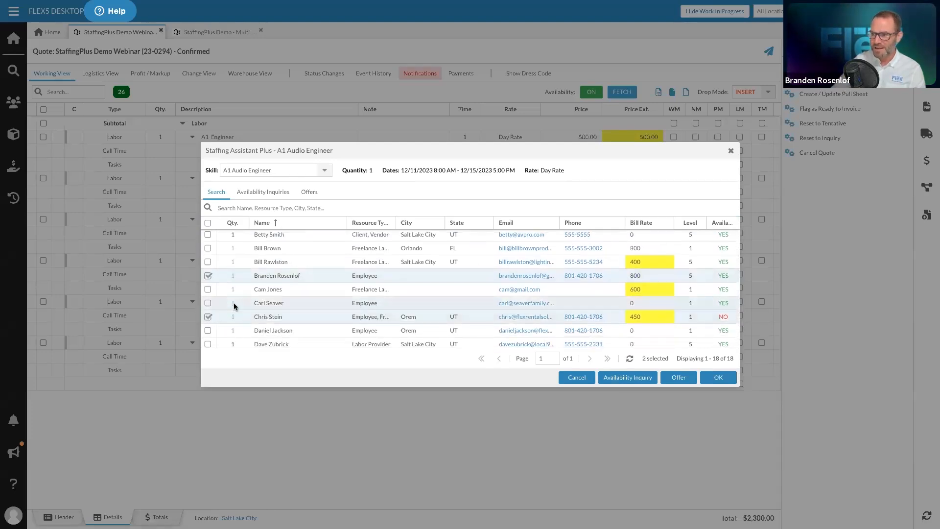
pyautogui.scroll(-5, 234, 306)
pyautogui.click(208, 304)
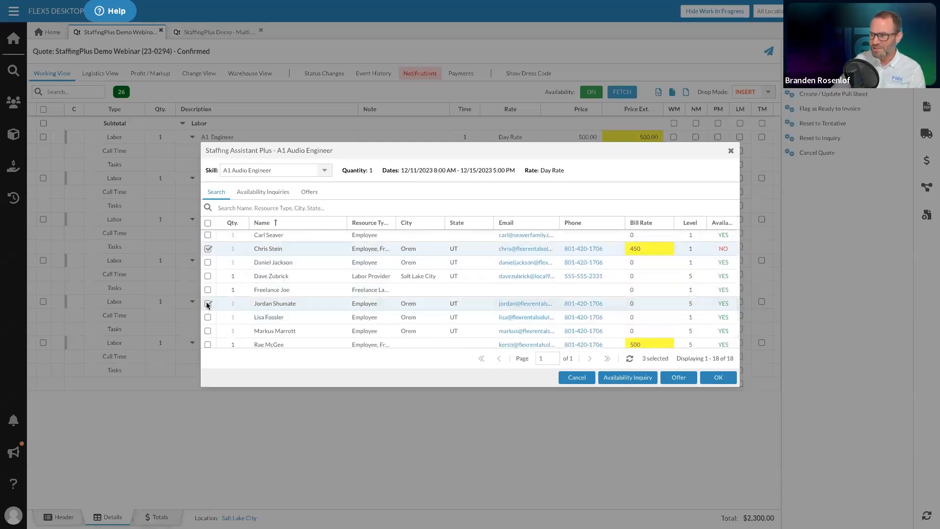
pyautogui.scroll(-1, 260, 301)
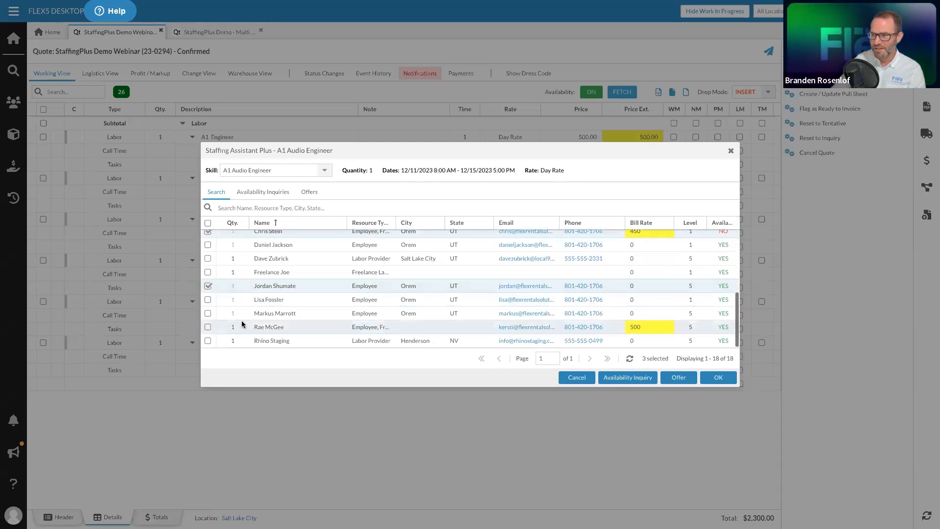
pyautogui.click(209, 301)
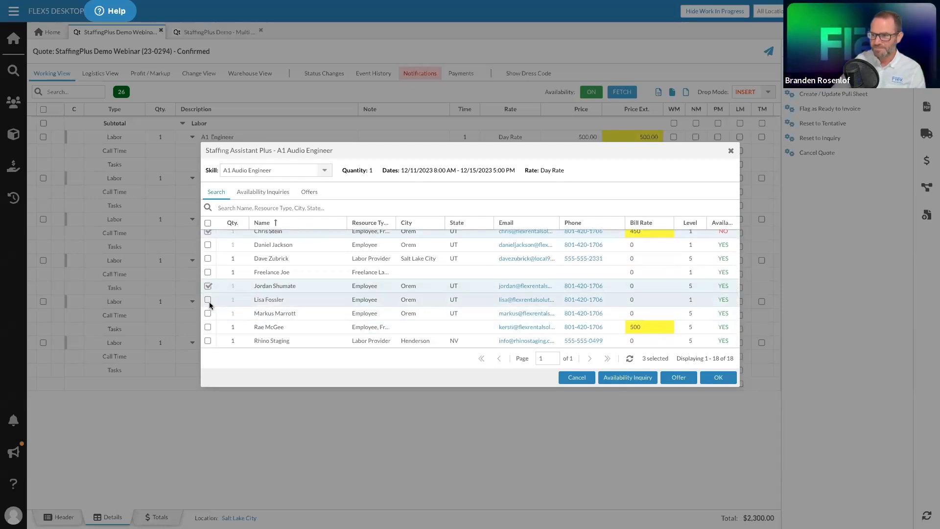
pyautogui.click(209, 328)
# Step: Create an availability inquiry email for the selected candidates, check its message and recipients, and send it
pyautogui.click(627, 380)
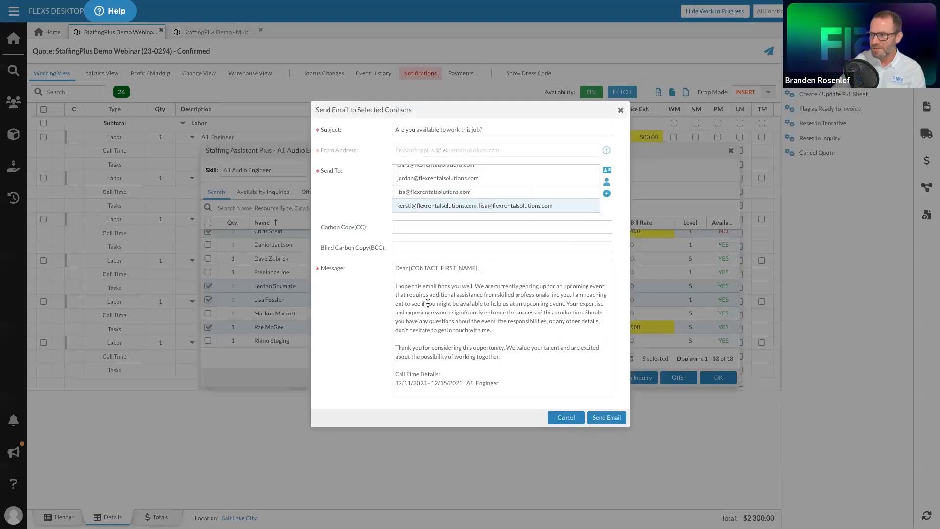
pyautogui.scroll(-5, 491, 338)
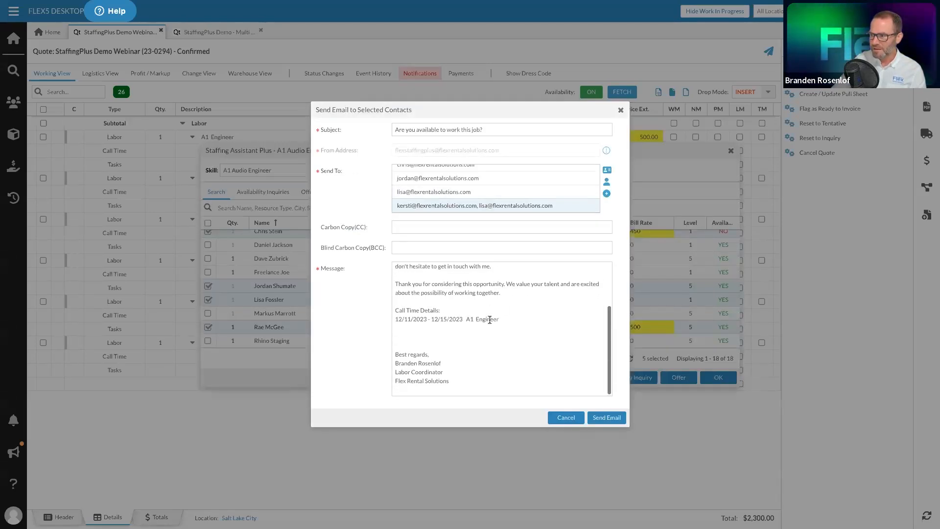
pyautogui.scroll(5, 497, 299)
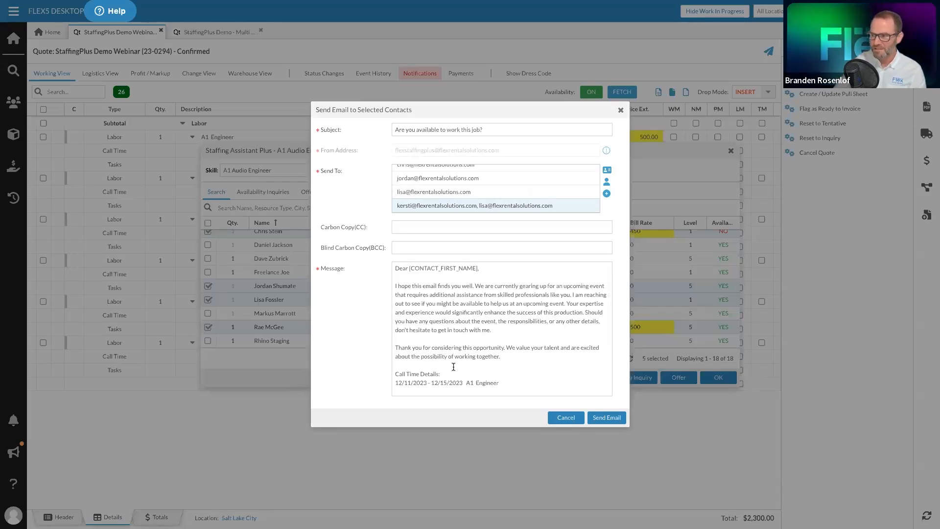
pyautogui.scroll(-3, 456, 364)
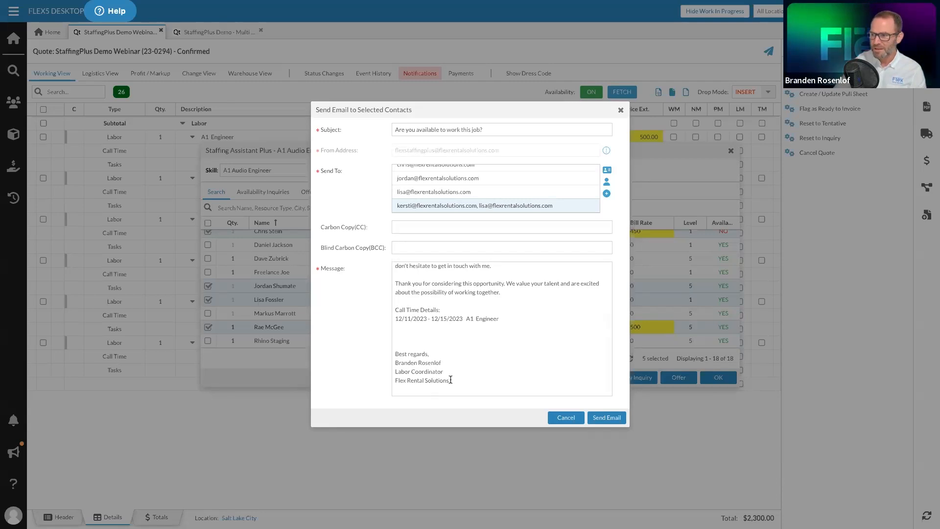
pyautogui.scroll(3, 440, 348)
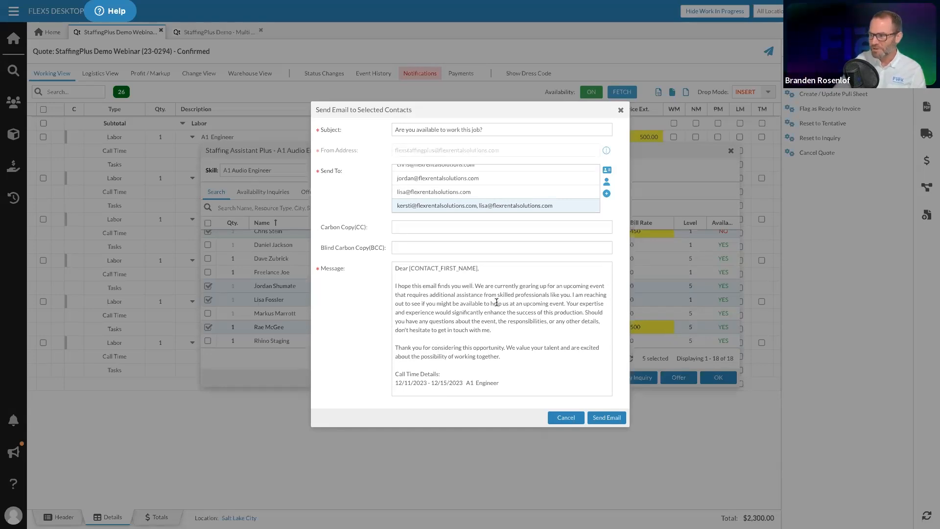
pyautogui.scroll(-2, 489, 334)
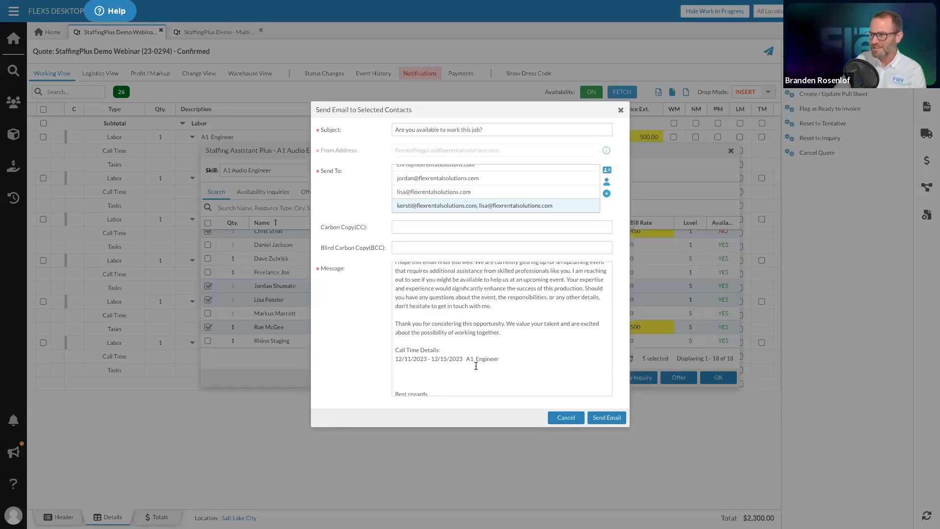
pyautogui.scroll(-2, 476, 366)
pyautogui.scroll(4, 476, 366)
pyautogui.scroll(2, 470, 173)
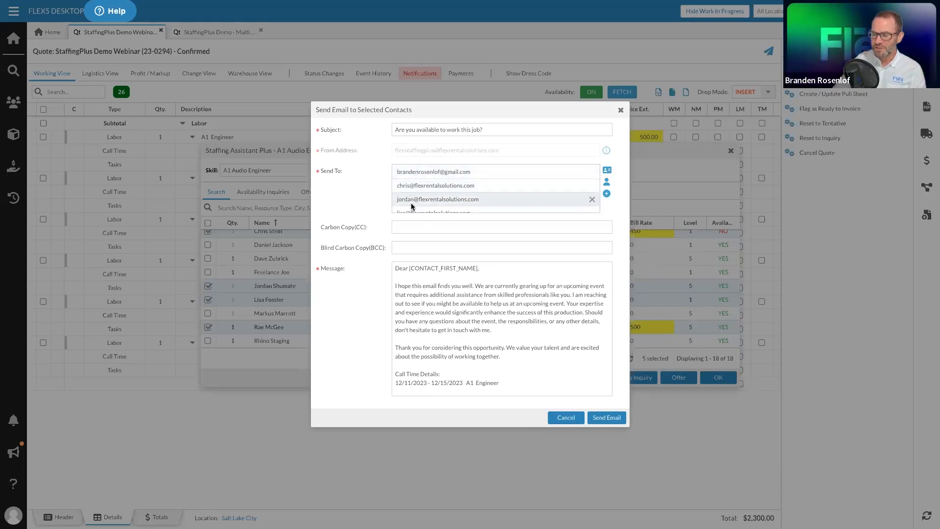
pyautogui.scroll(-2, 424, 183)
pyautogui.scroll(3, 425, 181)
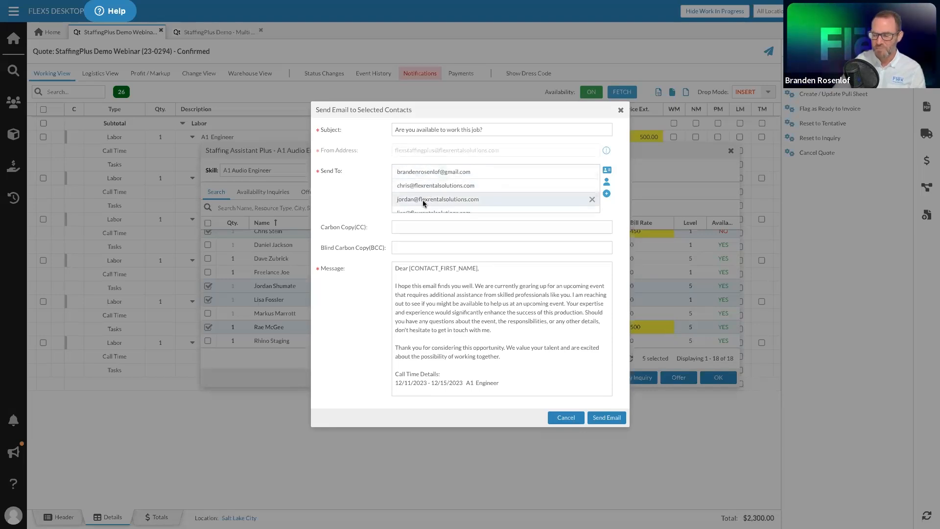
pyautogui.click(608, 417)
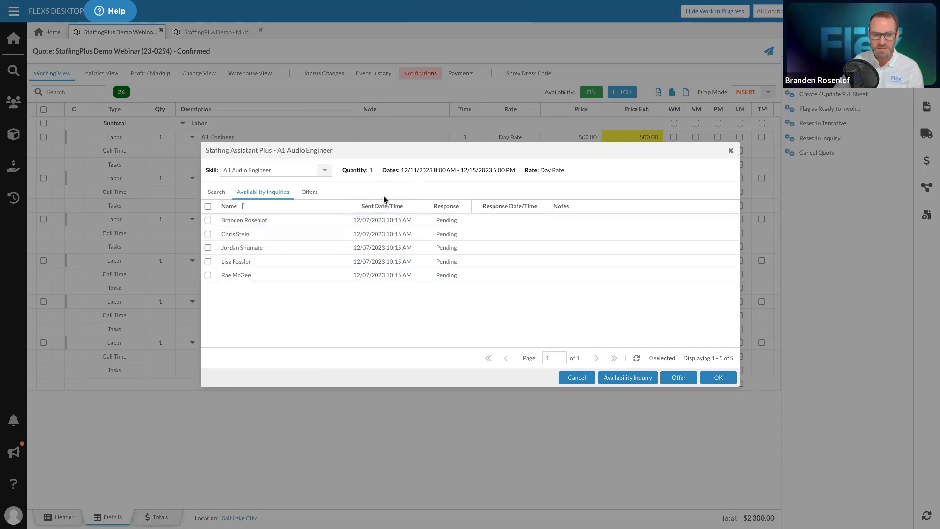
# Step: Switch to Gmail and open the newest "Are you available to work this job?" email from Flex Staffing Plus
pyautogui.hotkey('ctrl', 'Right')
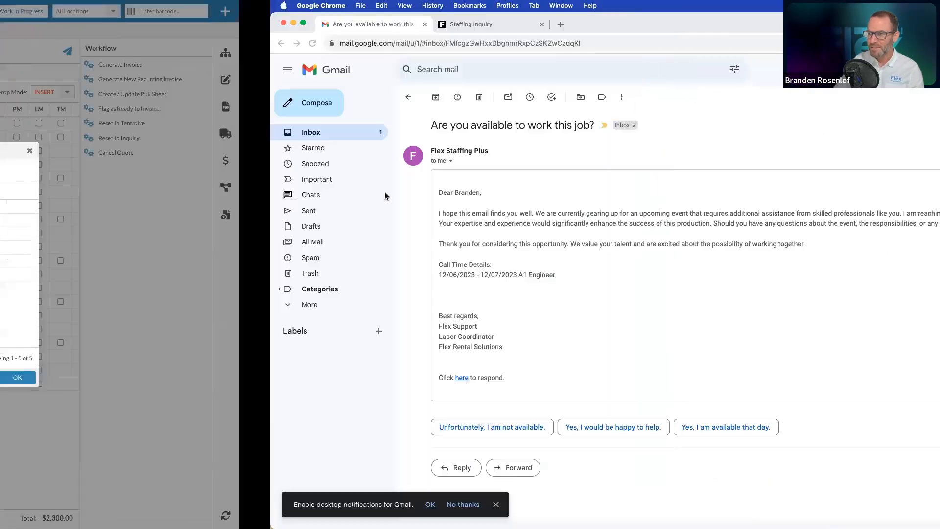
pyautogui.click(71, 137)
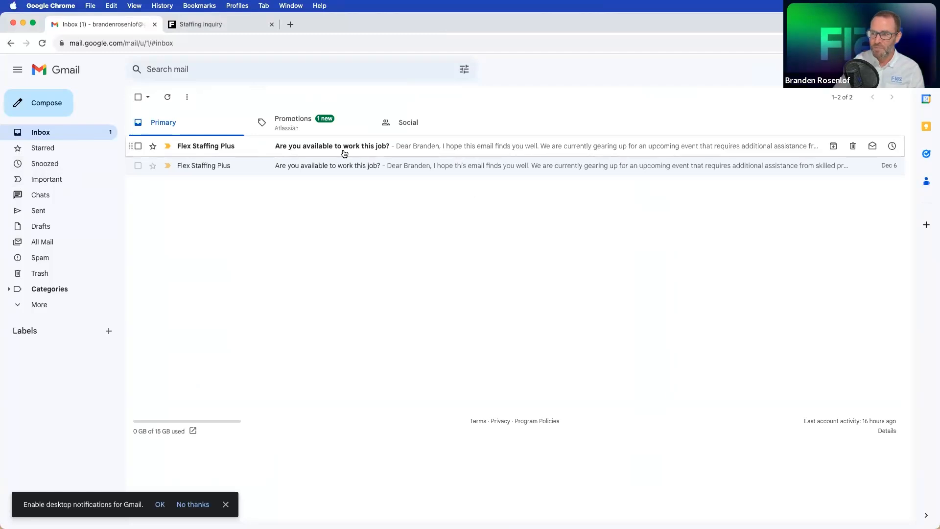
pyautogui.click(294, 148)
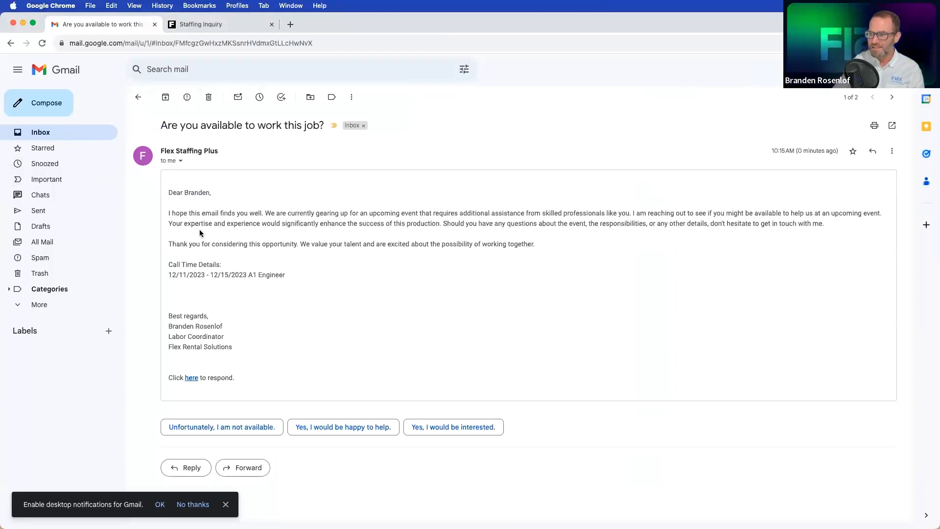
# Step: Open the inquiry's response page, answer Yes with the note "Last day I need to be off by 5", and submit the response
pyautogui.click(192, 379)
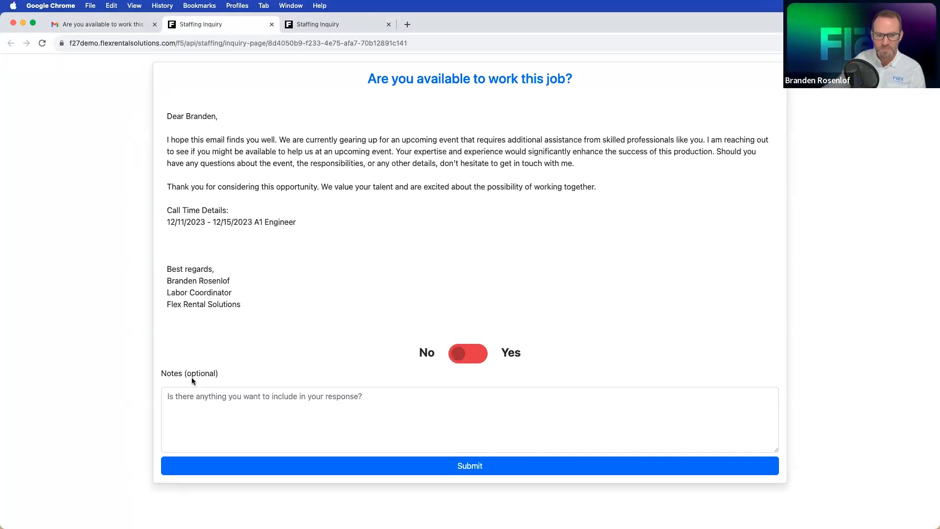
pyautogui.click(461, 357)
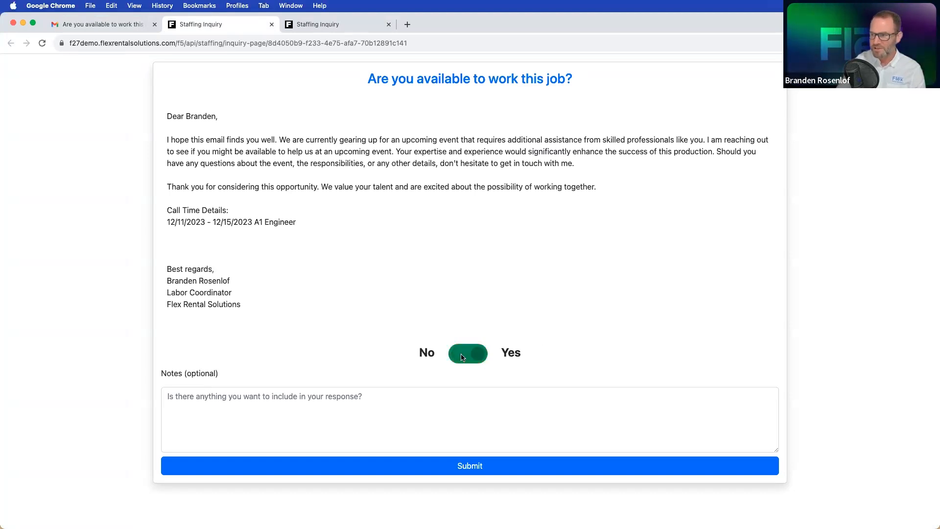
pyautogui.click(338, 407)
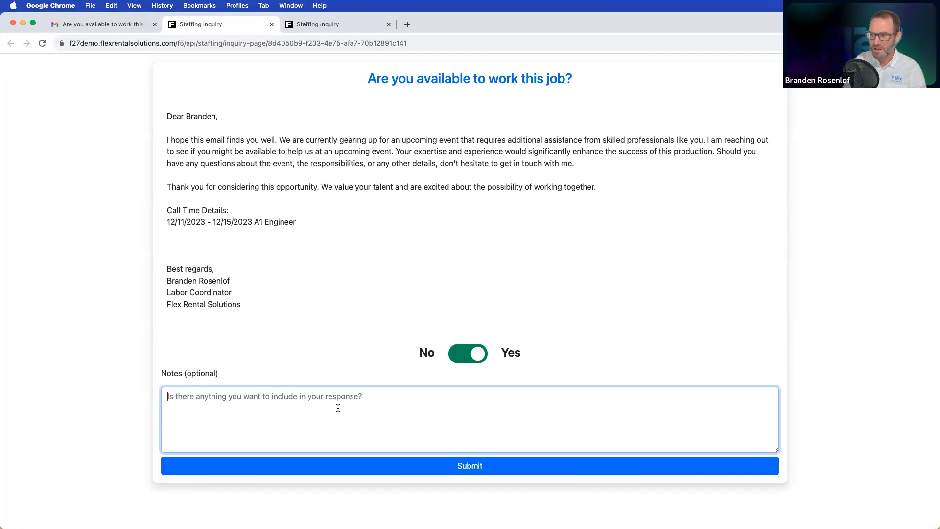
pyautogui.write('Last dad')
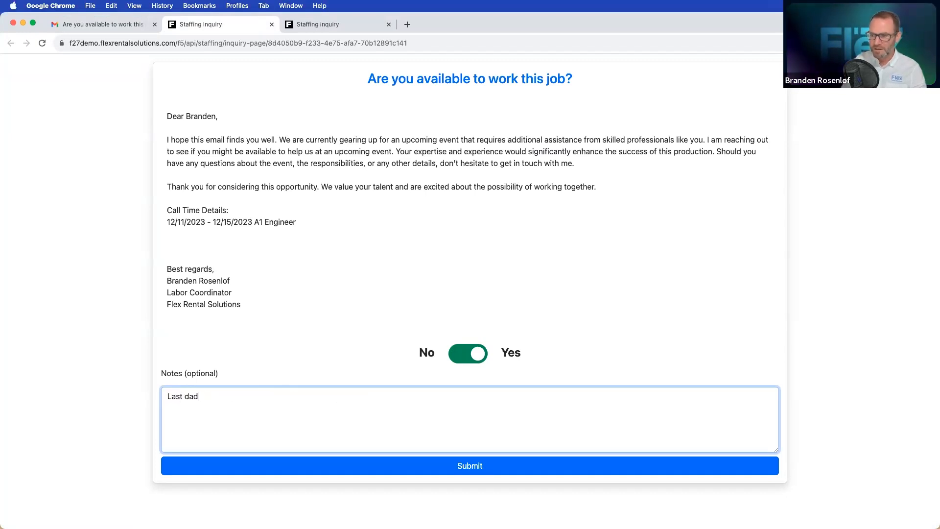
pyautogui.write('y')
pyautogui.press('BackSpace')
pyautogui.press('BackSpace')
pyautogui.write('y I ')
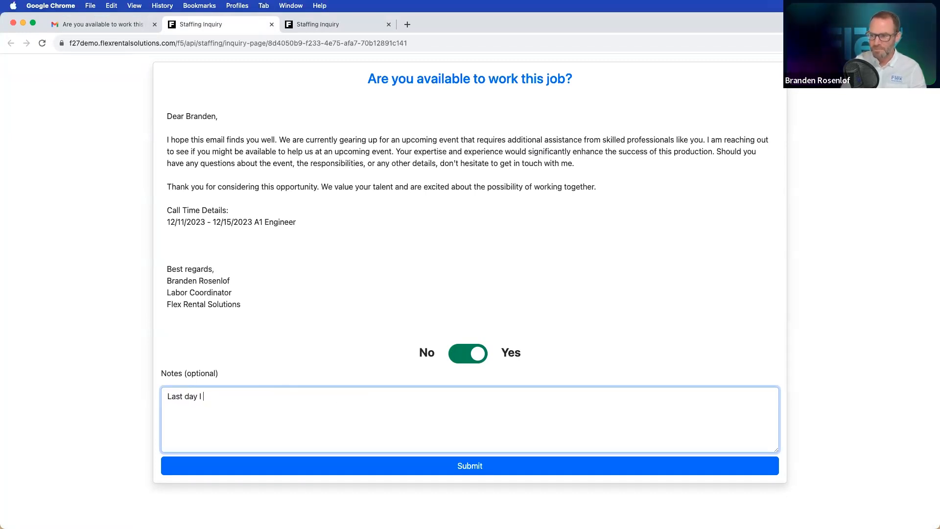
pyautogui.write('need to be off by 5')
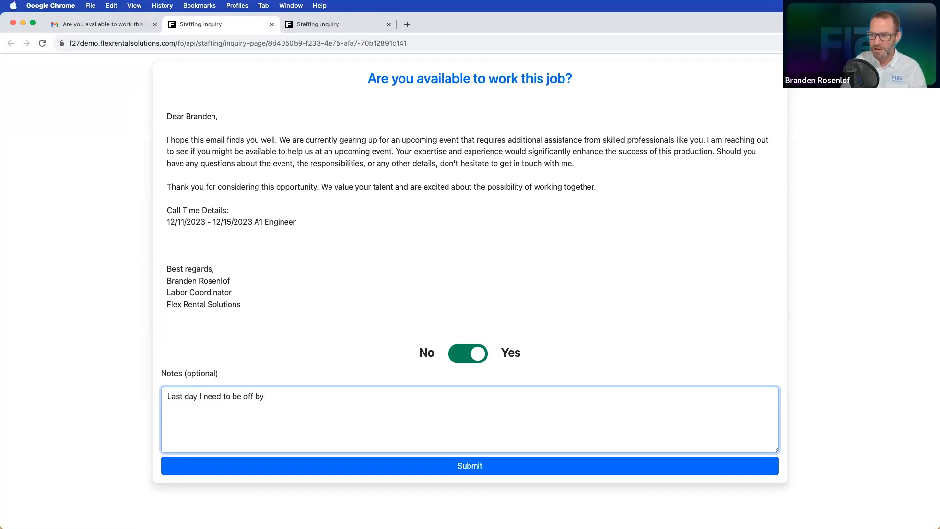
pyautogui.click(484, 466)
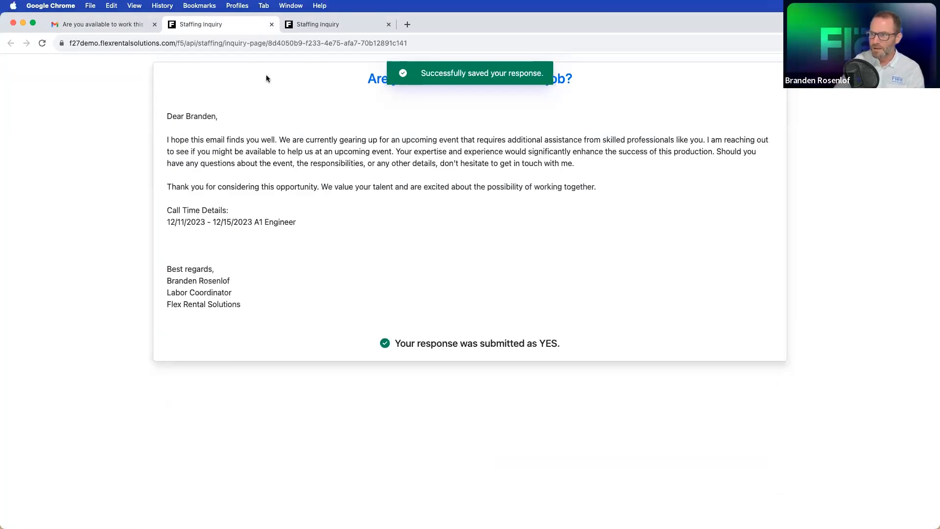
# Step: Switch back to Flex5 and refresh the A1 Audio Engineer availability inquiries to check the candidates' responses and notes
pyautogui.hotkey('ctrl', 'Left')
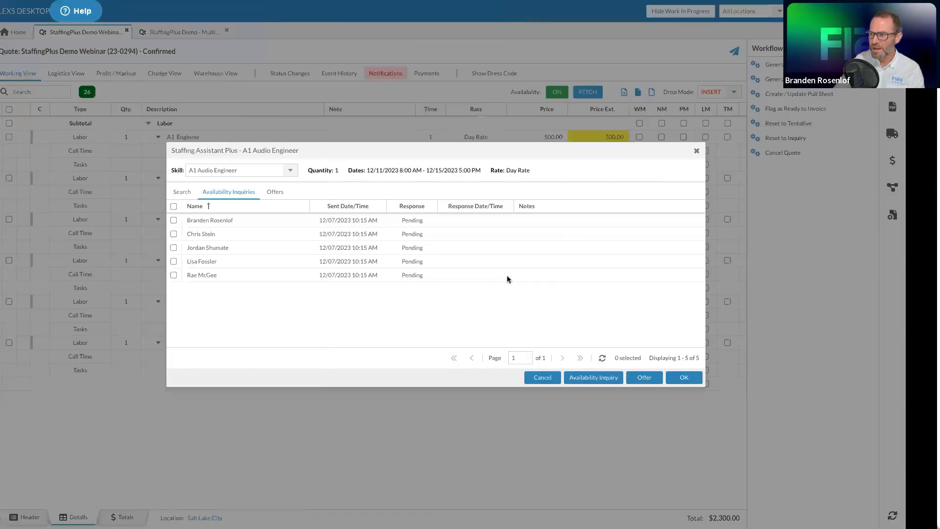
pyautogui.click(636, 359)
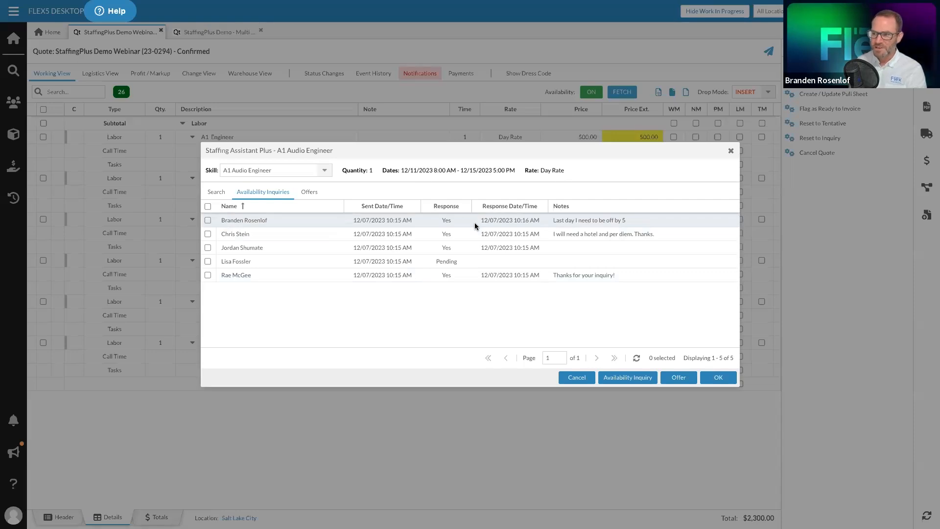
pyautogui.click(215, 192)
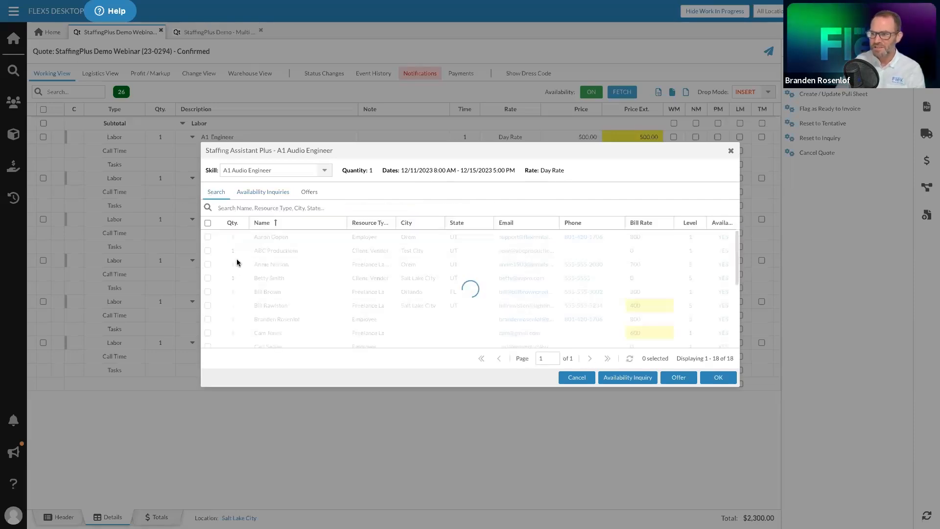
pyautogui.click(249, 191)
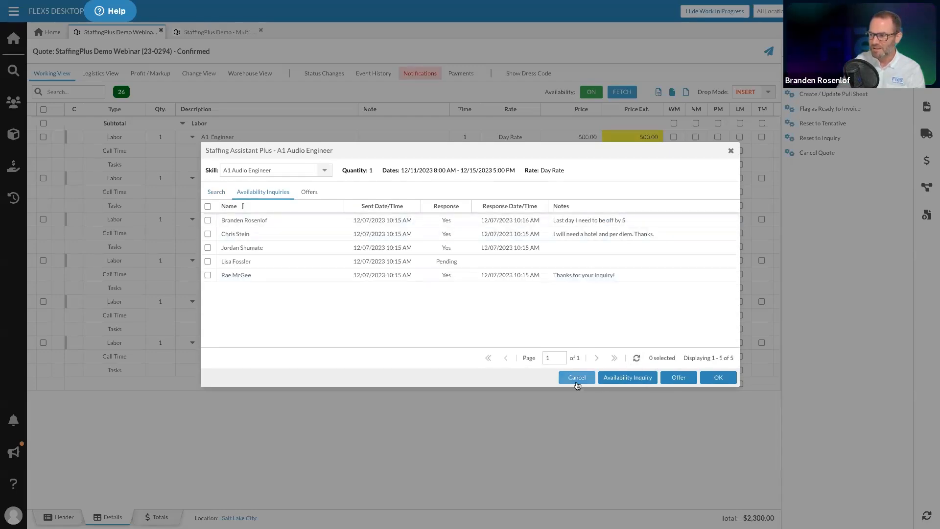
# Step: Close the staffing assistant, reopen it from the A1 Engineer line, and show its availability inquiries
pyautogui.press('Escape')
pyautogui.rightClick(64, 184)
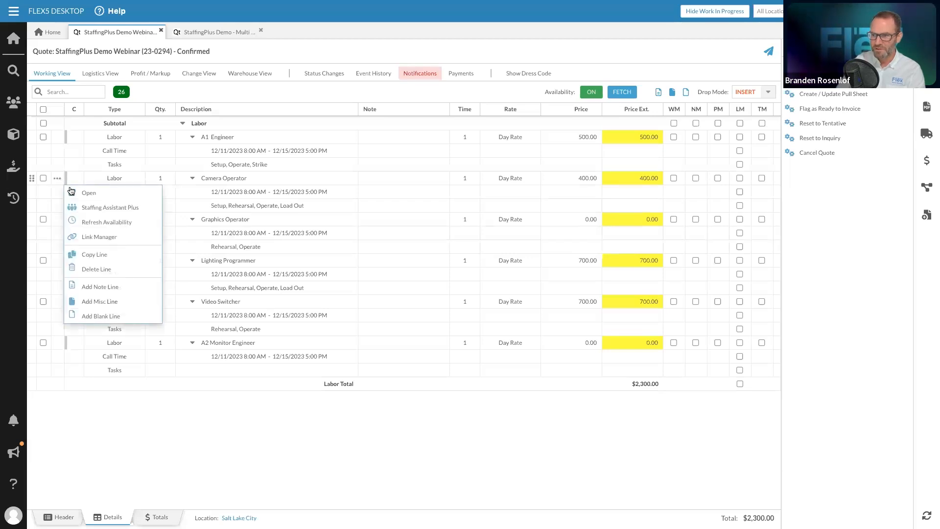
pyautogui.click(58, 141)
pyautogui.rightClick(63, 143)
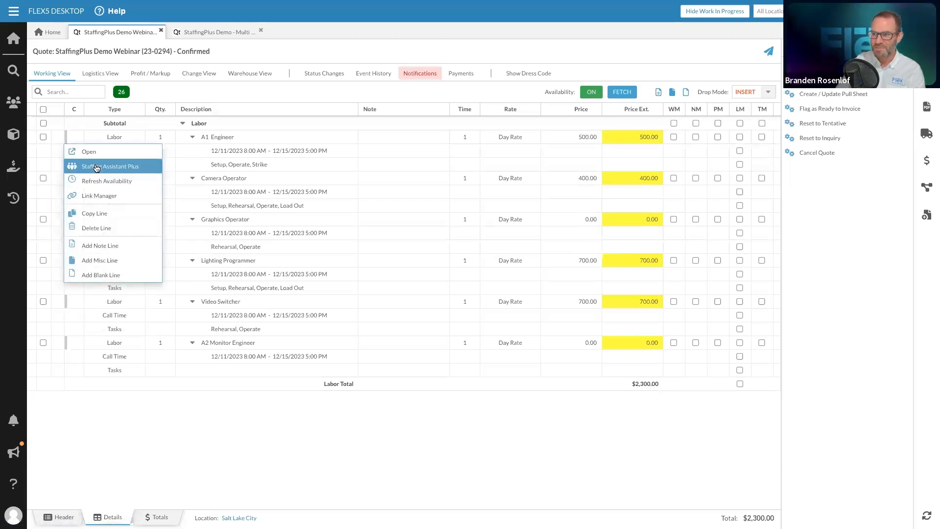
pyautogui.click(95, 167)
pyautogui.click(274, 192)
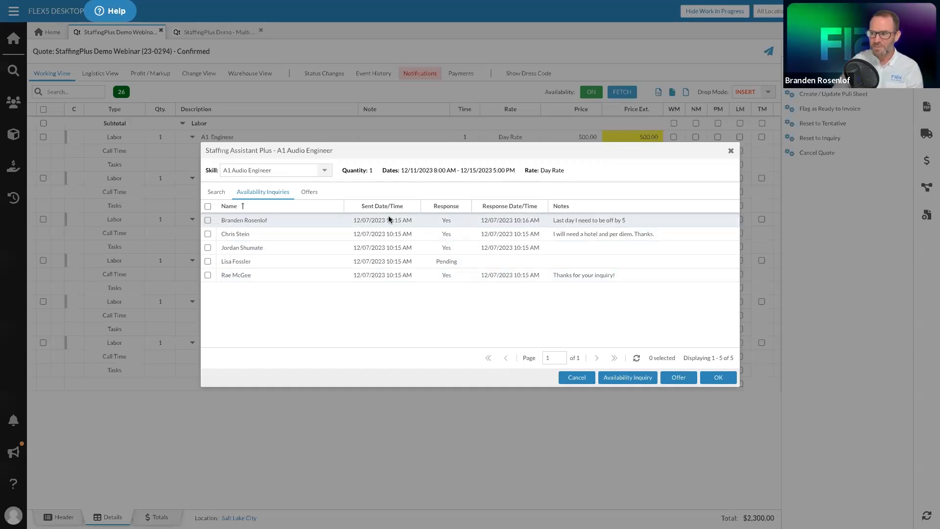
# Step: Preview the job offer email for the candidate who needs to be off by 5, without sending it, and close the staffing assistant
pyautogui.click(208, 220)
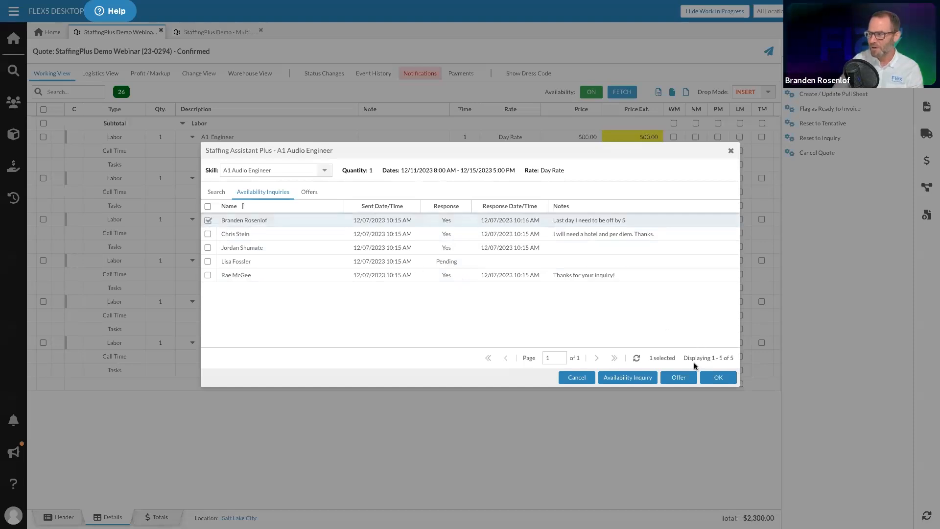
pyautogui.click(669, 378)
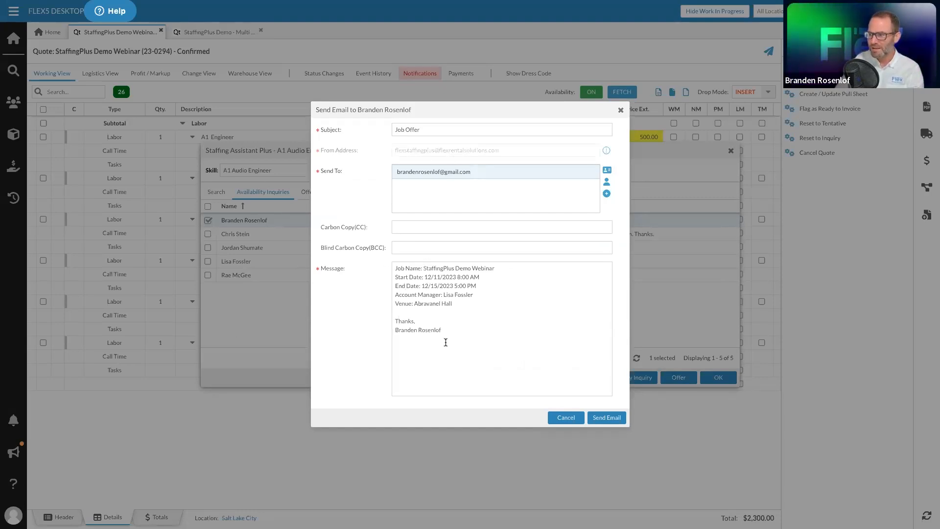
pyautogui.click(566, 418)
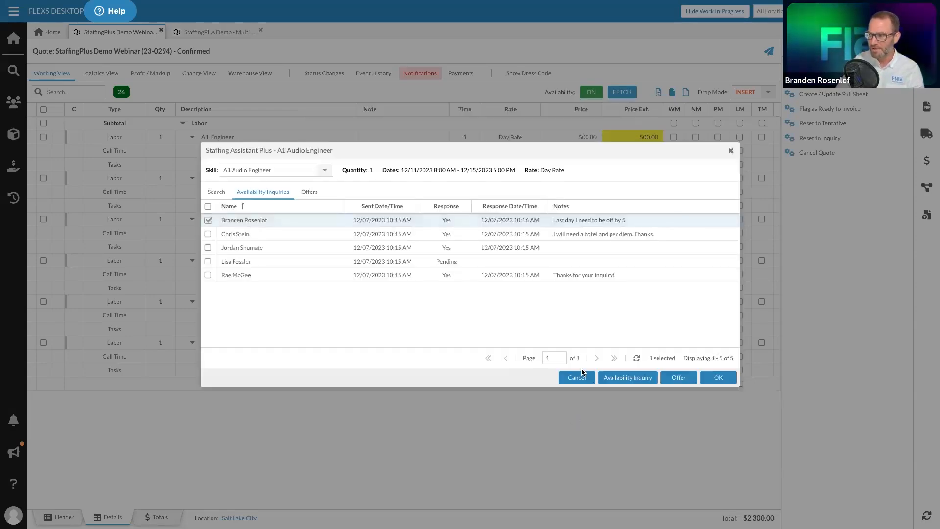
pyautogui.click(578, 377)
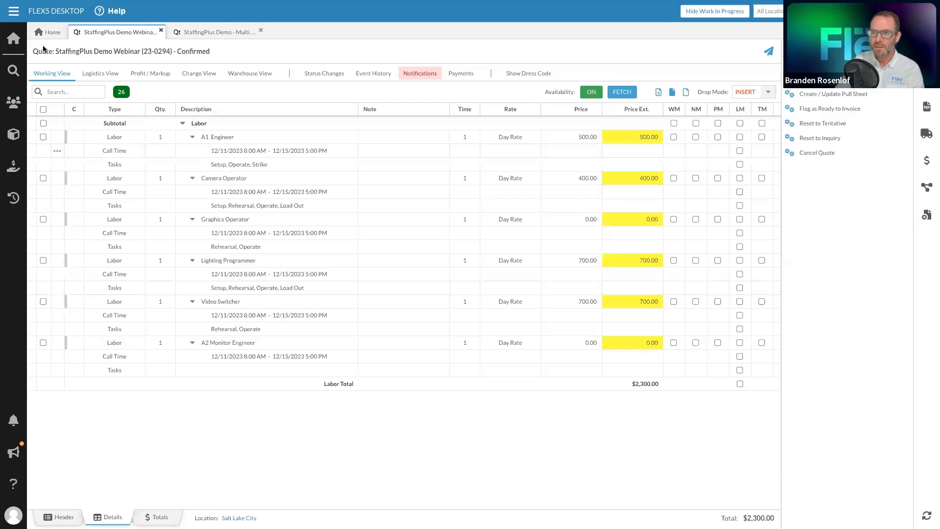
# Step: Open the project email templates list and check which types of new email template can be created
pyautogui.click(14, 11)
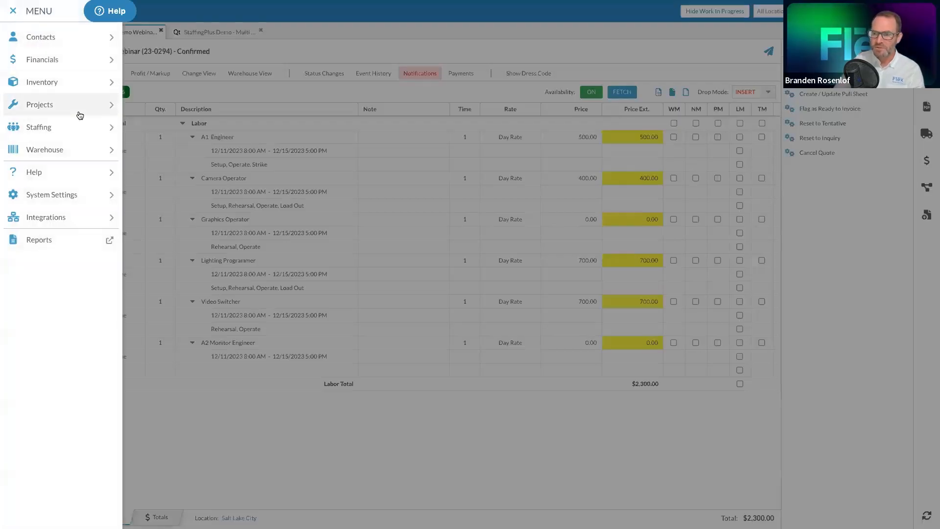
pyautogui.click(52, 105)
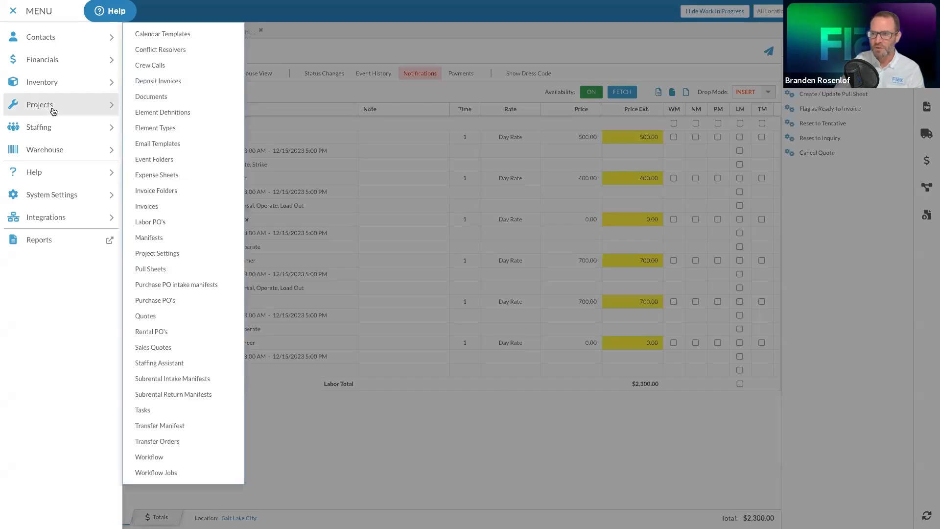
pyautogui.click(155, 146)
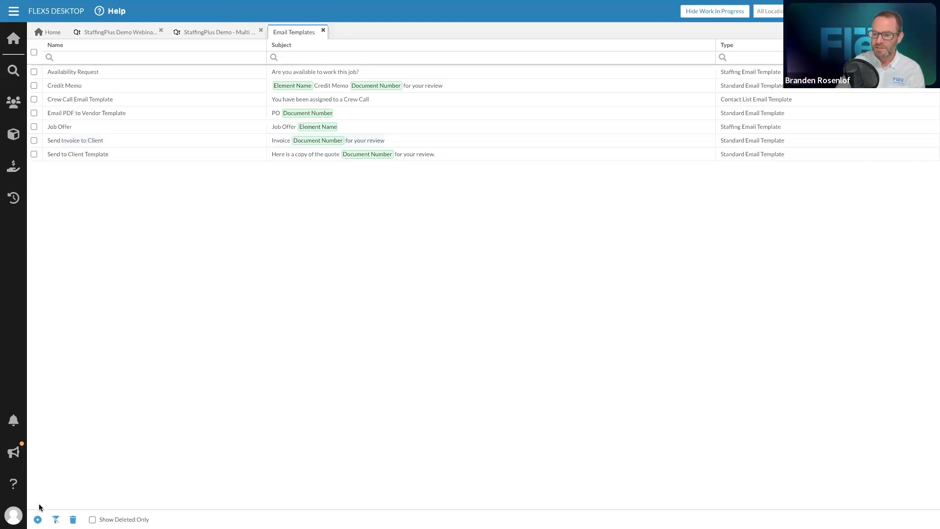
pyautogui.click(38, 520)
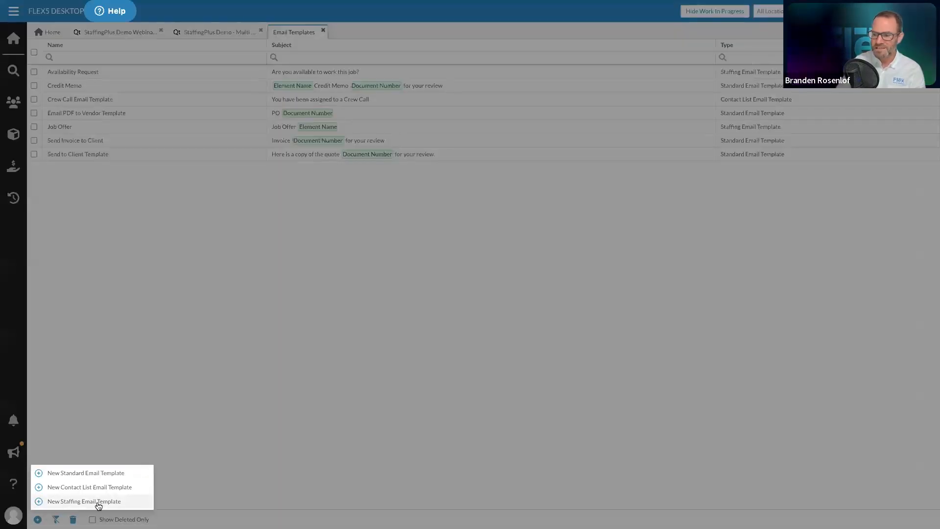
pyautogui.click(185, 281)
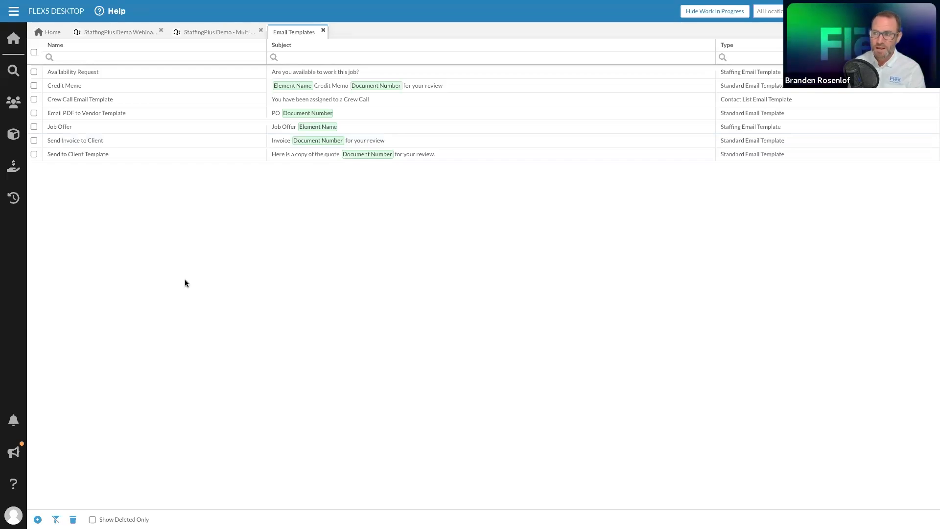
# Step: Open the Job Offer staffing email template for editing, and look back at the submitted inquiry page in Chrome
pyautogui.doubleClick(291, 128)
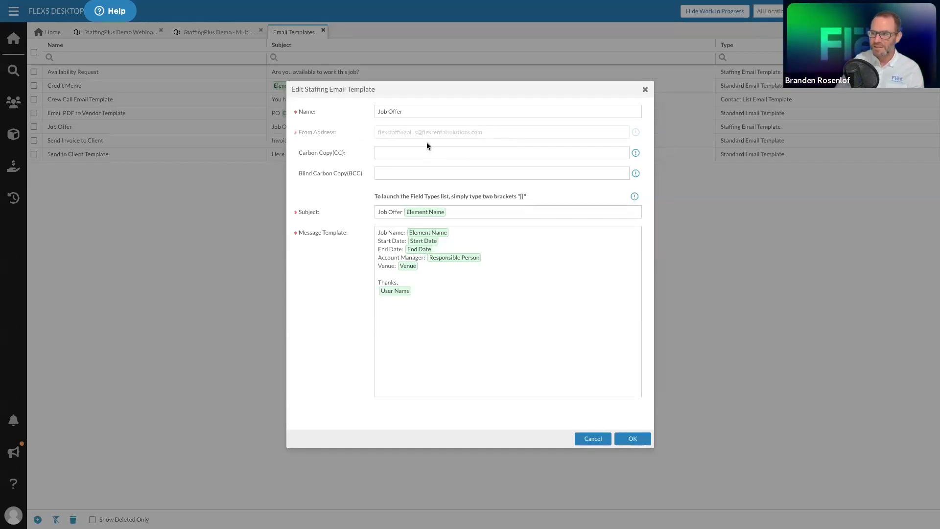
pyautogui.hotkey('ctrl', 'Right')
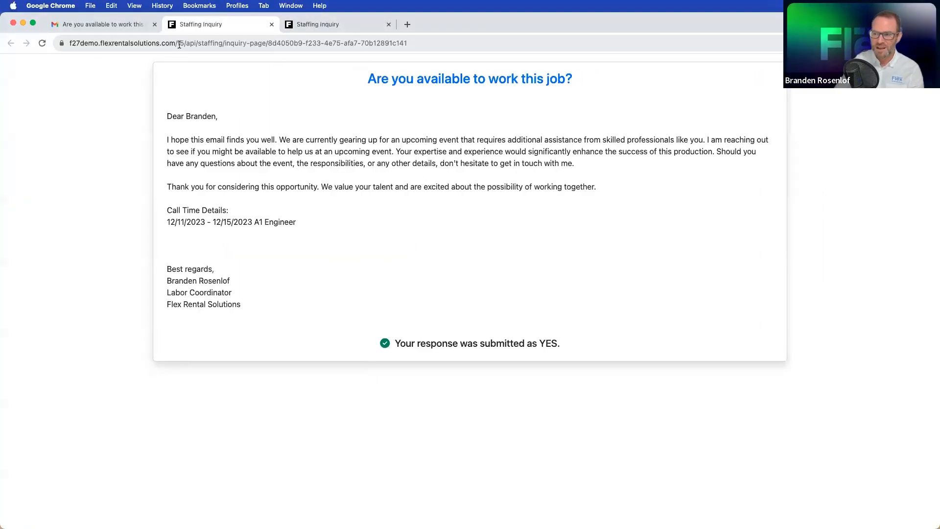
pyautogui.hotkey('ctrl', 'Left')
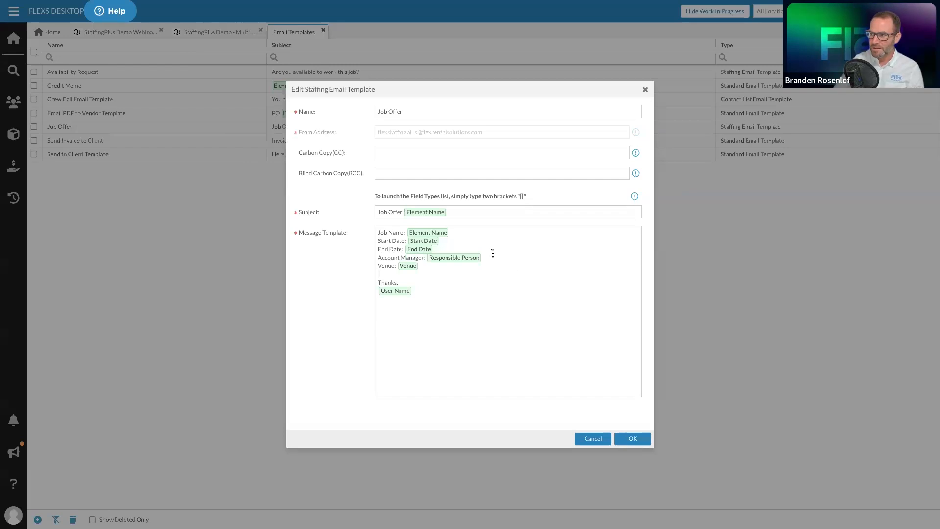
# Step: Add the opening line "I'd like to offer you this job:" above the job details in the message template, followed by a blank line
pyautogui.click(377, 233)
pyautogui.press('Return')
pyautogui.press('Return')
pyautogui.press('Up')
pyautogui.press('Up')
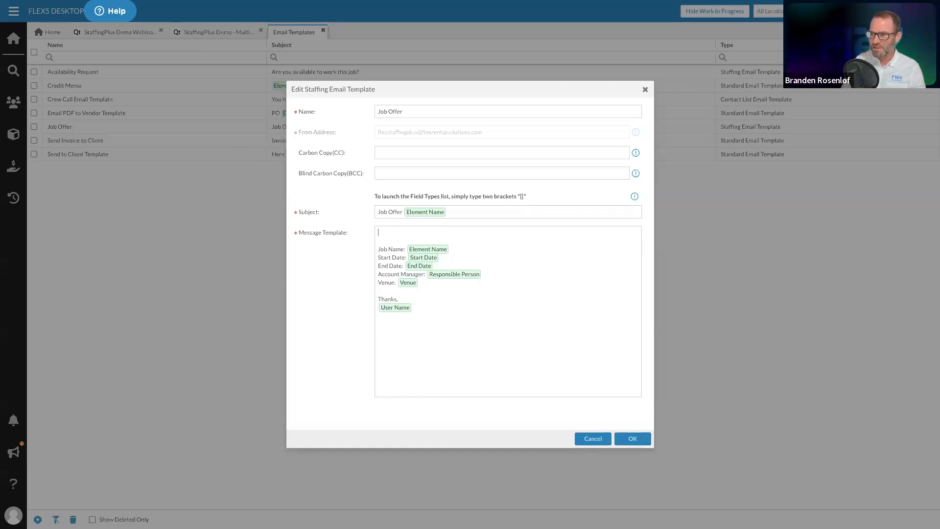
pyautogui.write("I'd like to off")
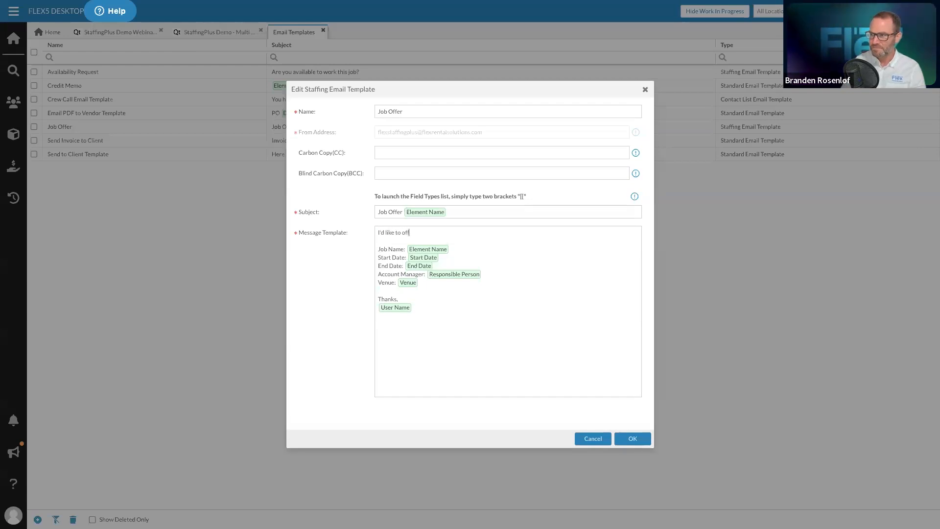
pyautogui.write('er you this job:')
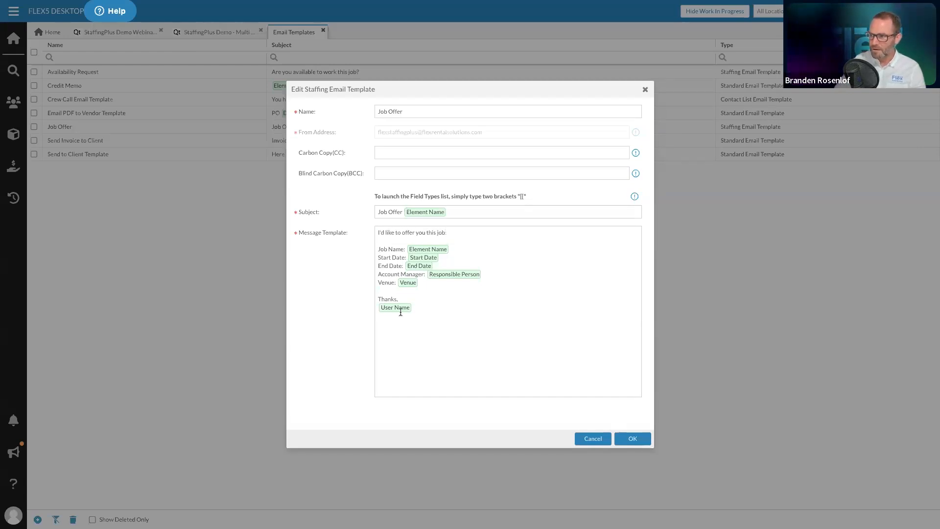
# Step: Add a "Load In Date:" line with the Load In Date field between the start and end dates in the message template
pyautogui.click(427, 287)
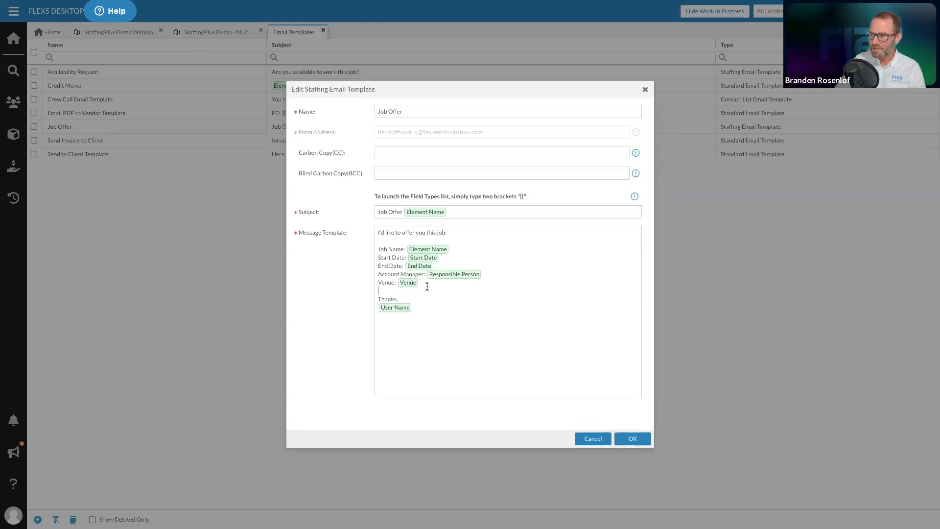
pyautogui.click(378, 265)
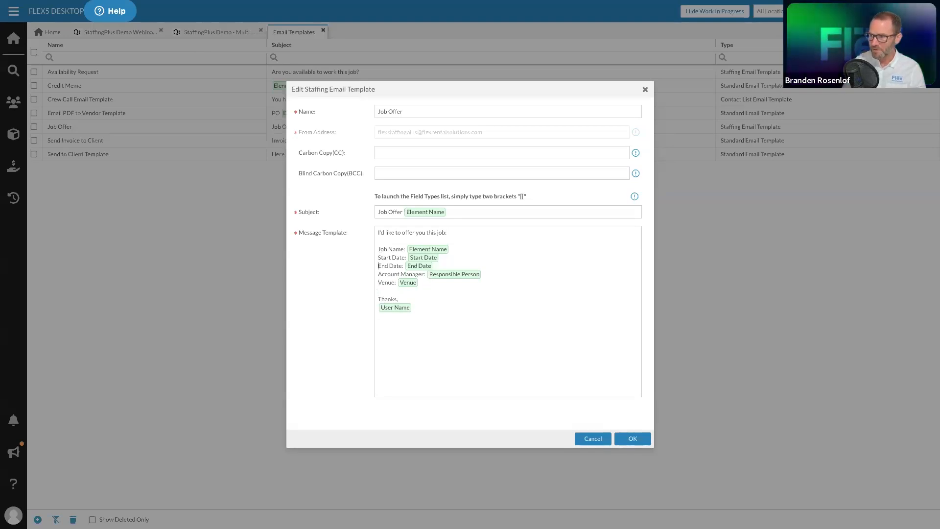
pyautogui.press('Return')
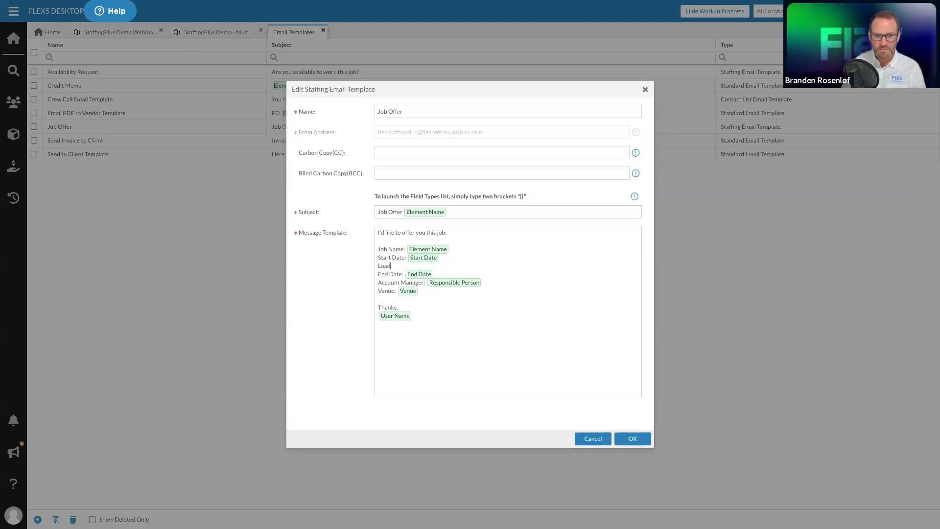
pyautogui.write('Load In Date: ')
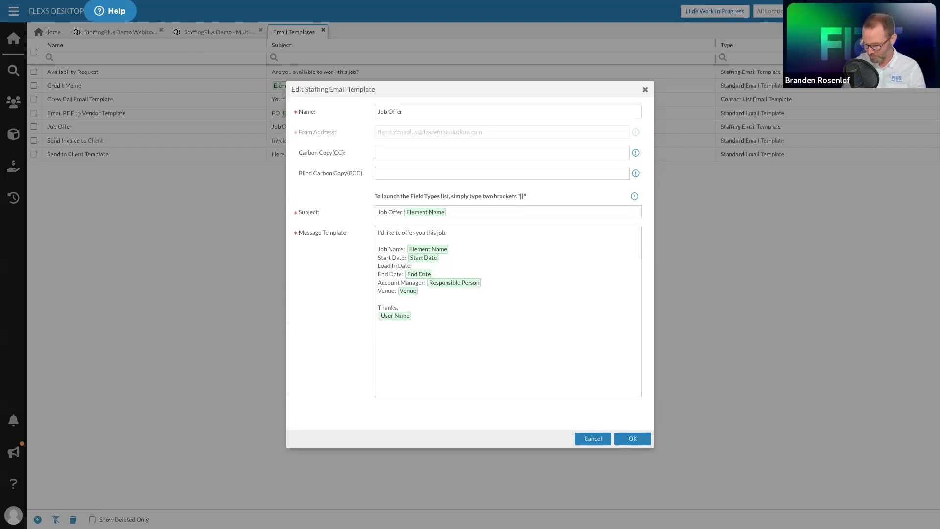
pyautogui.write('[[')
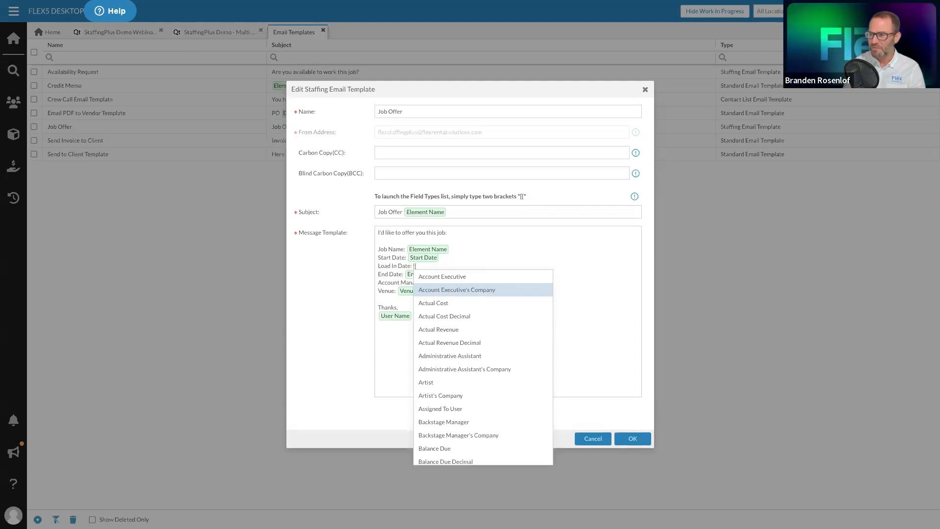
pyautogui.write('load')
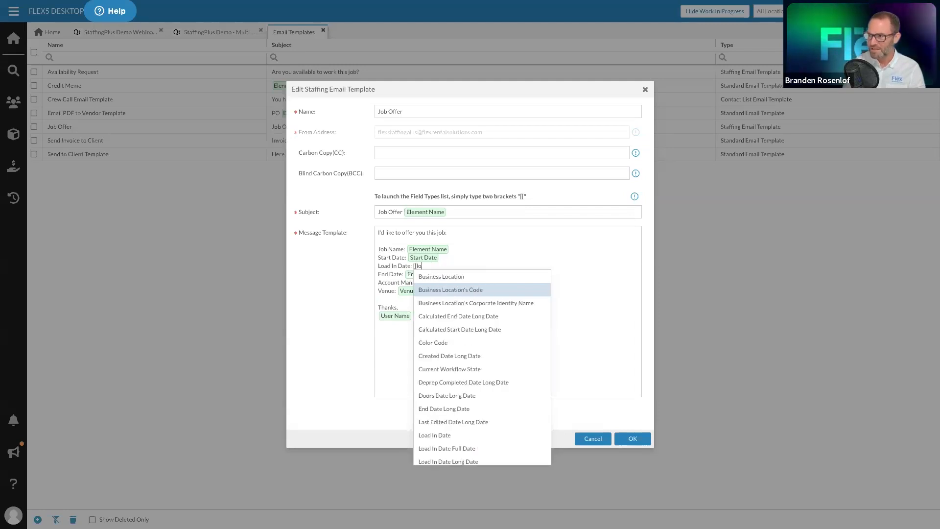
pyautogui.click(437, 276)
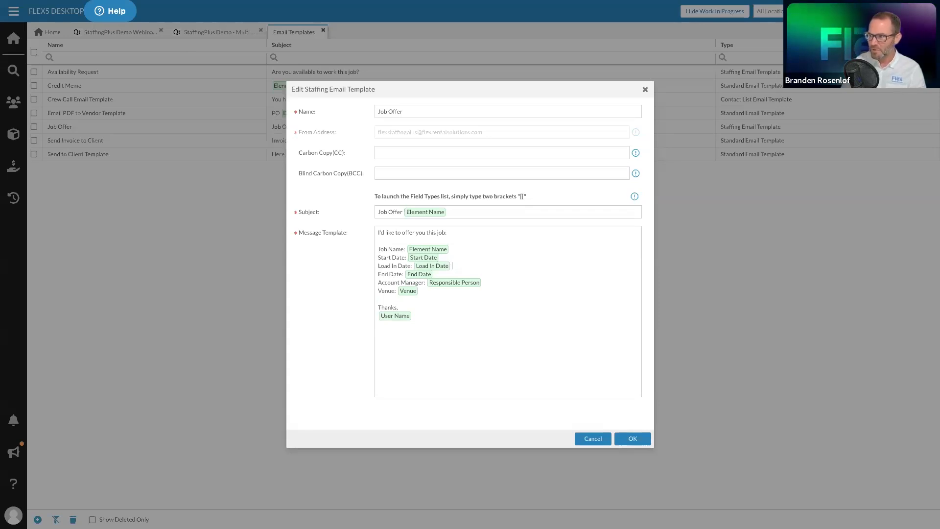
# Step: Add a "Show Date:" line with the Show Start Date field below the load-in date
pyautogui.press('Return')
pyautogui.write('Show Date: [[show')
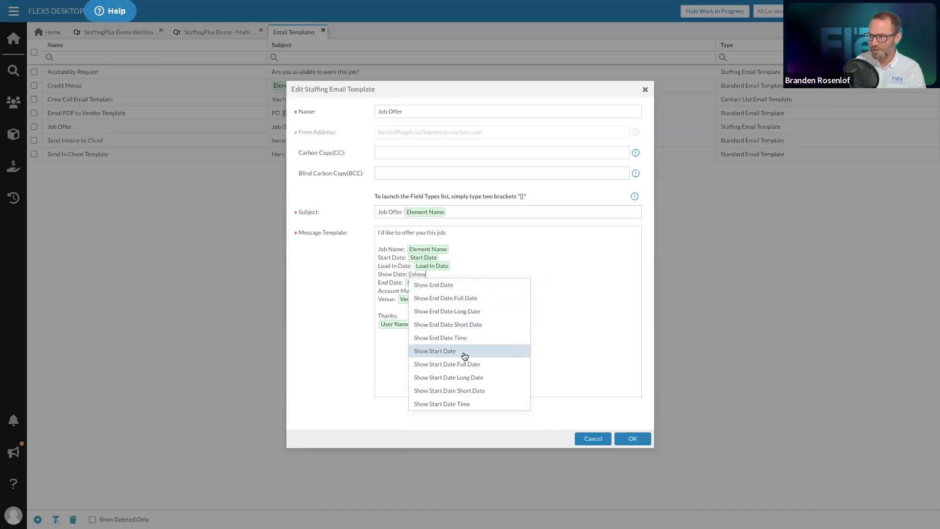
pyautogui.click(463, 353)
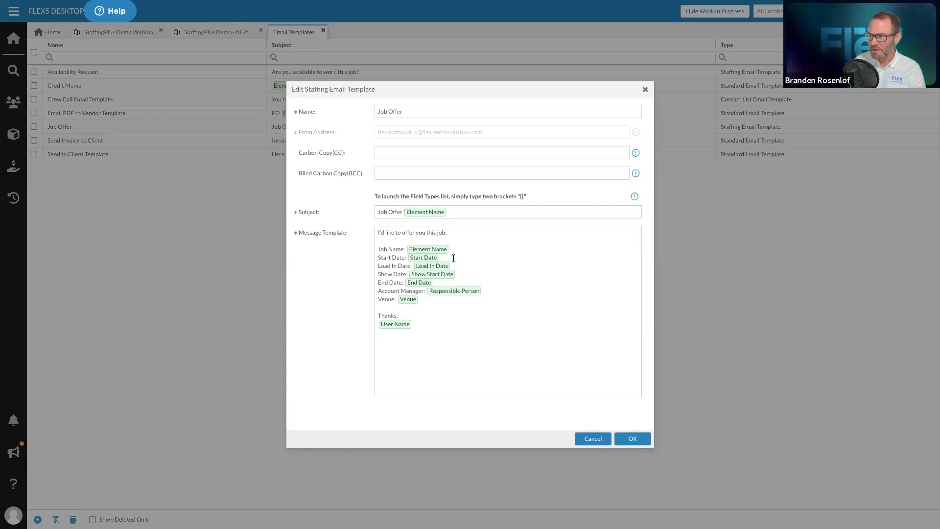
# Step: Insert the Call Time Details field below the venue, set off by a blank line, and save the Job Offer template
pyautogui.click(430, 304)
pyautogui.press('Return')
pyautogui.press('Return')
pyautogui.write('[[call')
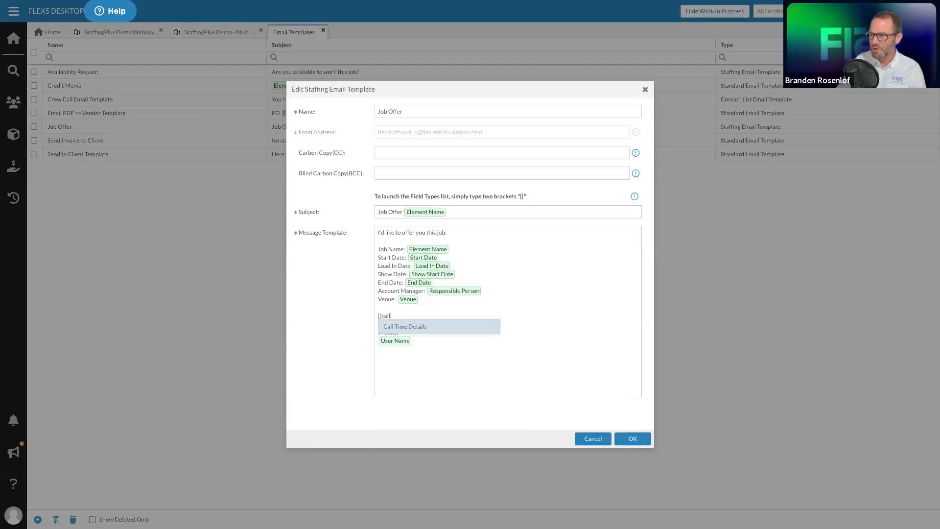
pyautogui.click(423, 327)
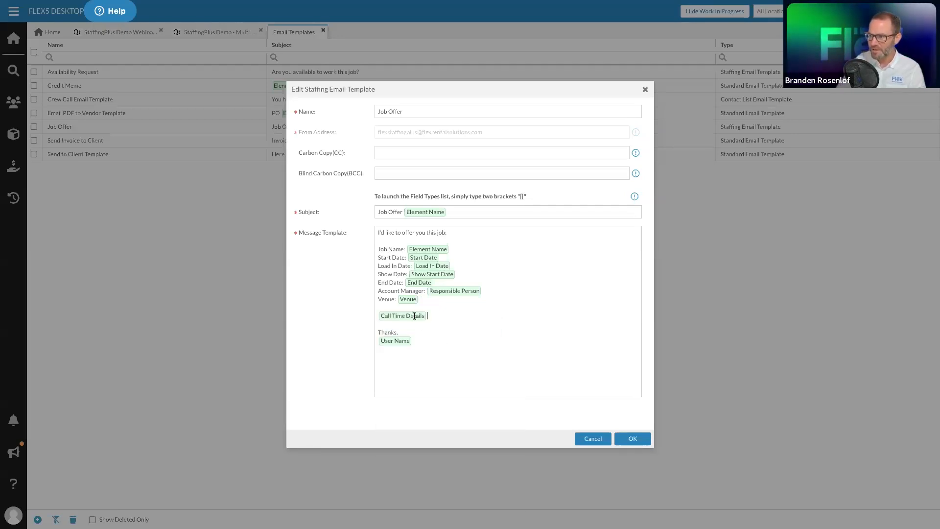
pyautogui.click(633, 438)
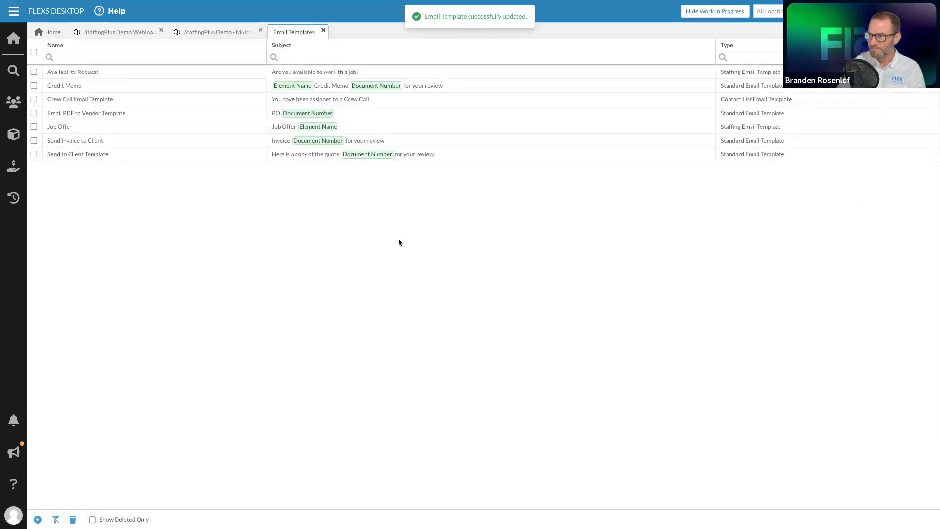
# Step: Start a job offer for the A1 Engineer line of the StaffingPlus Demo Webinar quote, choosing the level 5 employee with the 800 bill rate
pyautogui.click(121, 33)
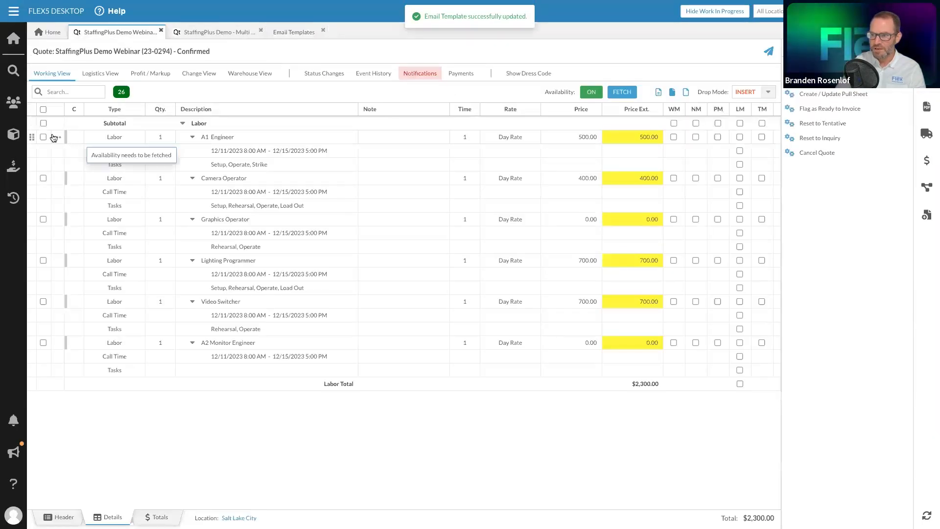
pyautogui.rightClick(65, 144)
pyautogui.click(113, 167)
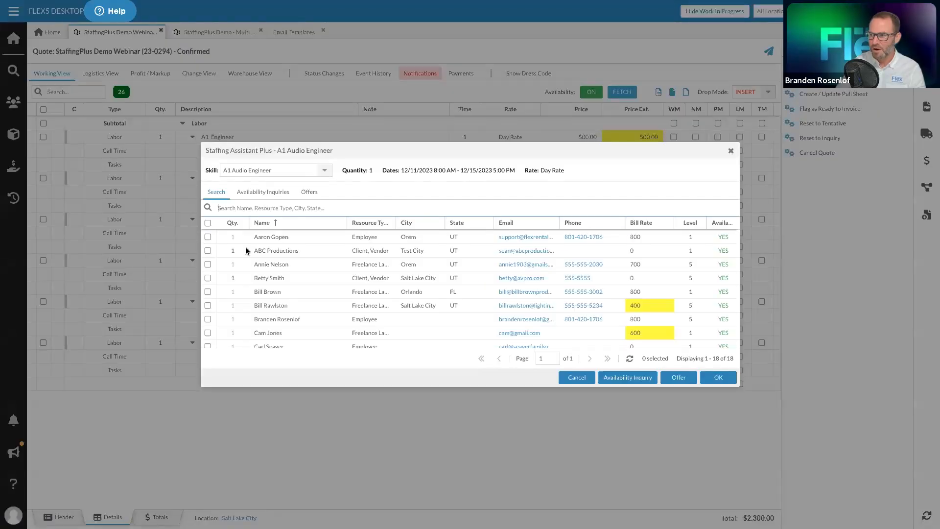
pyautogui.click(207, 320)
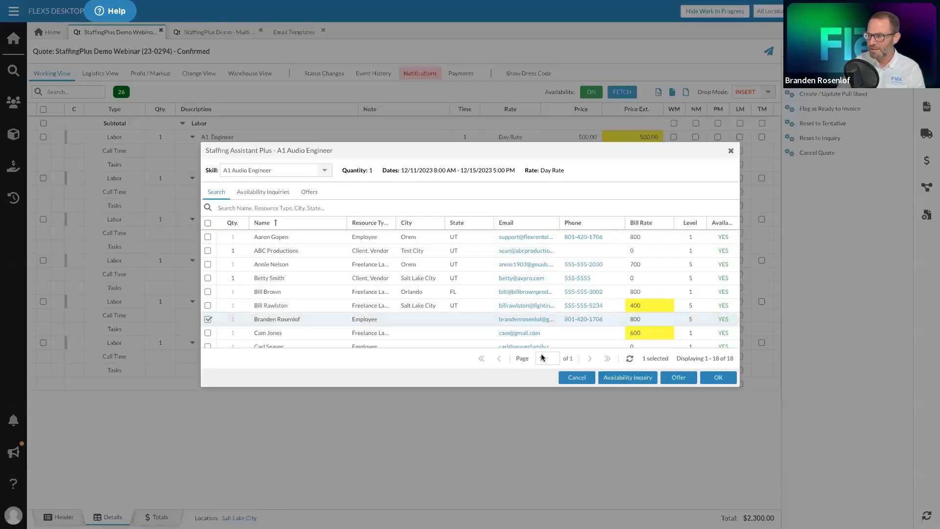
pyautogui.click(679, 377)
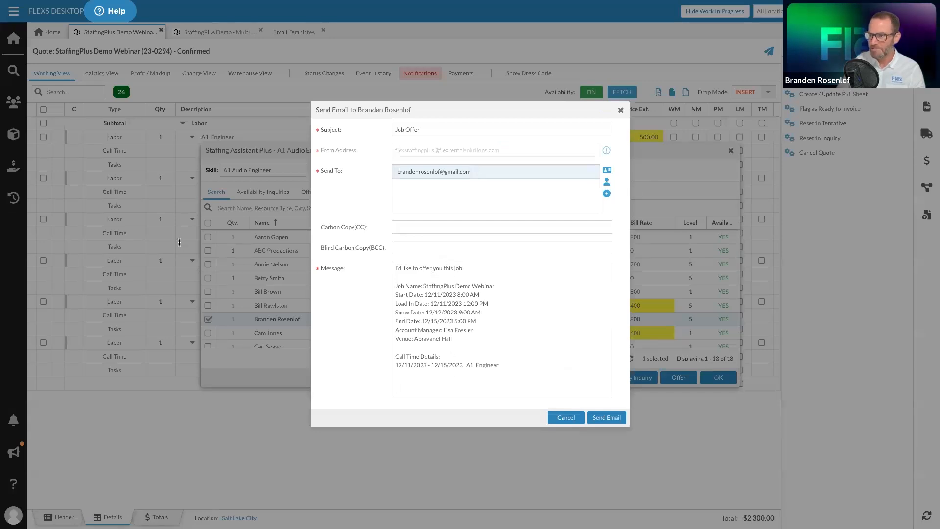
# Step: Review the job offer message filled in from the template and send it to the selected candidate
pyautogui.scroll(-3, 515, 306)
pyautogui.scroll(3, 517, 303)
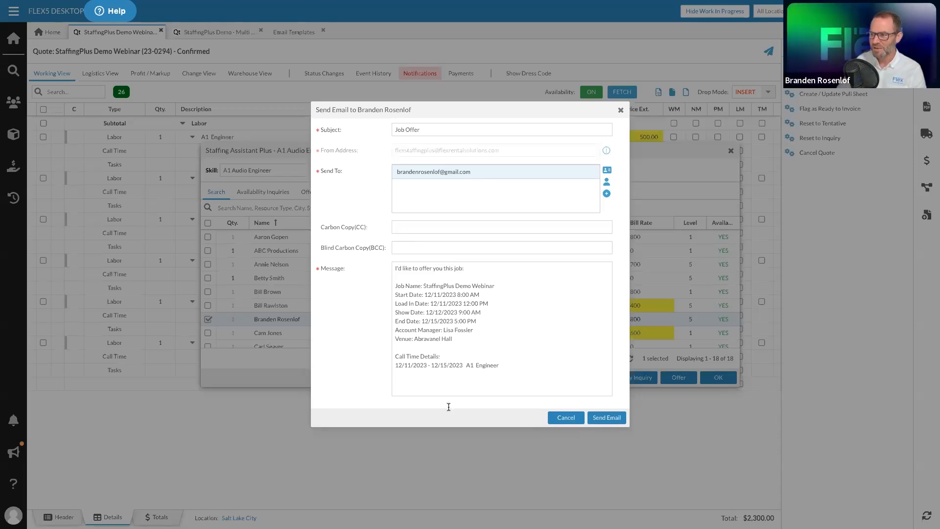
pyautogui.scroll(-2, 454, 308)
pyautogui.scroll(2, 453, 309)
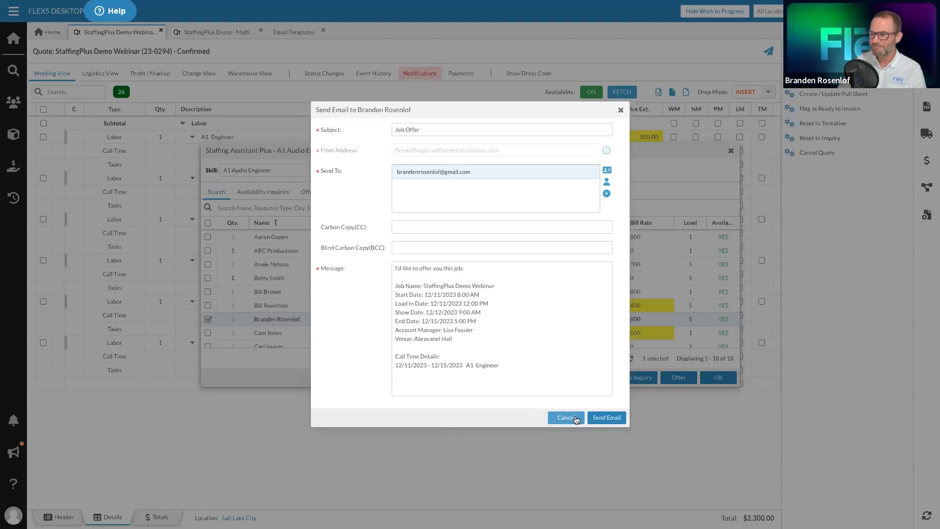
pyautogui.click(616, 417)
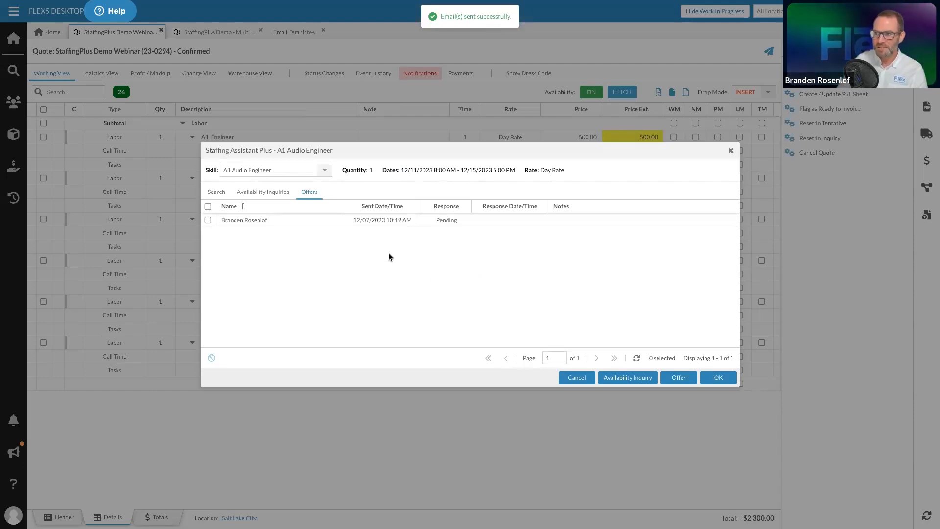
# Step: Switch to Gmail in Chrome and open the new Job Offer email from the inbox
pyautogui.hotkey('ctrl', 'Right')
pyautogui.click(110, 22)
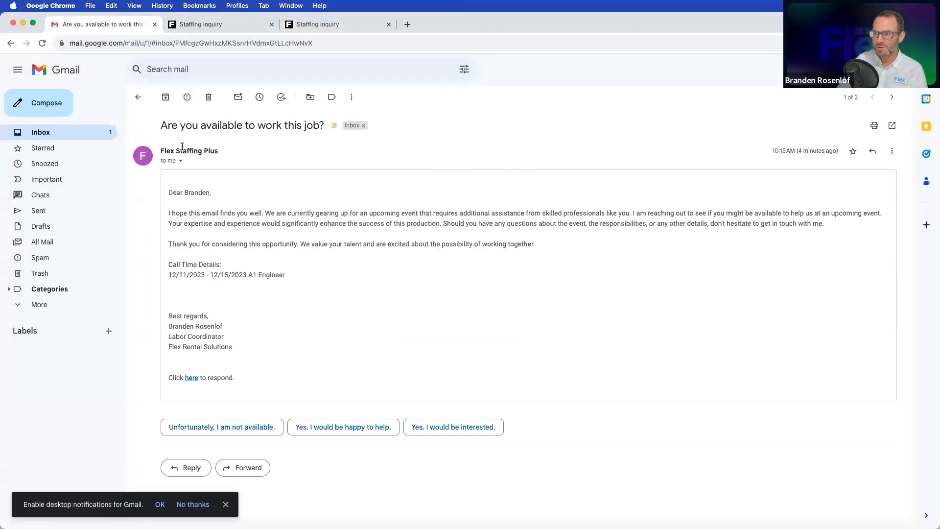
pyautogui.click(51, 132)
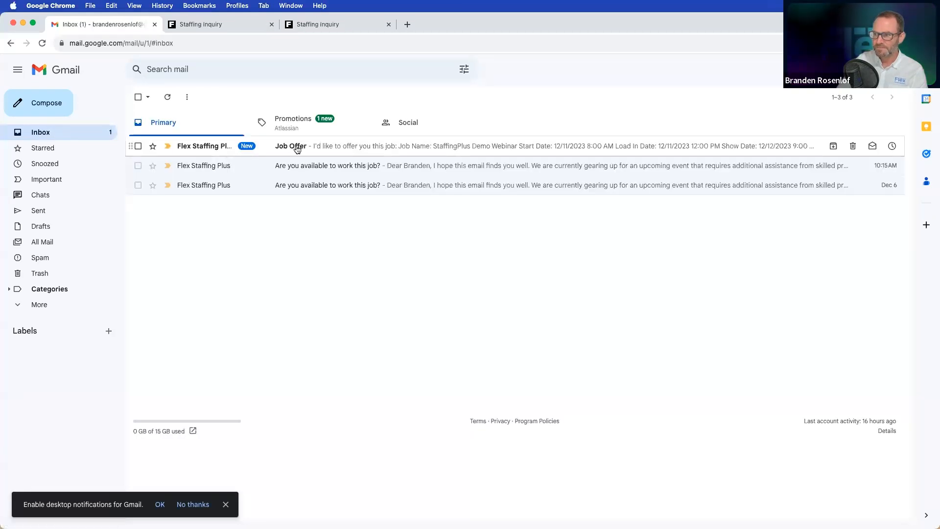
pyautogui.click(295, 148)
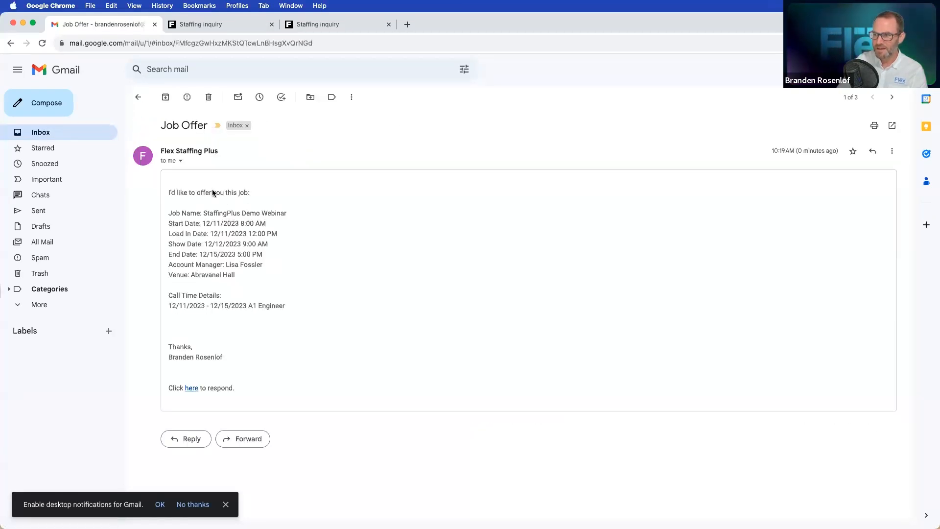
# Step: Open the response page from the offer email and submit a No response without notes
pyautogui.click(189, 394)
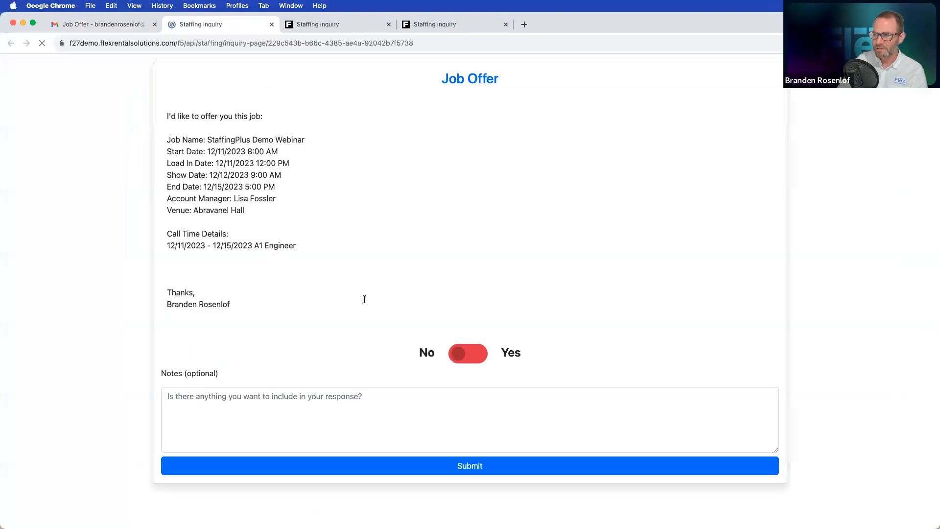
pyautogui.click(395, 412)
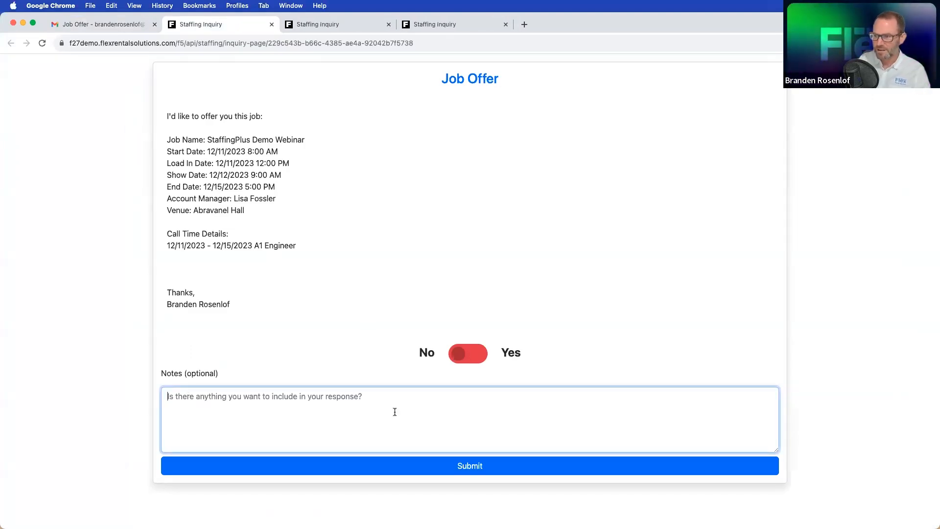
pyautogui.click(515, 467)
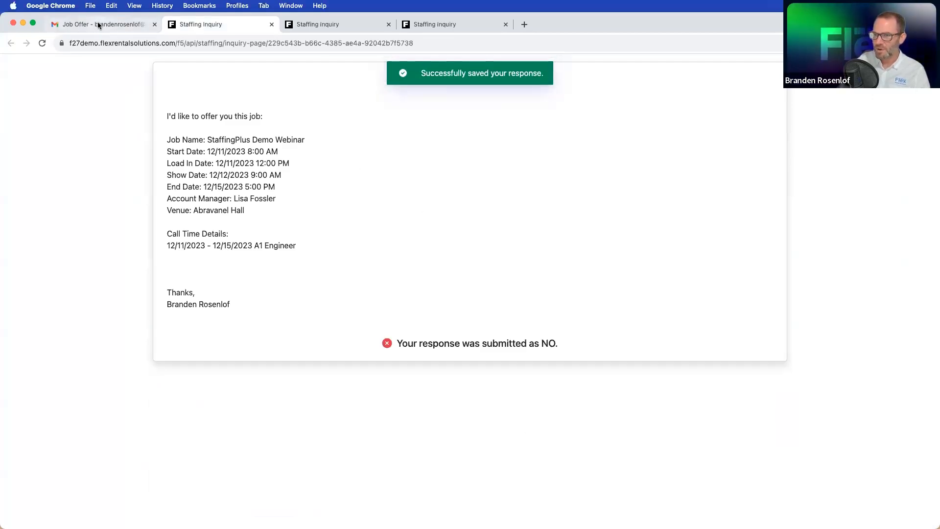
# Step: Refresh the offer responses in Flex5, send the job offer to the candidate needing a hotel and per diem, and close the staffing assistant
pyautogui.hotkey('ctrl', 'Left')
pyautogui.click(637, 358)
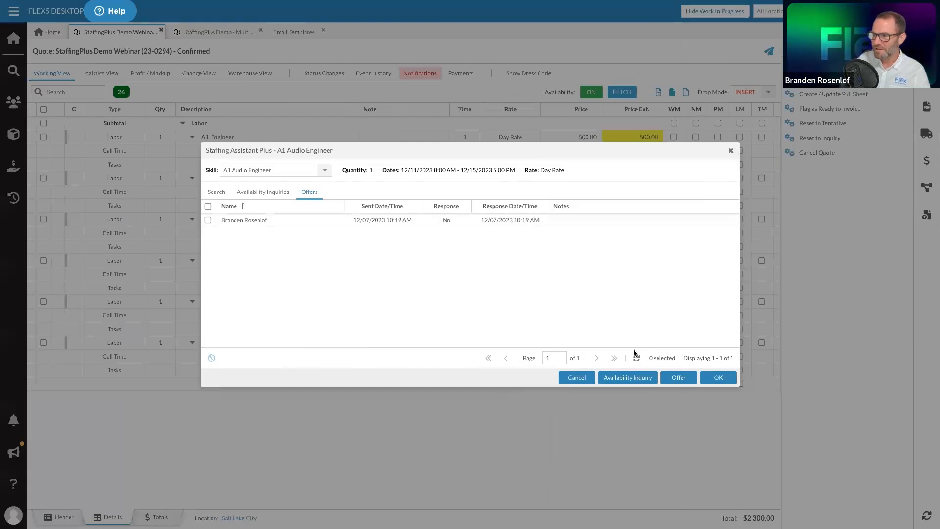
pyautogui.click(263, 192)
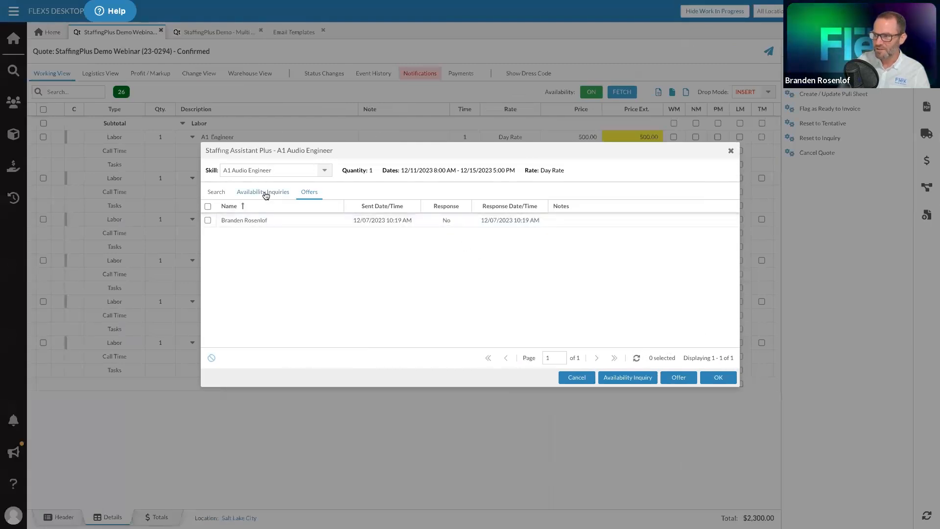
pyautogui.click(208, 234)
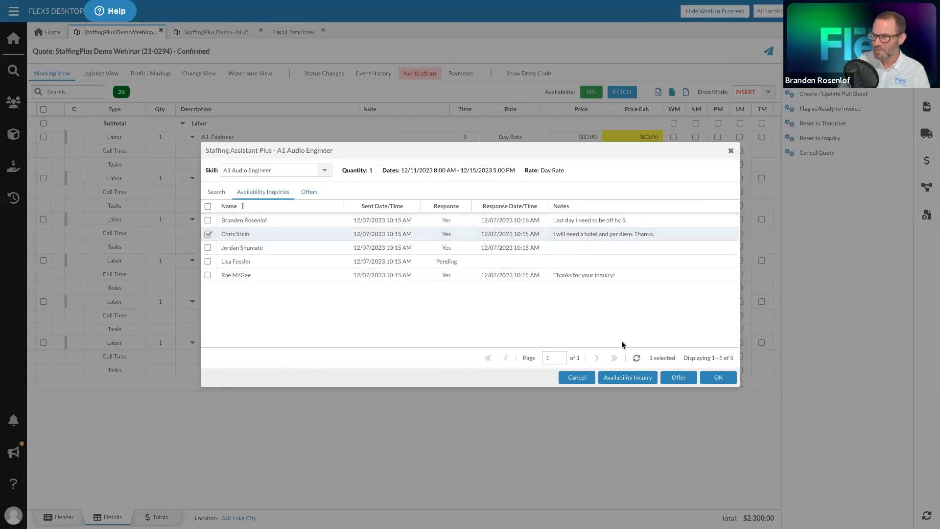
pyautogui.click(674, 382)
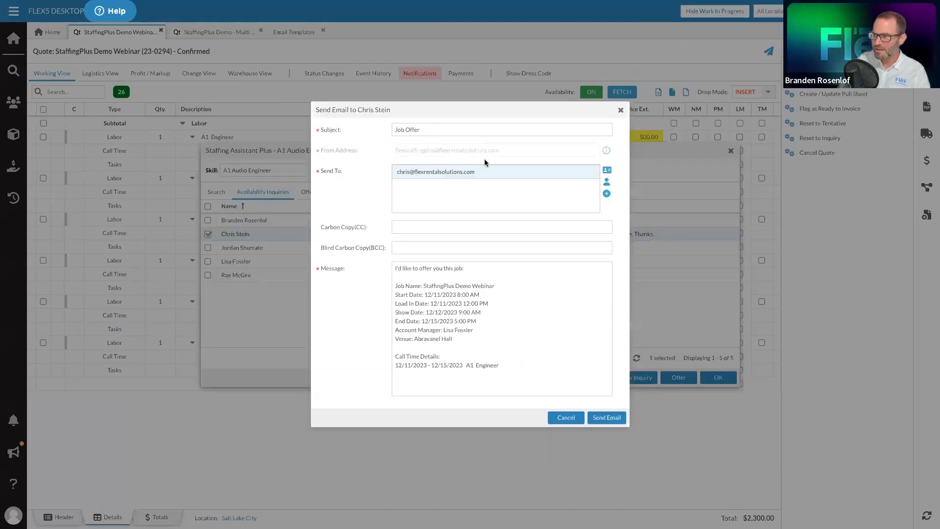
pyautogui.click(606, 417)
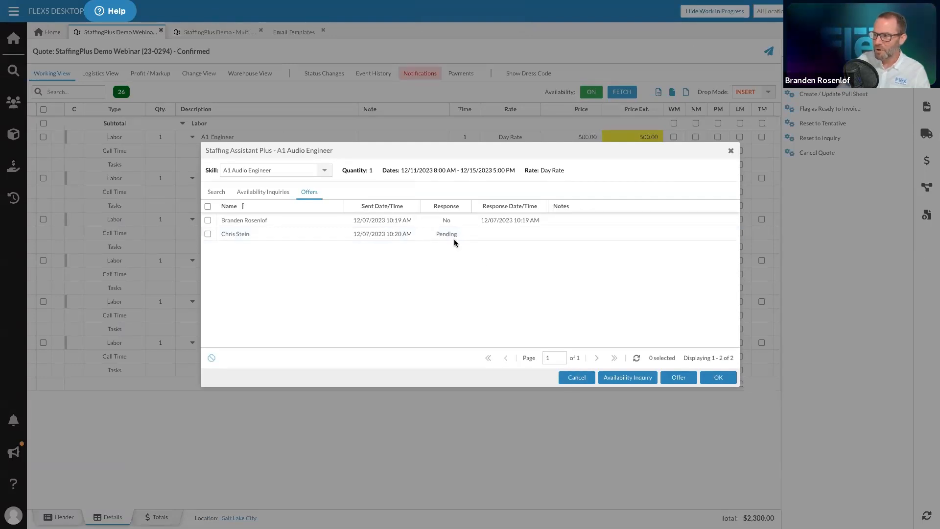
pyautogui.click(577, 378)
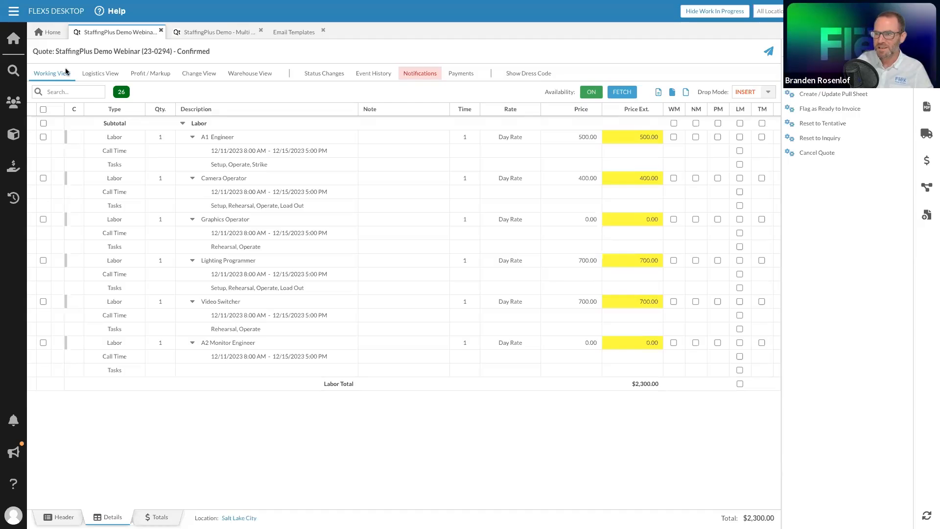
# Step: Open the Staffing Settings and check the names and email templates assigned to availability inquiries and offers
pyautogui.click(14, 11)
pyautogui.click(57, 127)
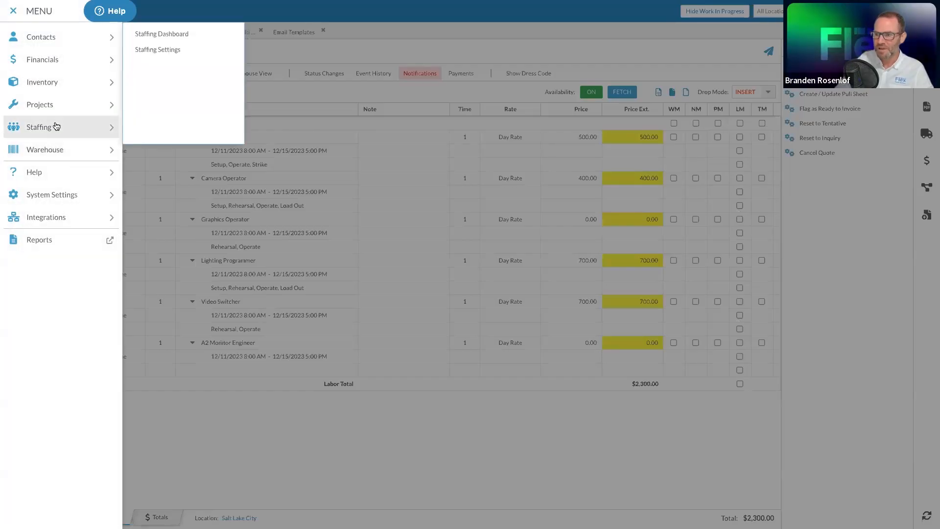
pyautogui.click(169, 51)
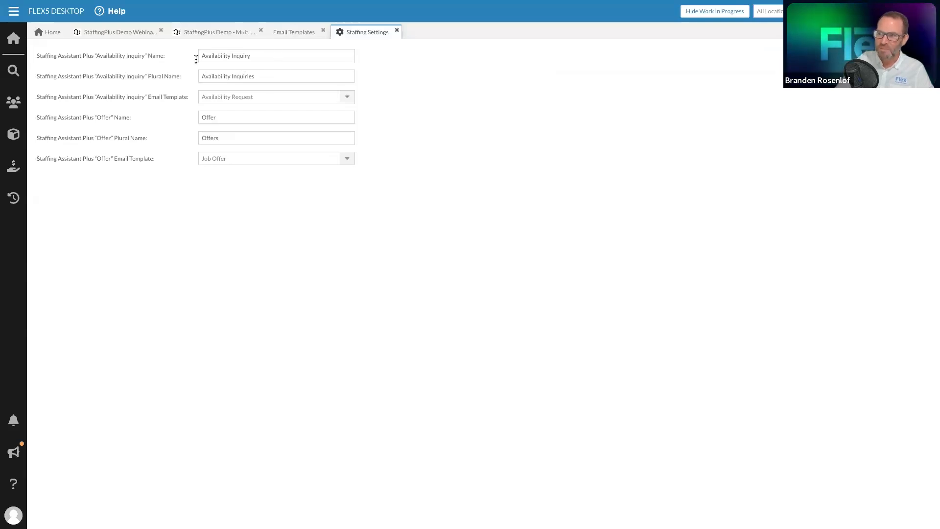
pyautogui.click(347, 96)
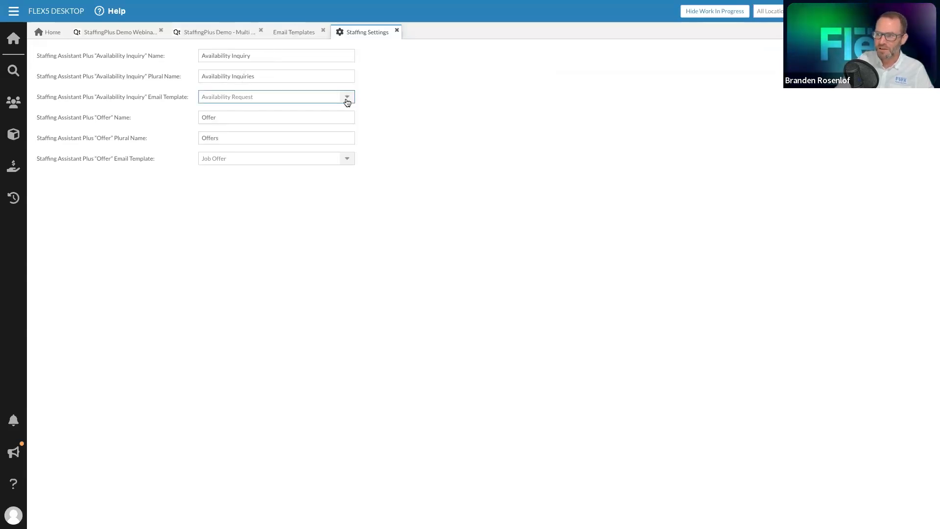
pyautogui.click(426, 143)
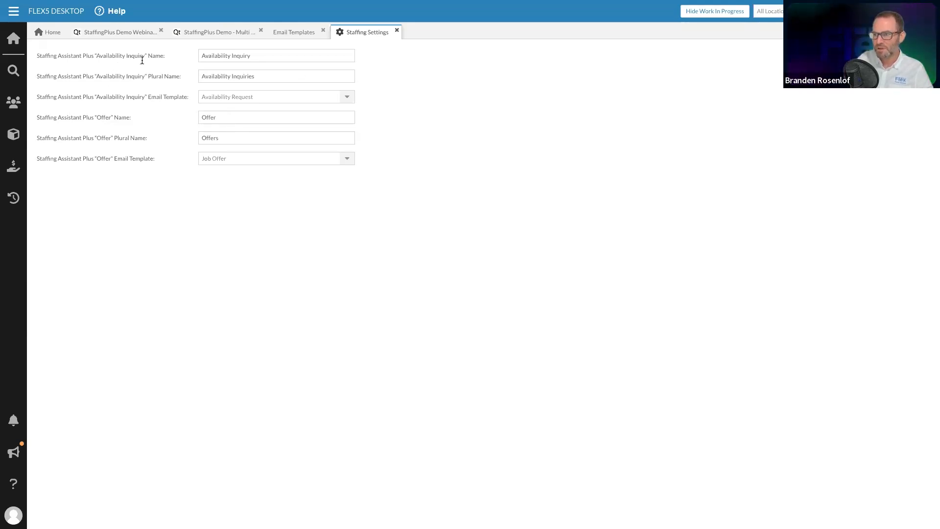
# Step: Leave the availability inquiry name as it is and close the Staffing Settings to return to the StaffingPlus Demo Webinar quote
pyautogui.click(265, 57)
pyautogui.click(448, 219)
pyautogui.moveTo(398, 11)
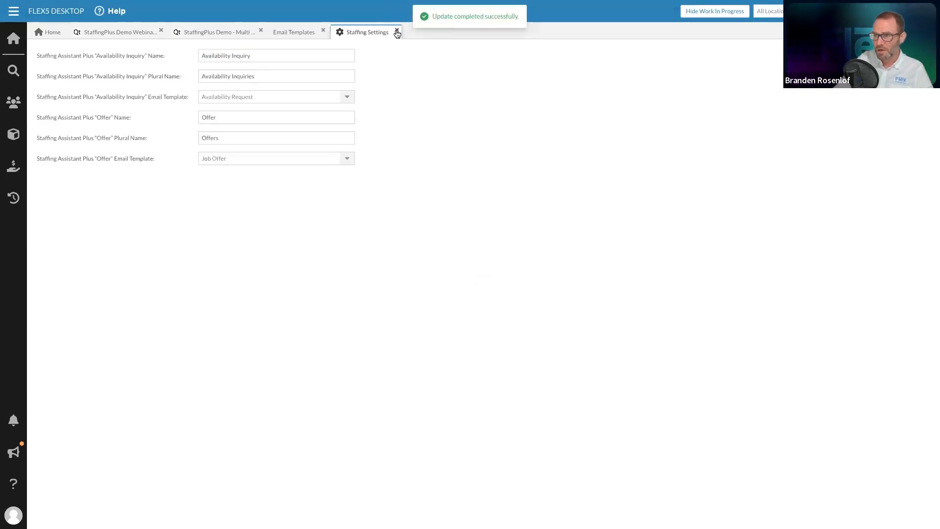
pyautogui.click(397, 31)
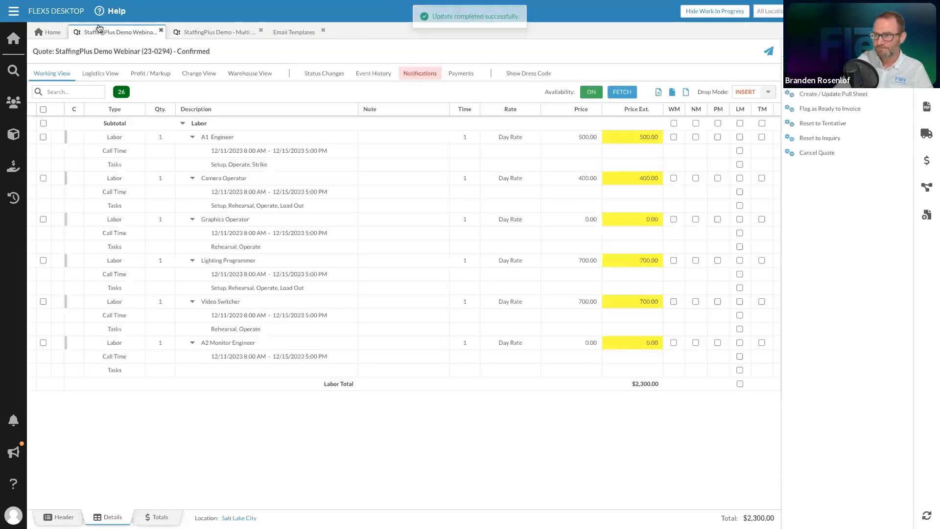
# Step: Assign the candidate who accepted the offer to the A1 Engineer line and show the line details of the crew call
pyautogui.click(57, 140)
pyautogui.click(113, 165)
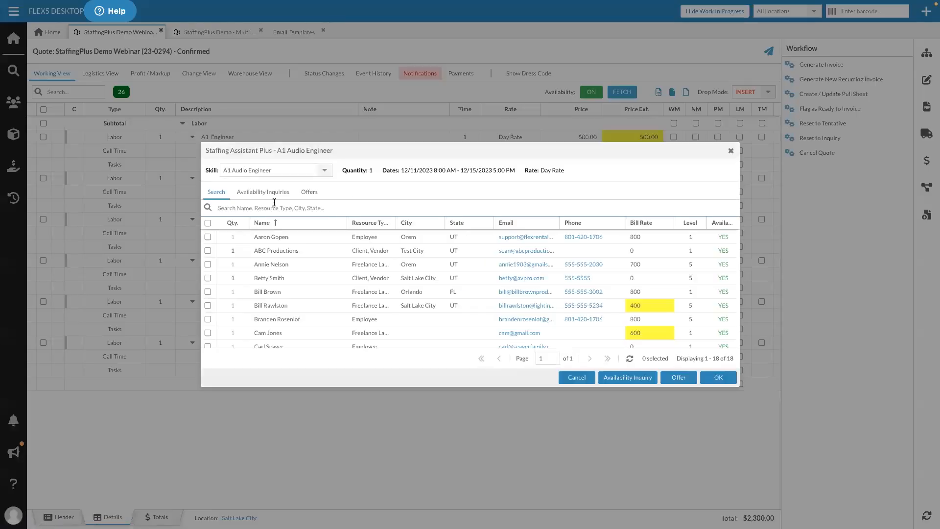
pyautogui.click(309, 191)
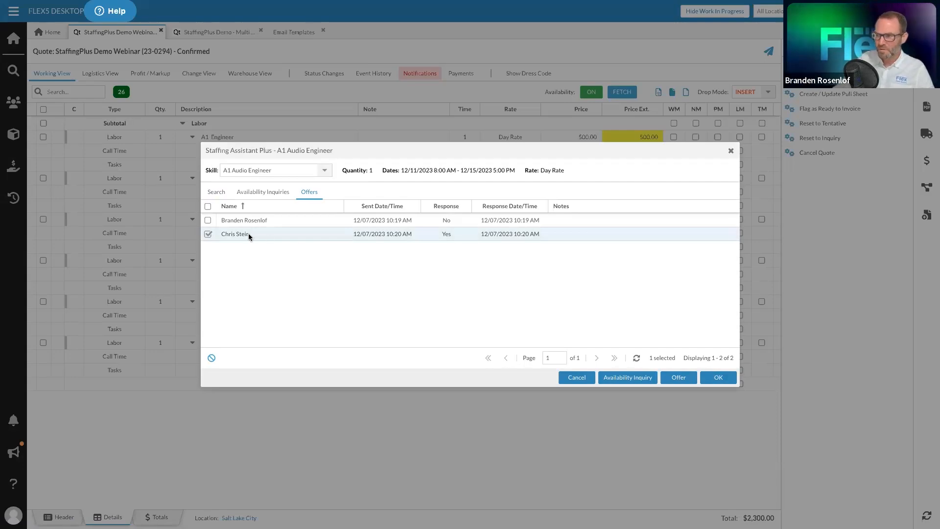
pyautogui.click(717, 378)
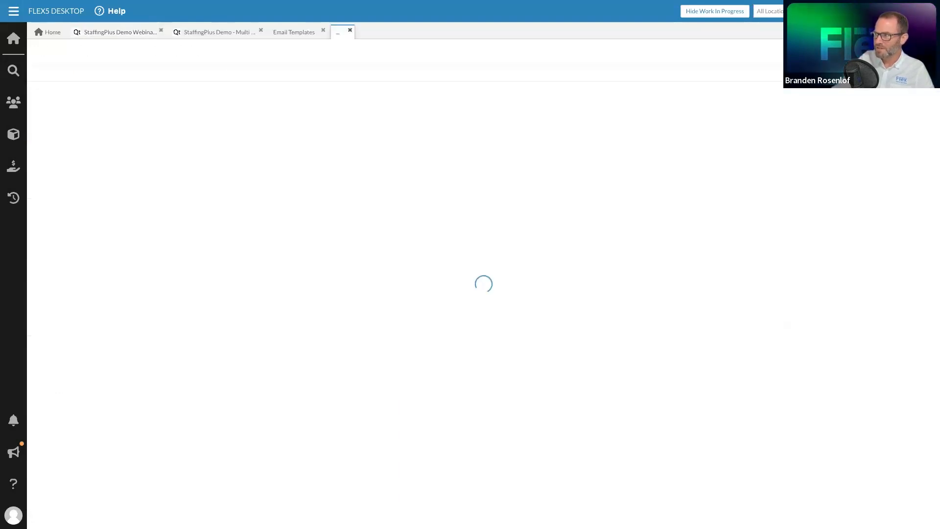
pyautogui.click(115, 515)
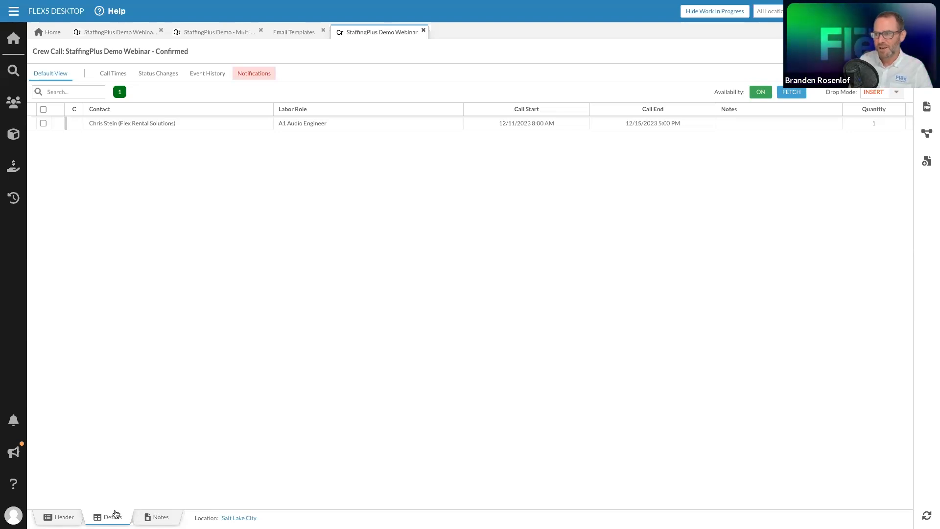
# Step: Check the Camera Operator candidates in the StaffingPlus Demo Webinar quote's staffing assistant and close it without assigning anyone
pyautogui.click(137, 33)
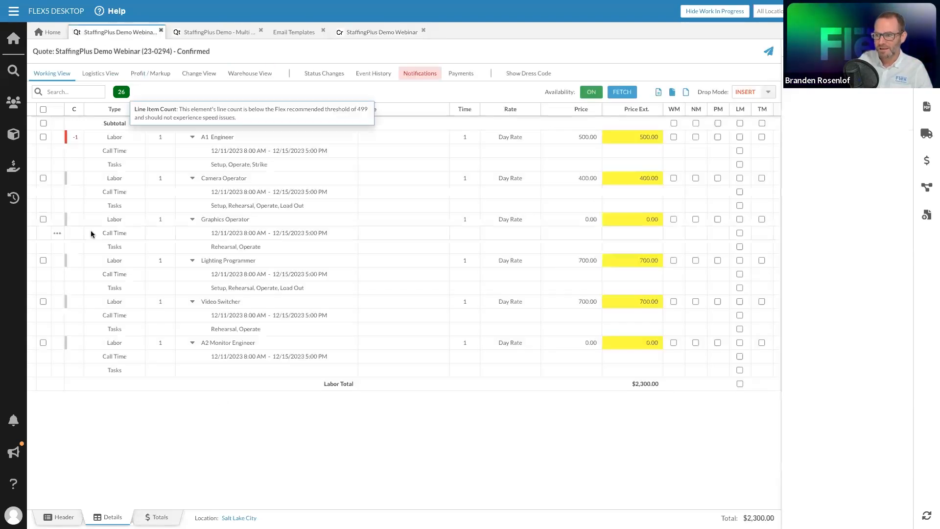
pyautogui.rightClick(61, 180)
pyautogui.click(82, 204)
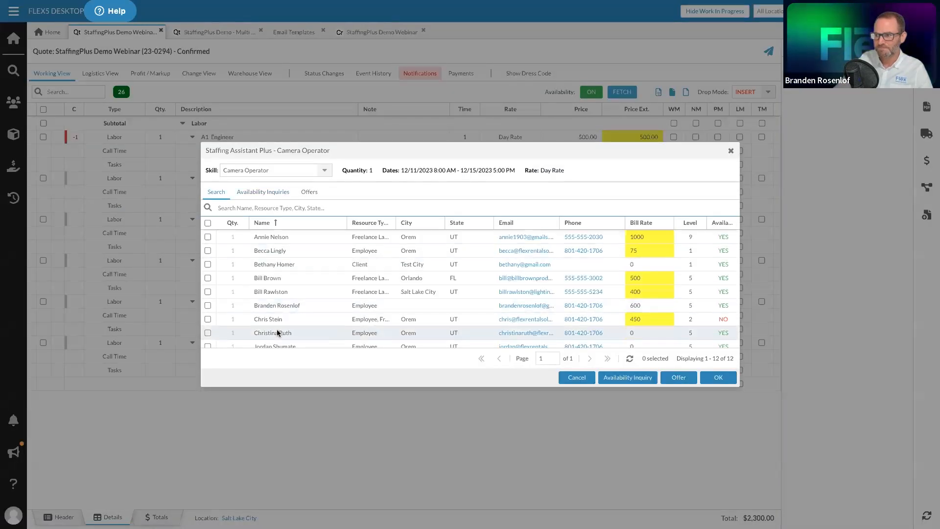
pyautogui.click(578, 379)
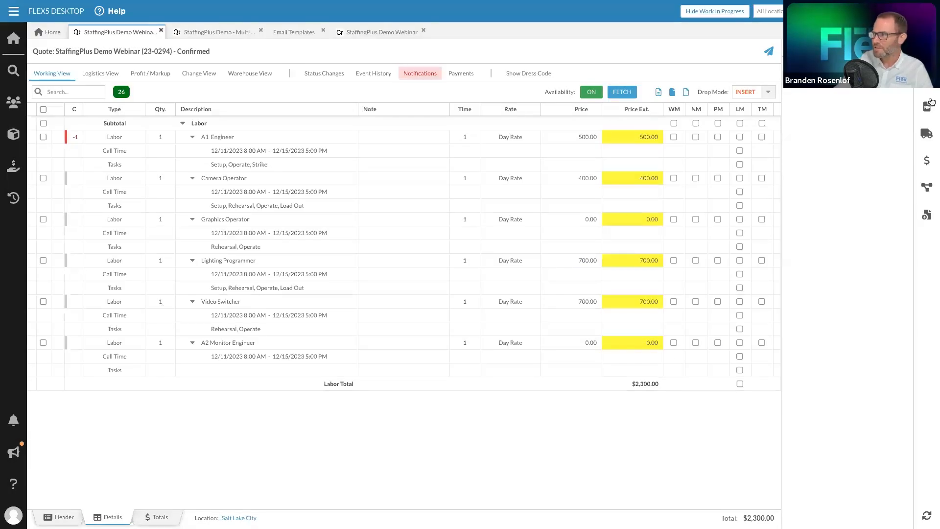
# Step: Update the staffing paperwork for the StaffingPlus Demo Webinar quote, then reload the crew call and show its line details
pyautogui.click(932, 132)
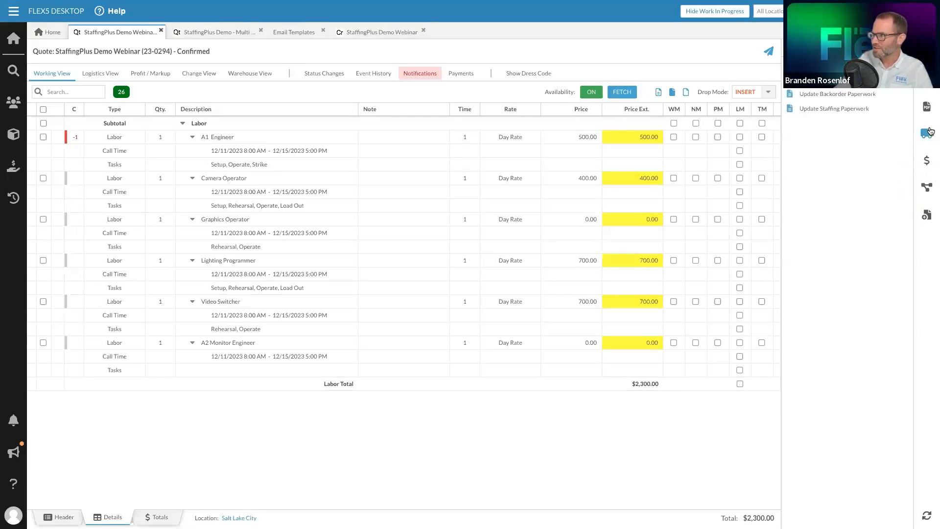
pyautogui.click(835, 110)
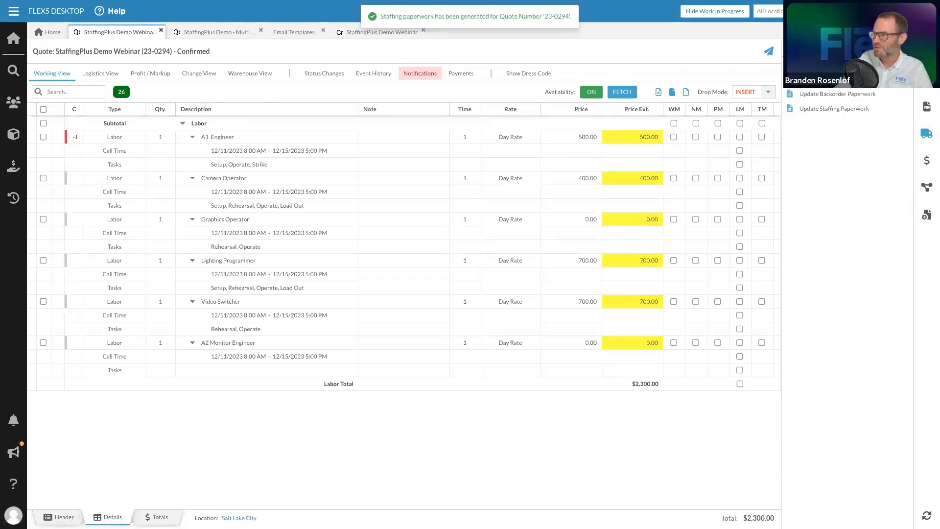
pyautogui.click(382, 32)
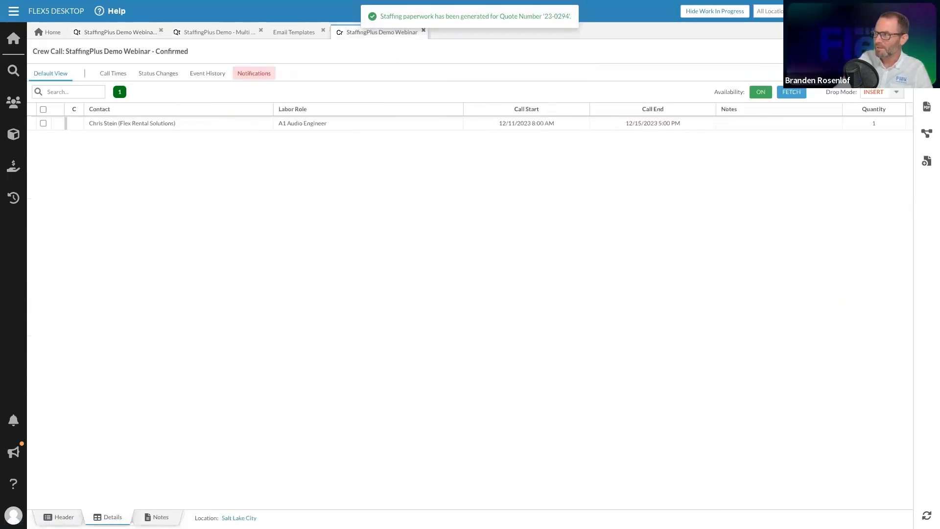
pyautogui.rightClick(351, 34)
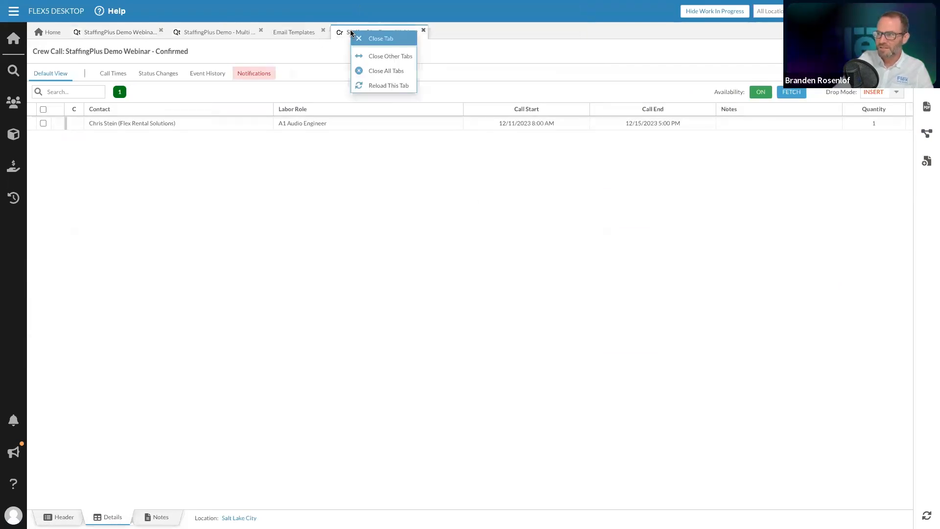
pyautogui.click(383, 84)
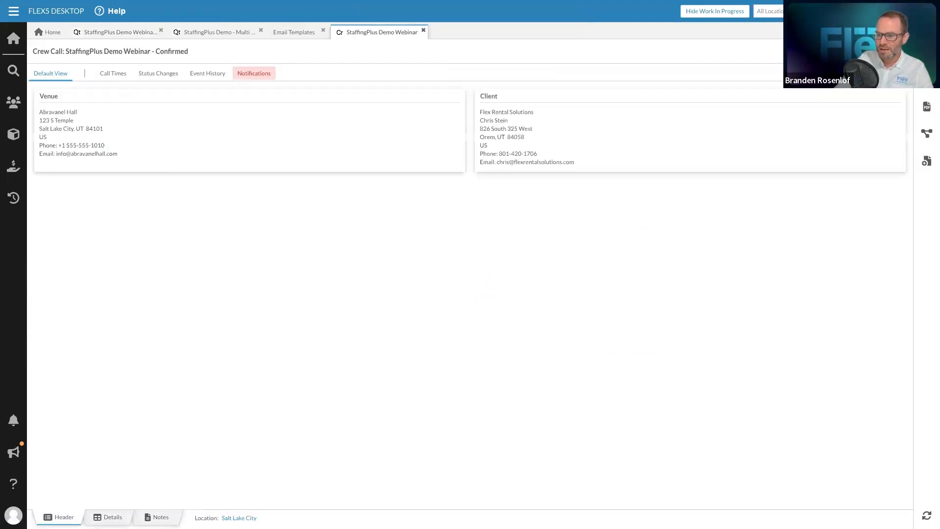
pyautogui.click(109, 517)
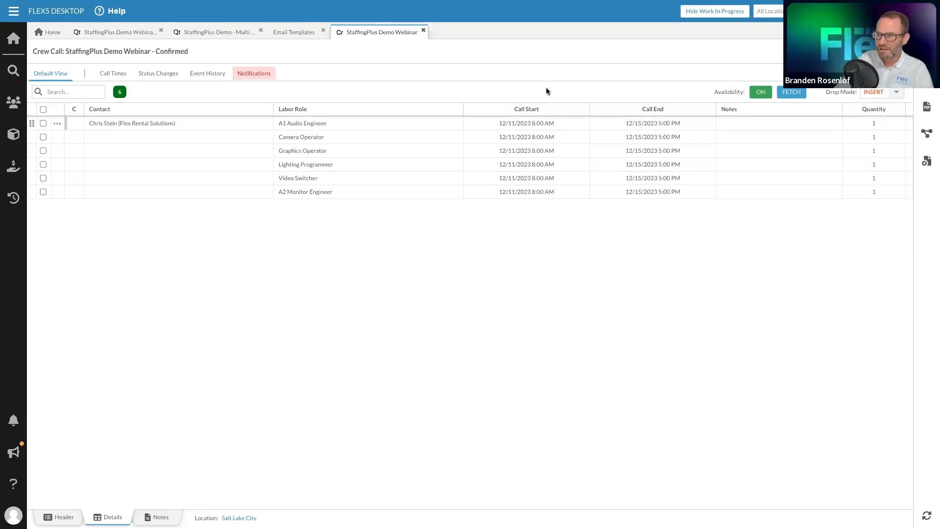
# Step: In the StaffingPlus Demo - Multi Subtotal quote's details, rename the Labor subtotal as Labor Day 1 and set its end date to 12/18/2023
pyautogui.click(232, 33)
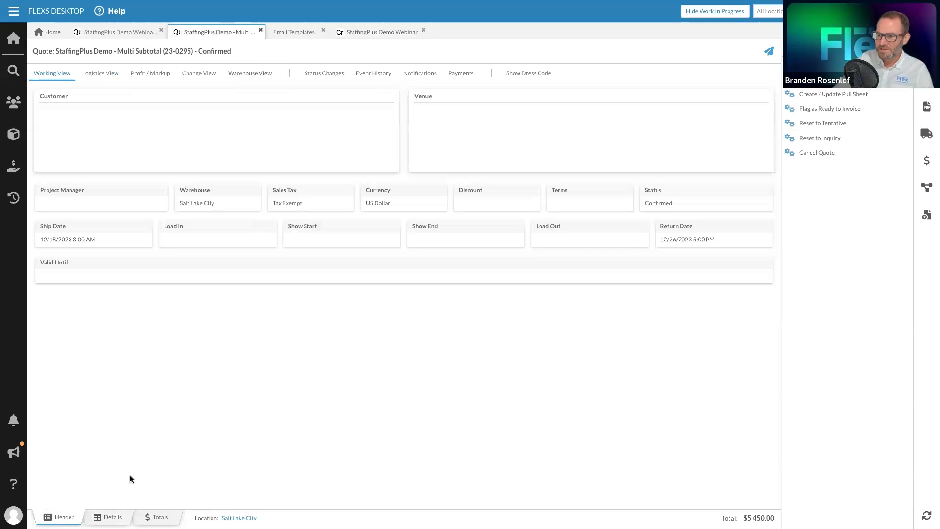
pyautogui.click(108, 517)
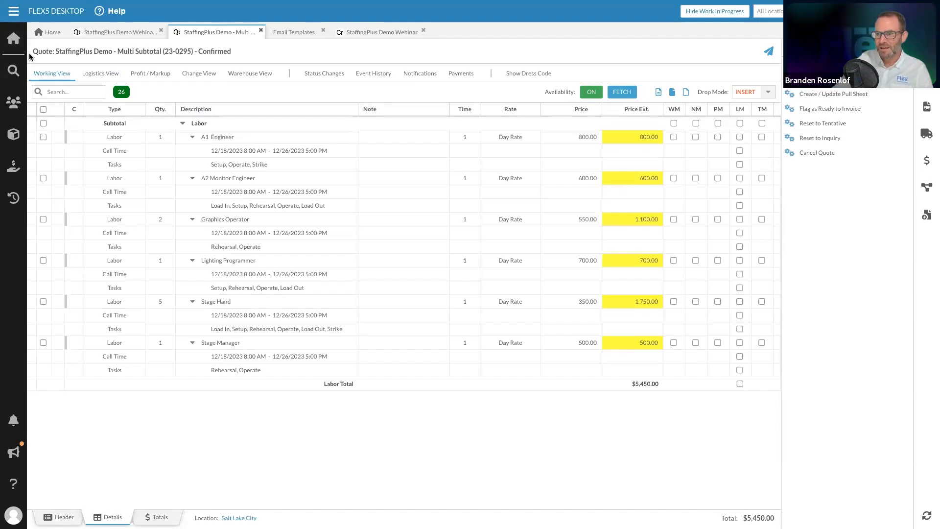
pyautogui.click(60, 125)
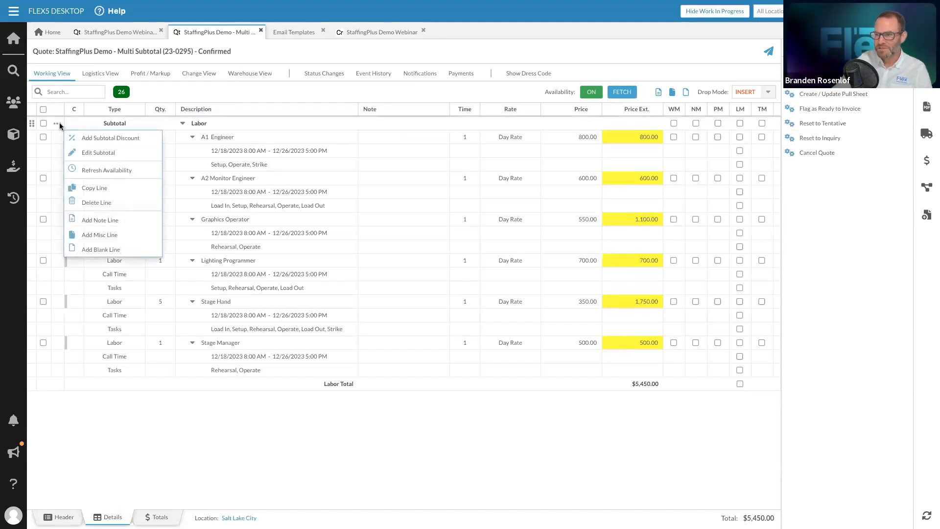
pyautogui.click(98, 152)
pyautogui.doubleClick(459, 220)
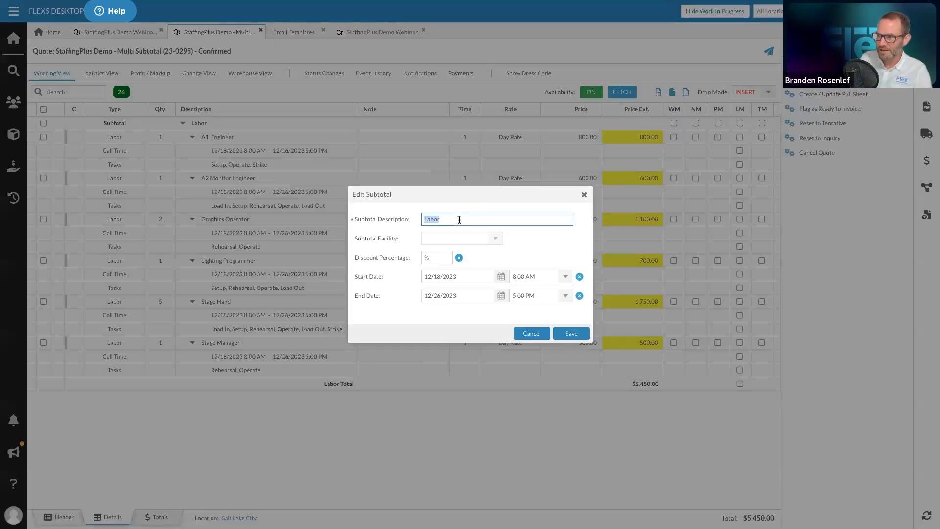
pyautogui.write('Labor Day 1')
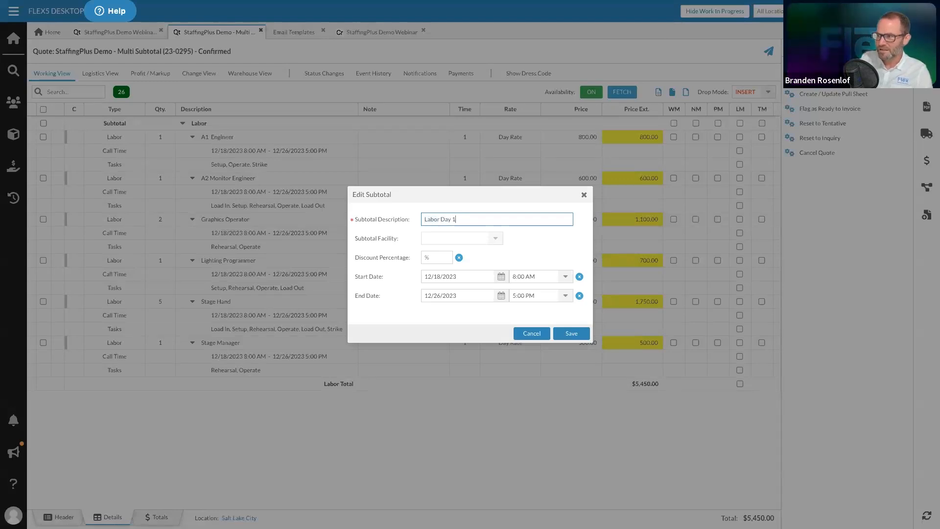
pyautogui.click(501, 296)
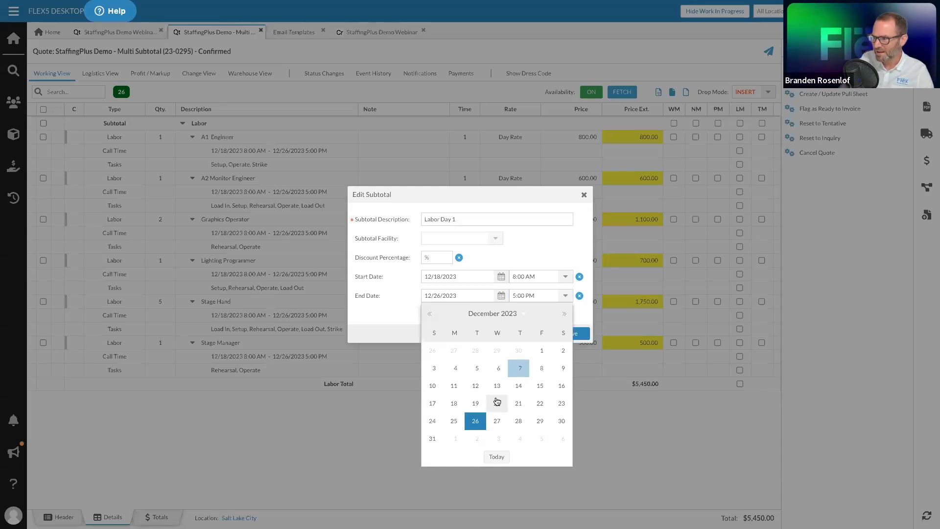
pyautogui.click(459, 404)
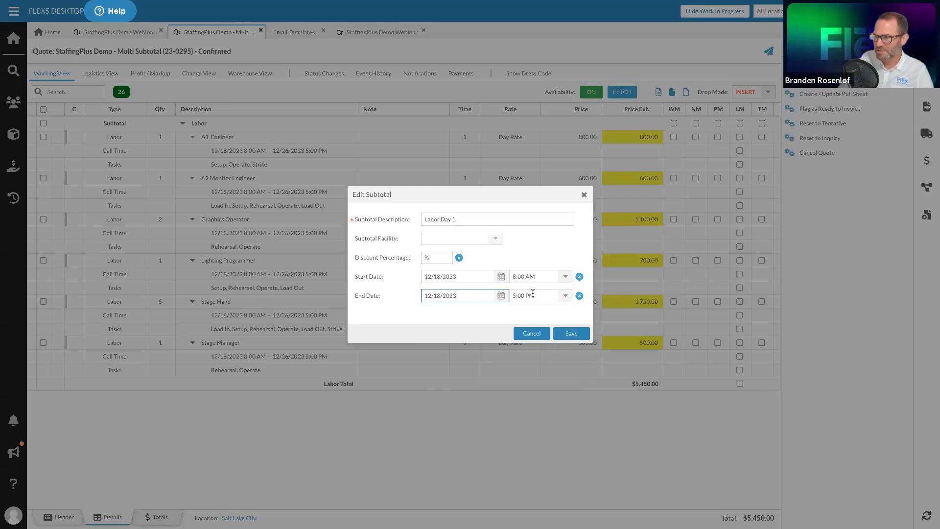
pyautogui.click(571, 333)
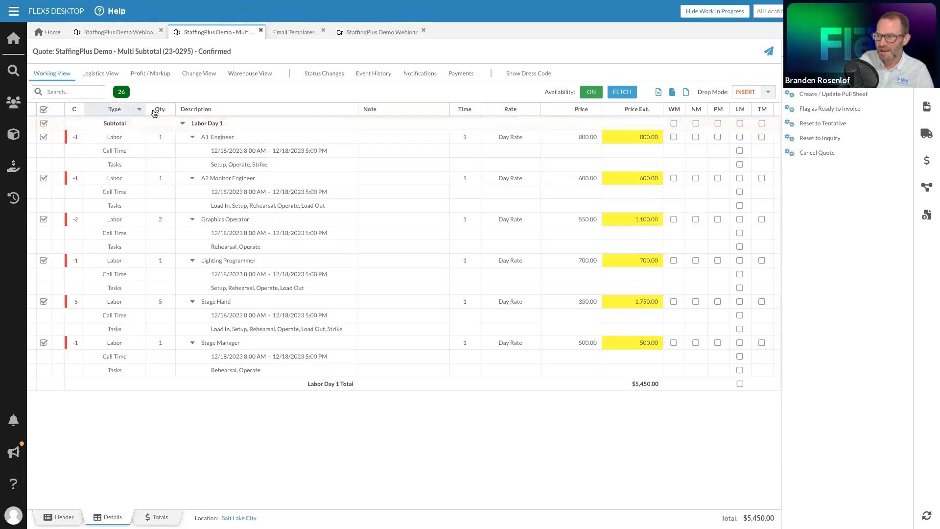
# Step: Copy the Labor Day 1 subtotal with its labor lines and paste it into the same quote
pyautogui.click(60, 126)
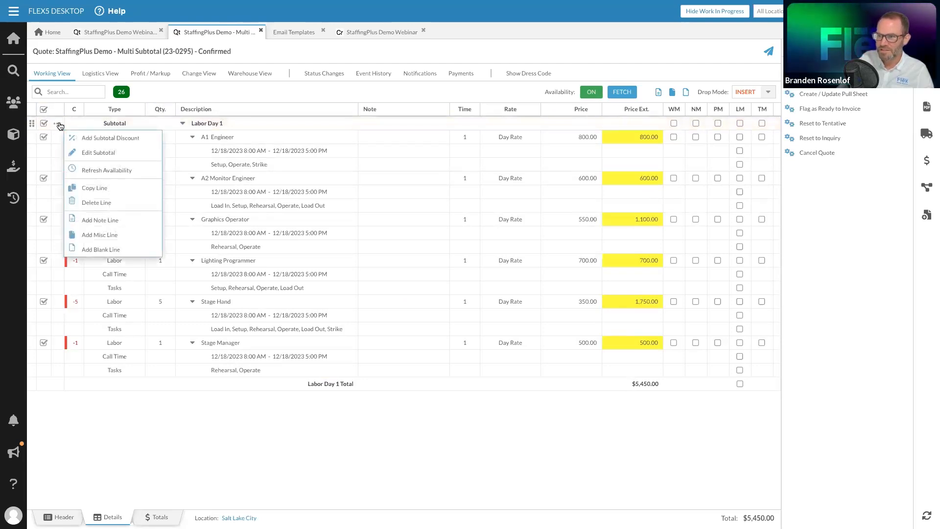
pyautogui.click(118, 187)
pyautogui.click(438, 93)
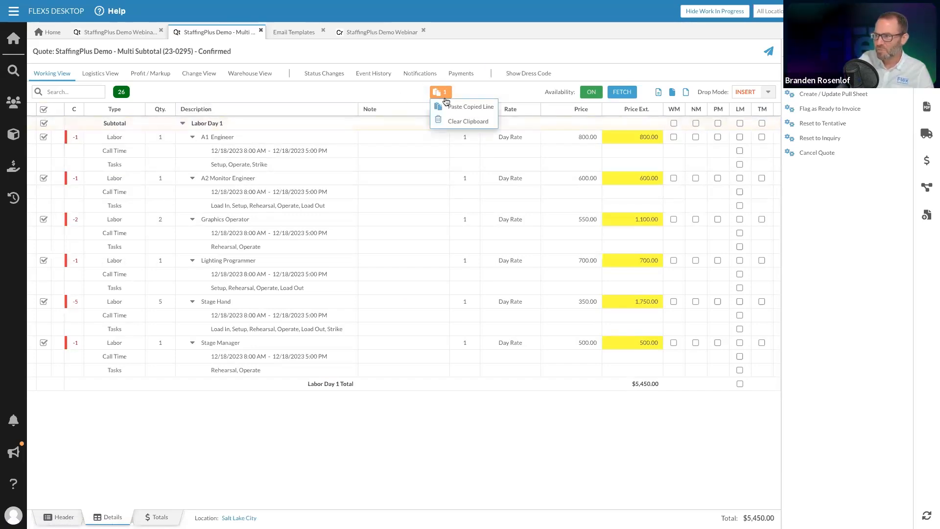
pyautogui.click(470, 106)
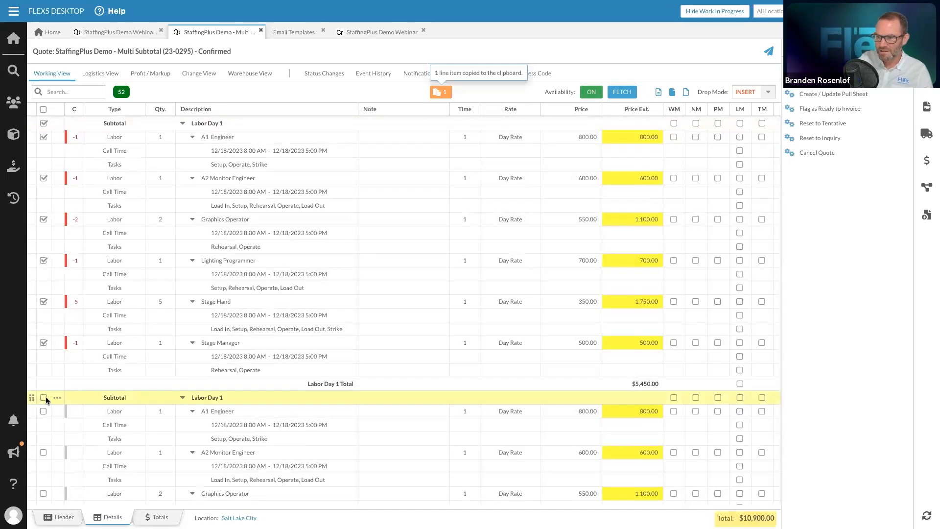
# Step: Rename the pasted subtotal as Labor Day 2, with start and end dates of 12/19/2023 and an end time of 7:00 PM
pyautogui.scroll(-1, 41, 401)
pyautogui.click(58, 382)
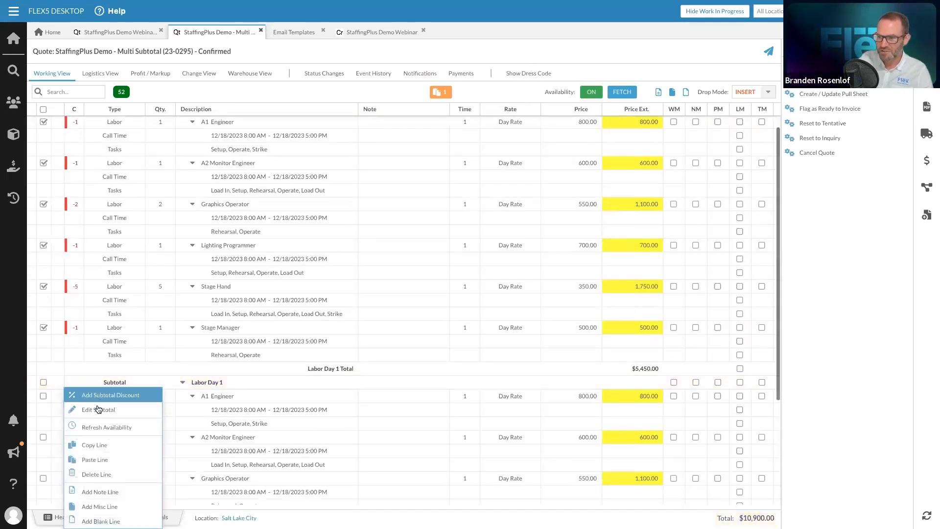
pyautogui.click(99, 410)
pyautogui.tripleClick(468, 219)
pyautogui.write('Labor Day 2')
pyautogui.click(501, 278)
pyautogui.click(475, 384)
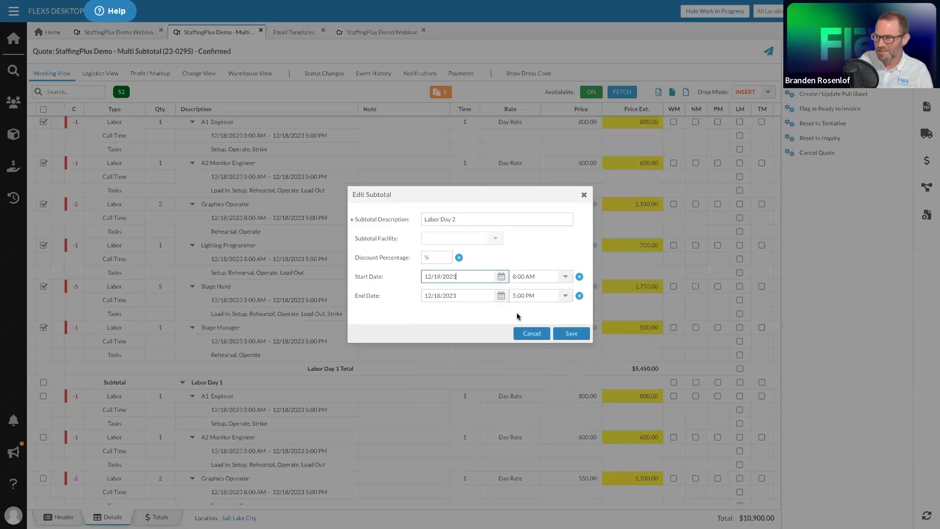
pyautogui.click(502, 297)
pyautogui.click(474, 401)
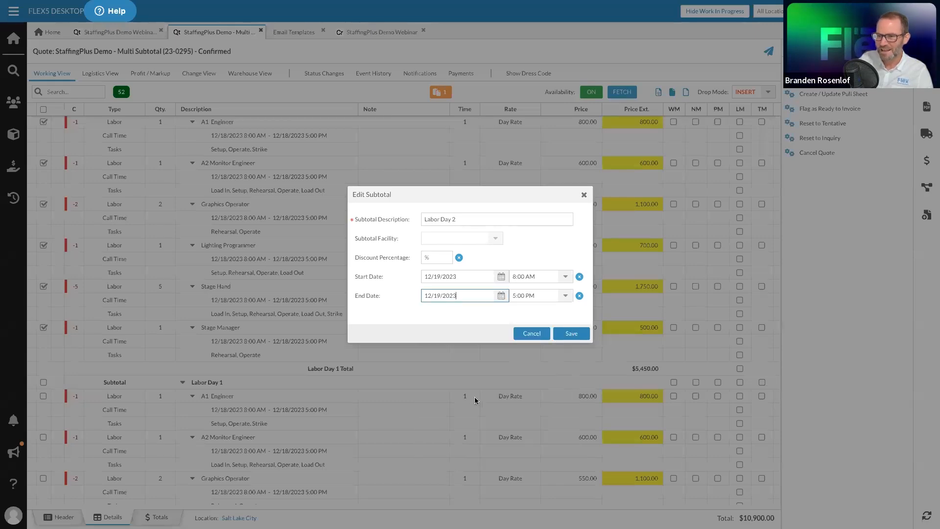
pyautogui.click(567, 295)
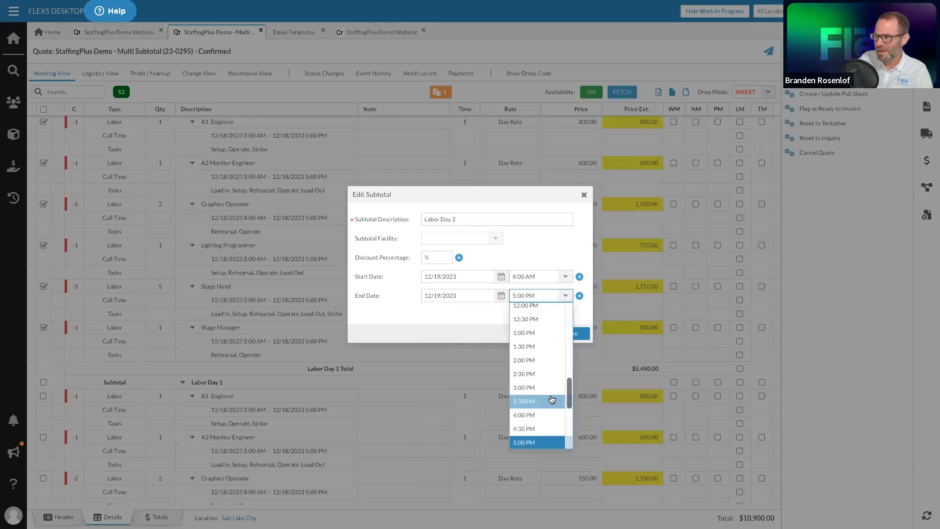
pyautogui.click(531, 434)
pyautogui.click(573, 334)
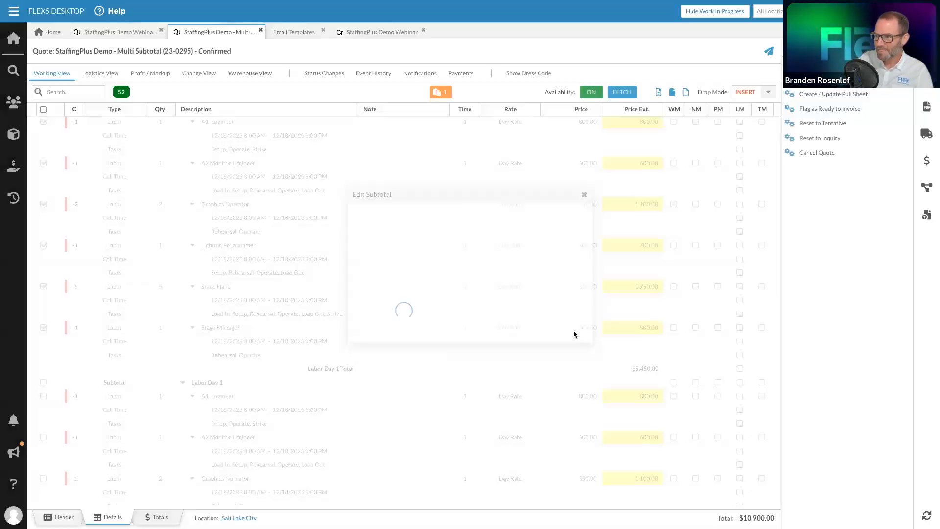
# Step: Review the call times under both labor subtotals and clear the selection of all quote lines
pyautogui.scroll(3, 574, 330)
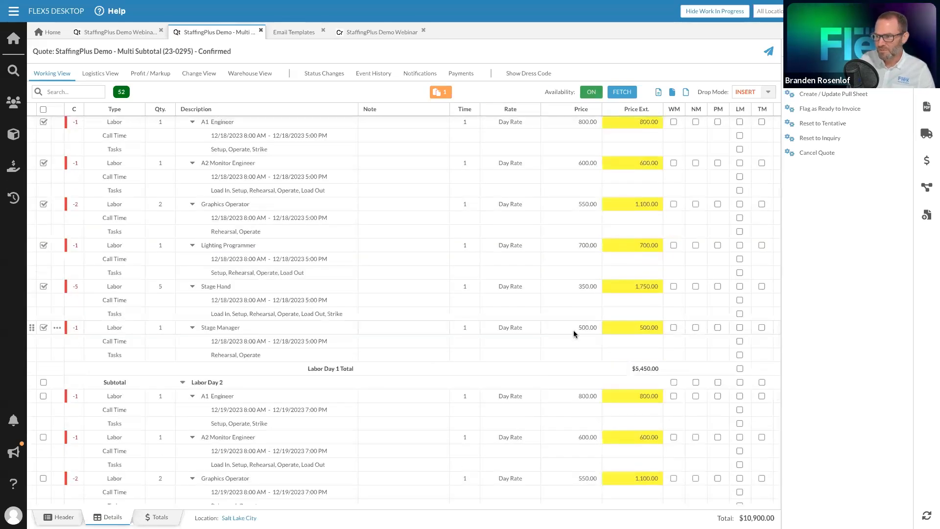
pyautogui.scroll(-3, 501, 318)
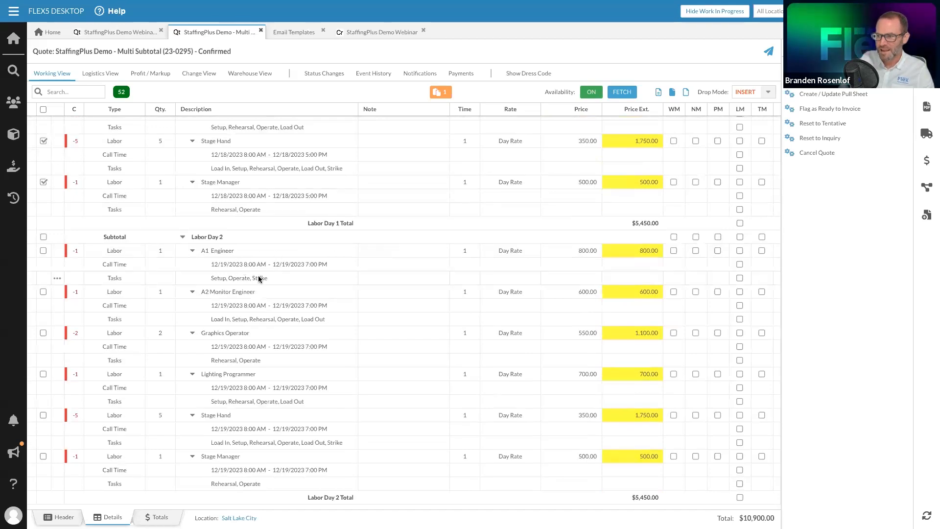
pyautogui.scroll(3, 259, 278)
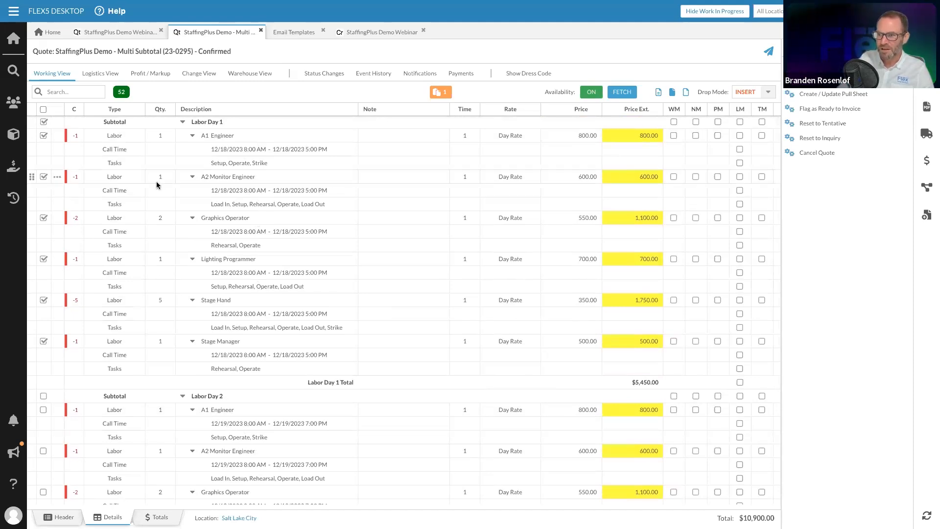
pyautogui.click(43, 109)
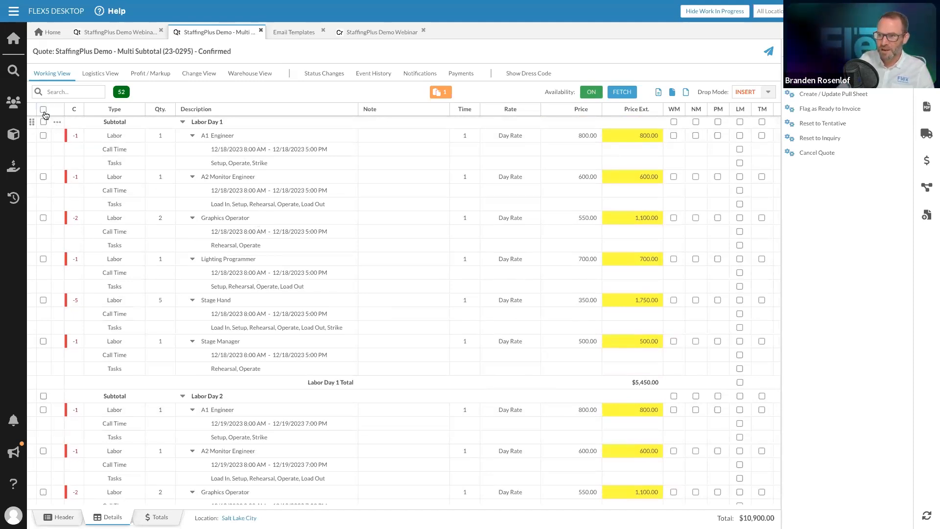
# Step: Pick a candidate for the A1 Engineer under Labor Day 1 with Staffing Assistant Plus and review both labor subtotals
pyautogui.rightClick(64, 141)
pyautogui.click(107, 166)
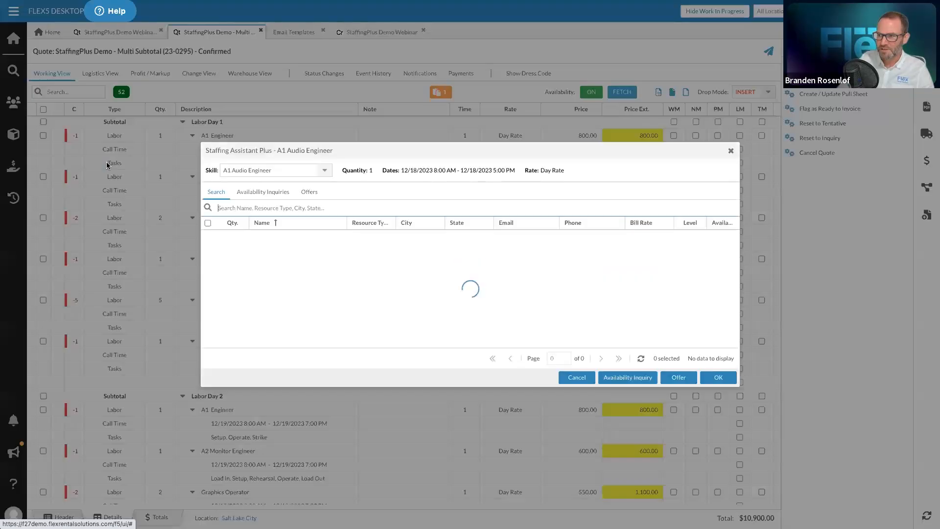
pyautogui.click(208, 318)
pyautogui.click(718, 378)
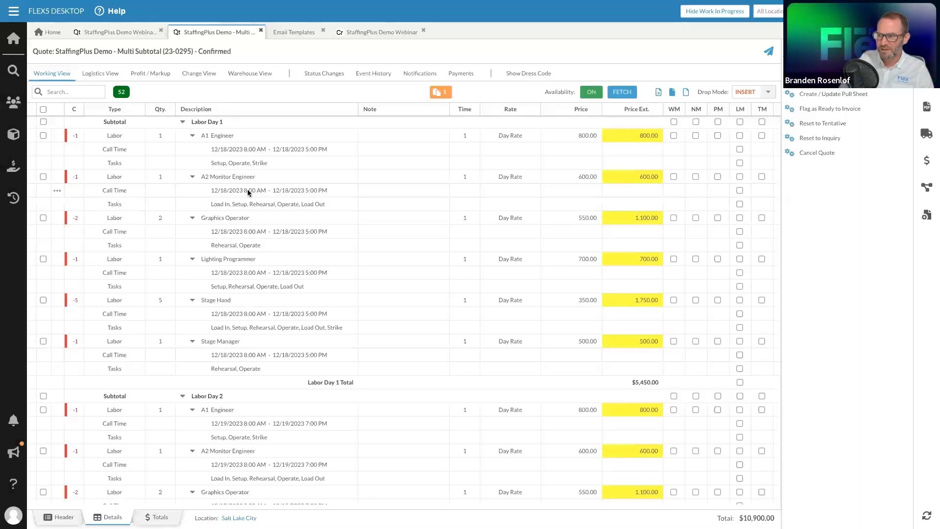
pyautogui.scroll(-3, 240, 195)
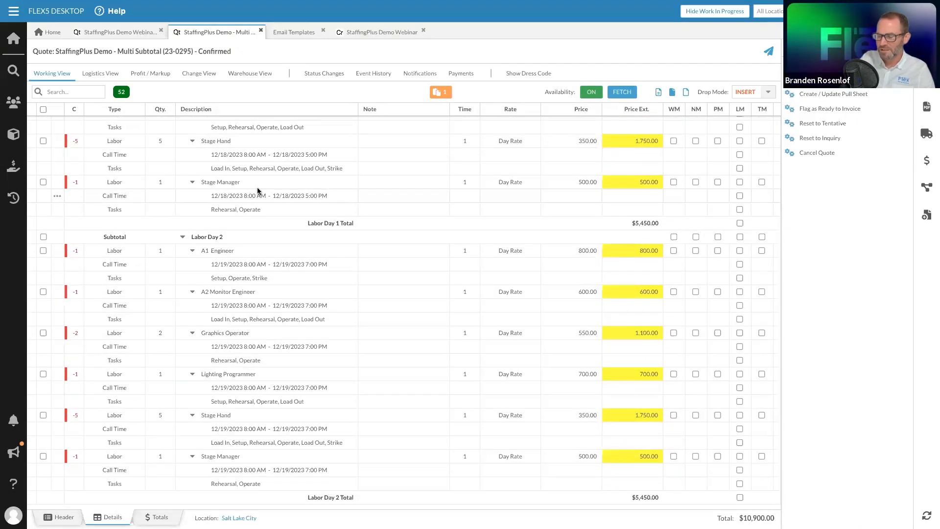
pyautogui.scroll(3, 258, 190)
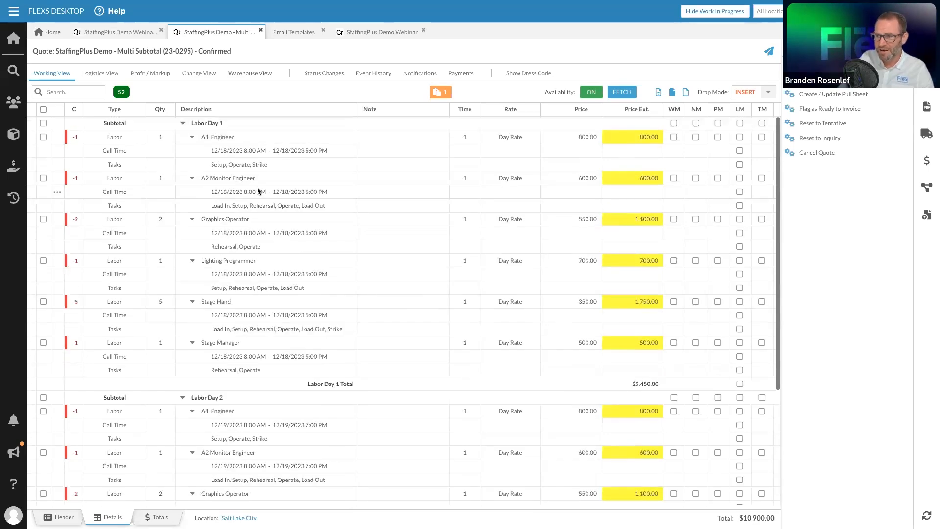
# Step: In the StaffingPlus Demo Webinar quote, set the time quantity to 5 for A1 Engineer and 3 for Camera Operator
pyautogui.click(140, 34)
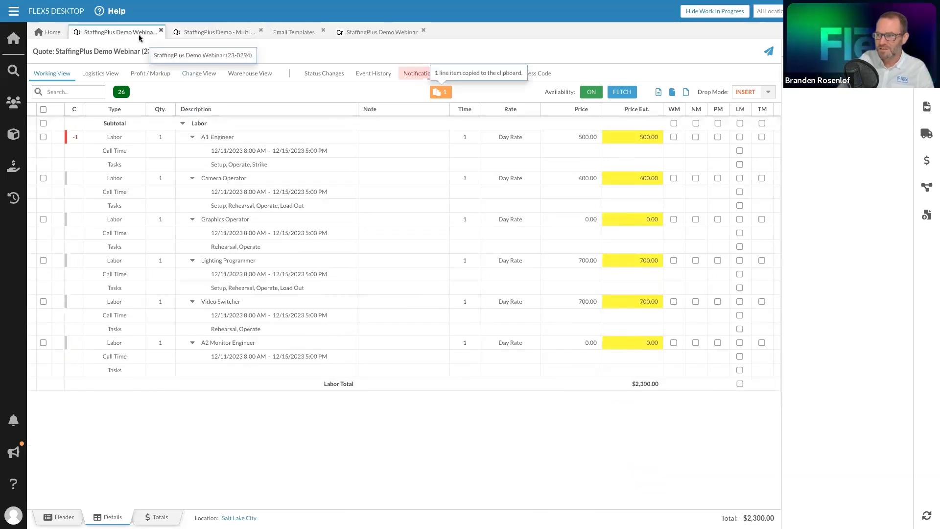
pyautogui.click(474, 142)
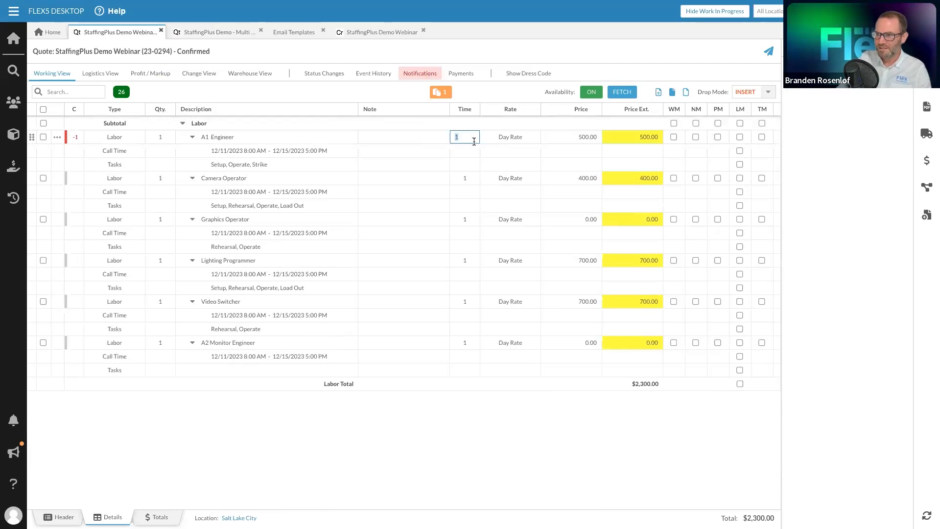
pyautogui.click(466, 178)
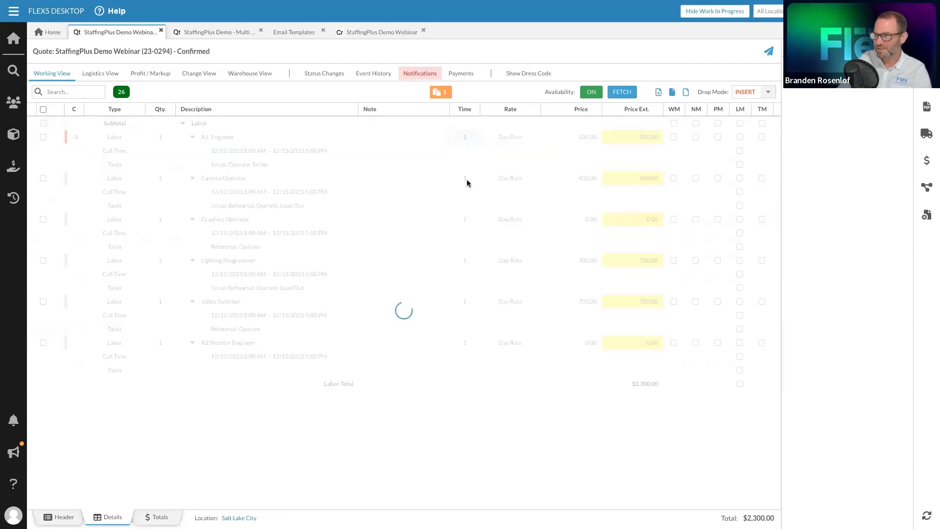
pyautogui.write('4')
pyautogui.write('3')
pyautogui.press('Return')
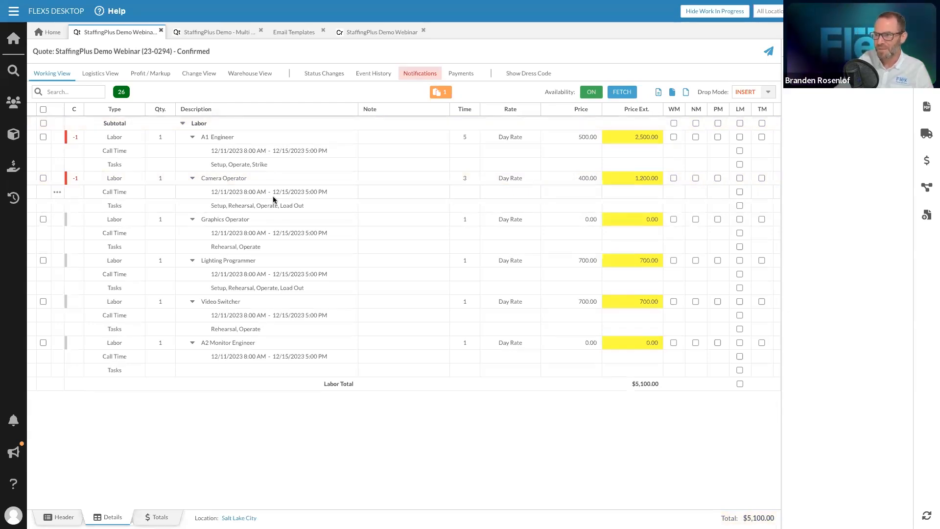
# Step: Compare the daily labor subtotals in the Multi Subtotal quote with the single labor subtotal in the StaffingPlus Demo Webinar quote
pyautogui.click(204, 29)
pyautogui.scroll(-3, 177, 300)
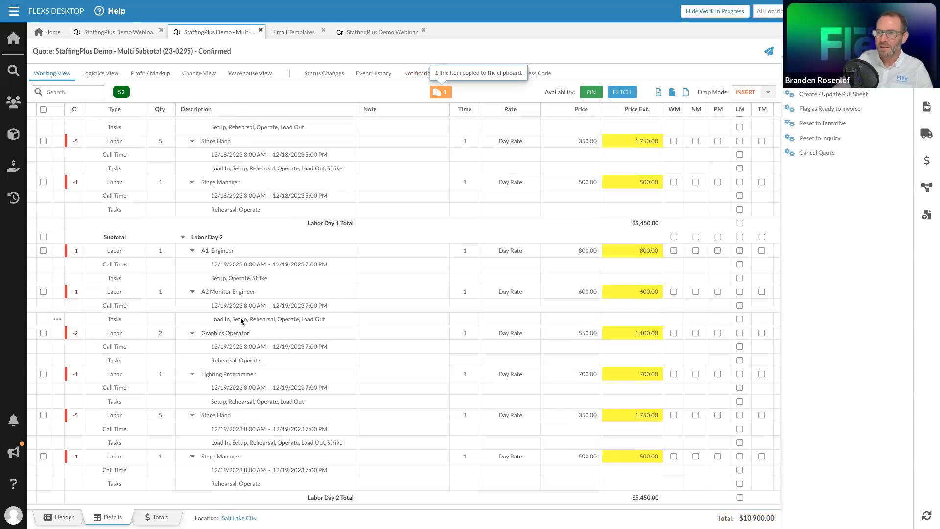
pyautogui.scroll(3, 240, 319)
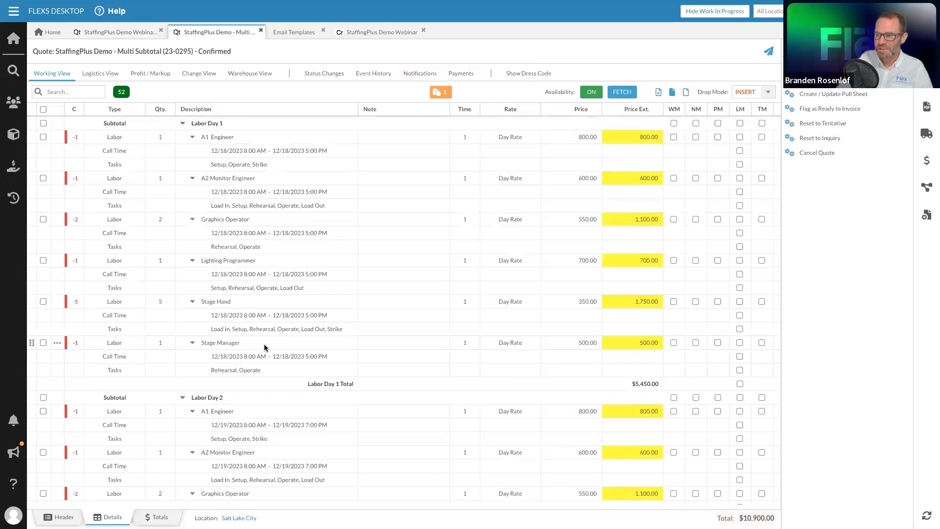
pyautogui.click(104, 33)
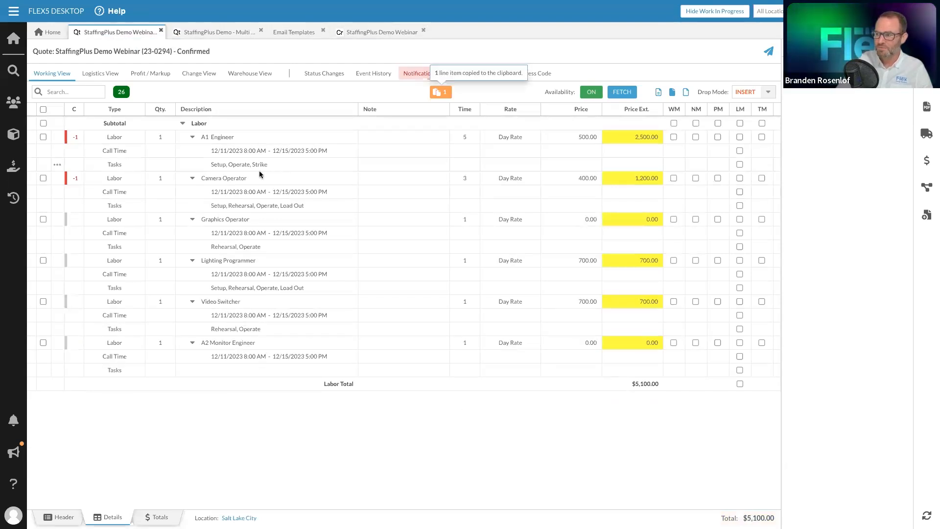
# Step: In the StaffingPlus Demo Webinar crew call, view the call-time schedule of the A1 Audio Engineer and close it without saving
pyautogui.click(347, 33)
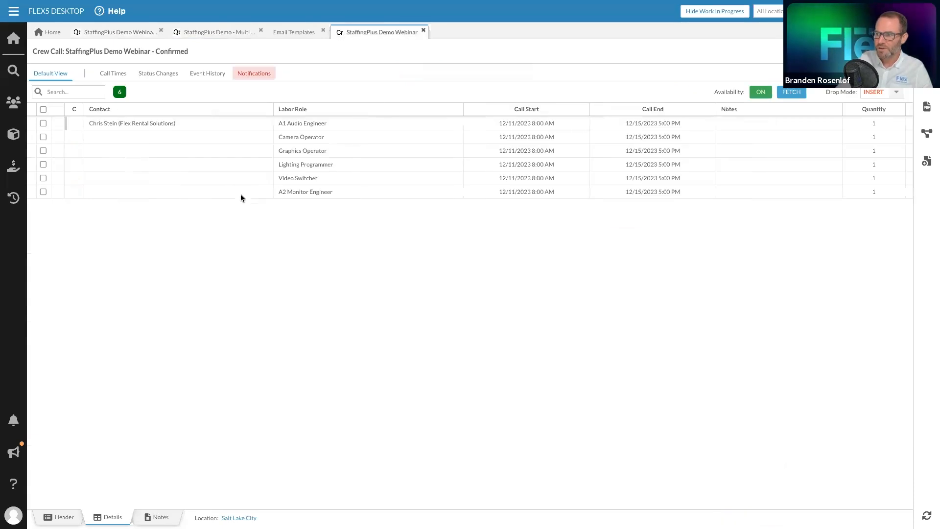
pyautogui.click(57, 125)
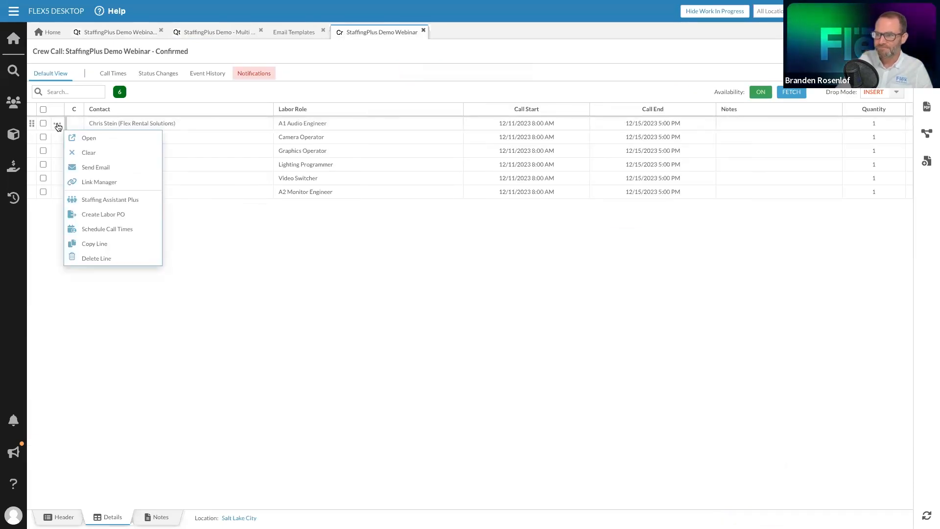
pyautogui.click(106, 230)
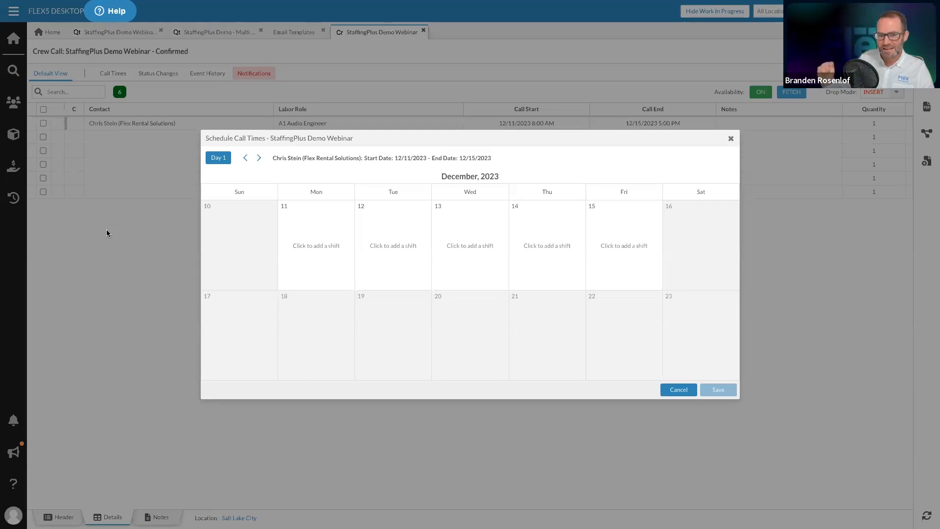
pyautogui.moveTo(384, 143); pyautogui.dragTo(369, 206)
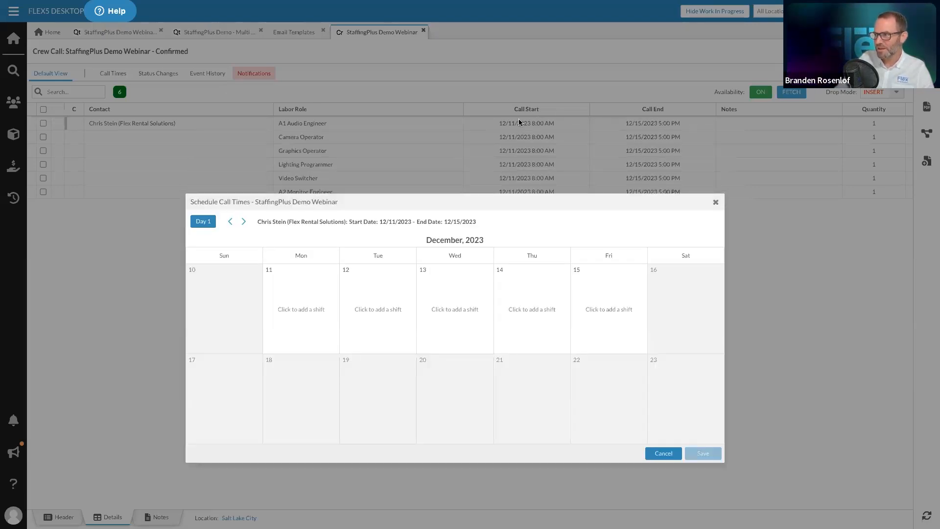
pyautogui.click(662, 451)
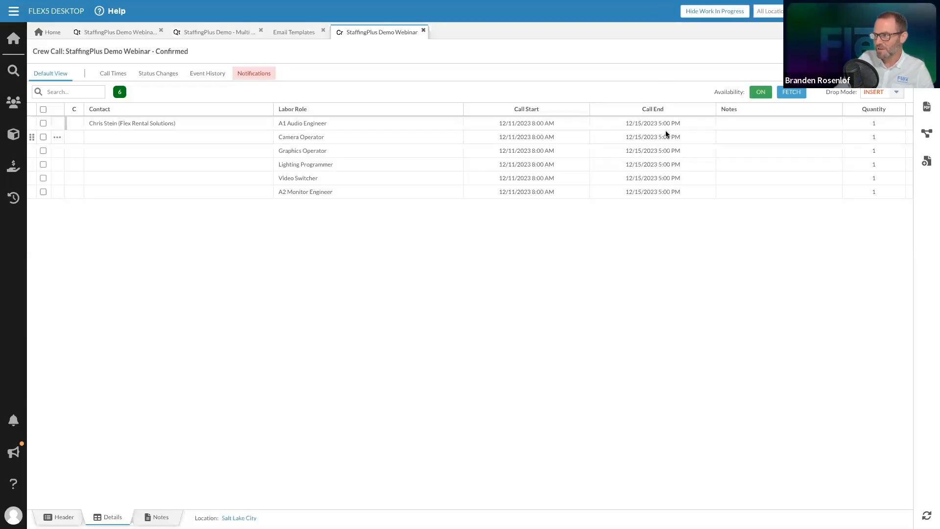
# Step: Set the A1 Audio Engineer's call end date to 12/17/2023 and open that line's call-time schedule
pyautogui.click(640, 123)
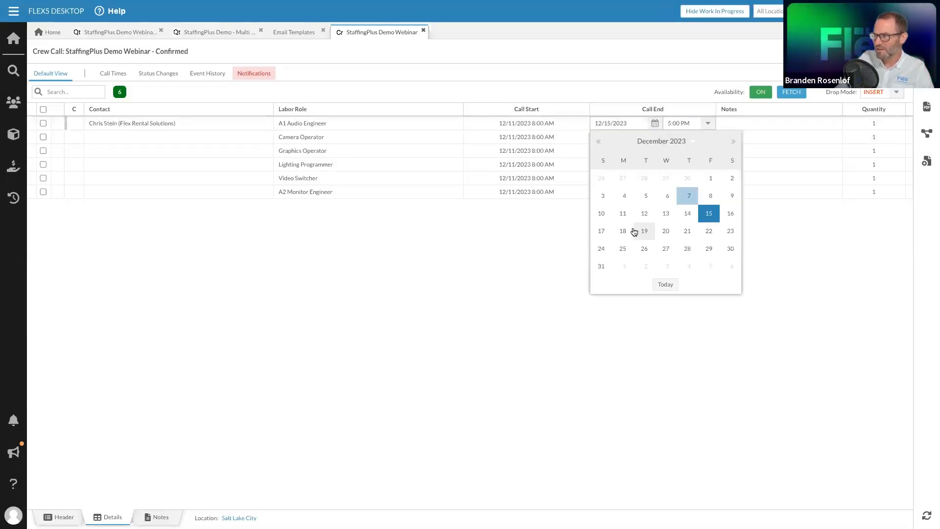
pyautogui.click(601, 231)
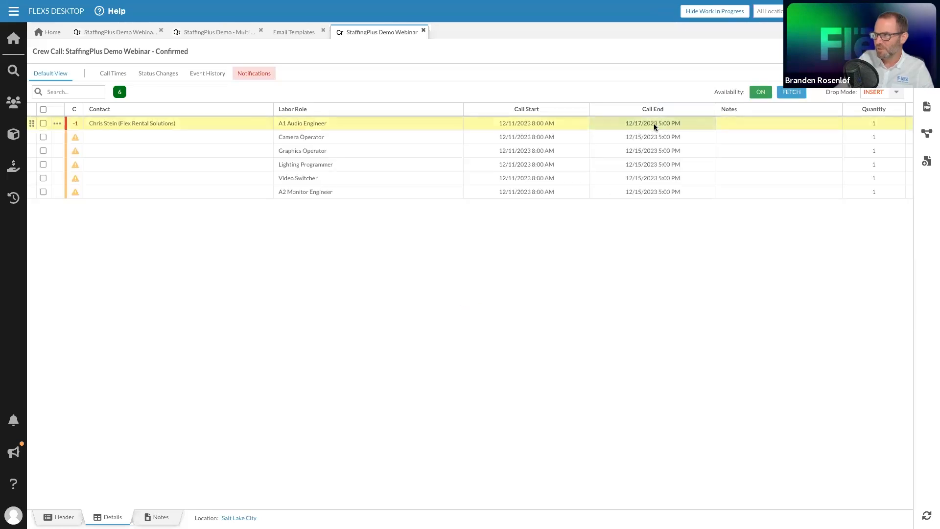
pyautogui.click(56, 125)
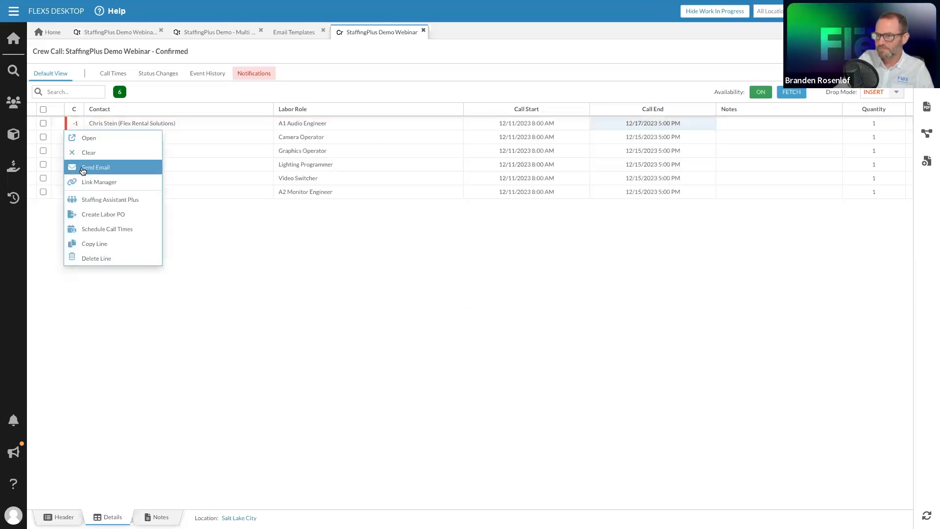
pyautogui.click(120, 229)
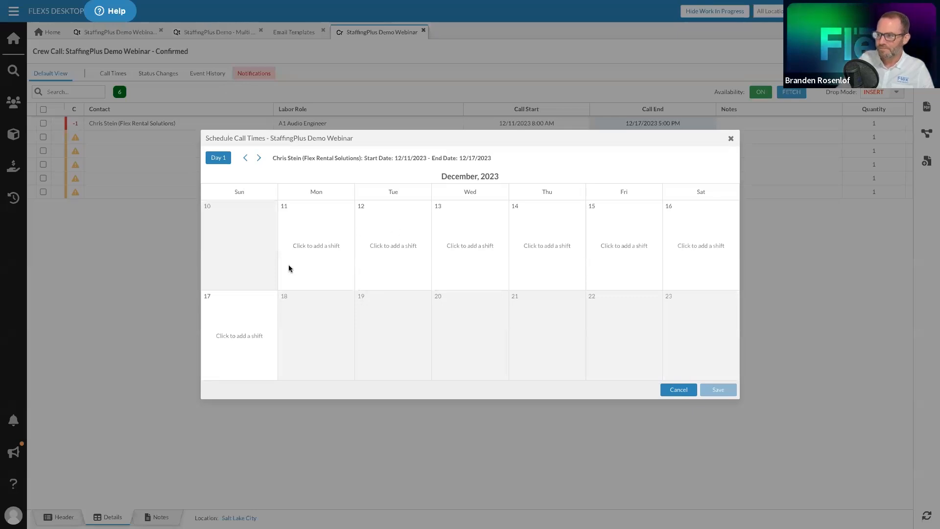
# Step: Schedule a shift on Monday, December 11th from 8:00 AM to 5:00 PM
pyautogui.click(333, 241)
pyautogui.click(472, 228)
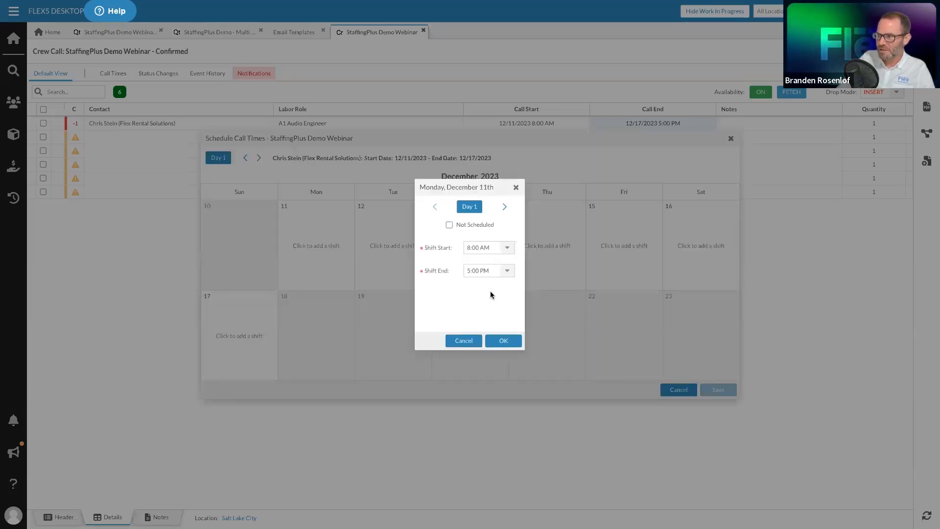
pyautogui.click(503, 341)
# Step: Schedule a shift on Tuesday, December 12th from 8:00 AM to 10:00 PM
pyautogui.click(380, 253)
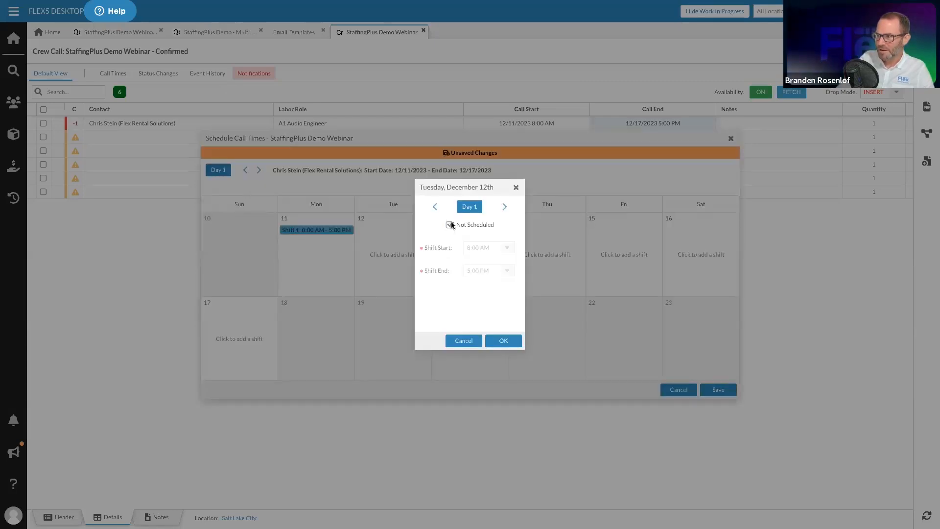
pyautogui.click(449, 224)
pyautogui.click(510, 274)
pyautogui.scroll(-5, 490, 345)
pyautogui.click(486, 388)
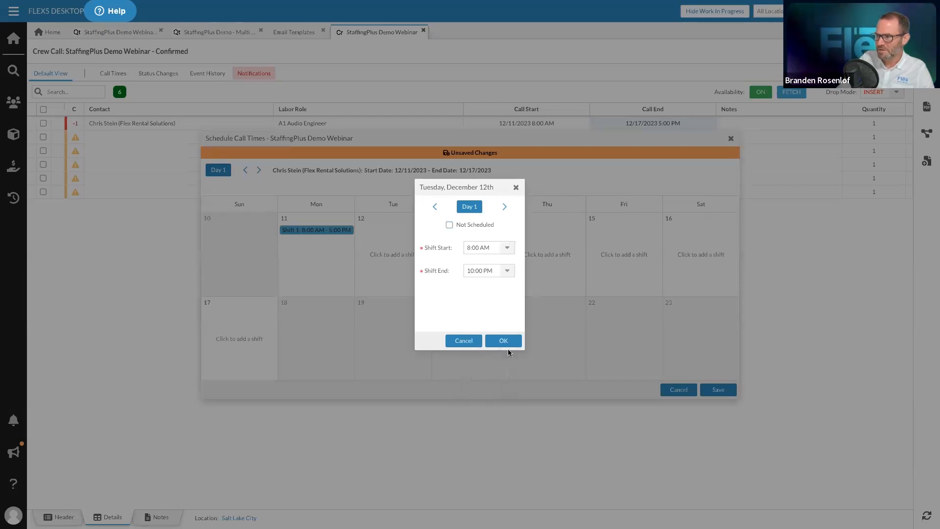
pyautogui.click(508, 346)
# Step: Schedule a shift on Wednesday, December 13th from 6:00 AM to 7:00 PM
pyautogui.click(475, 272)
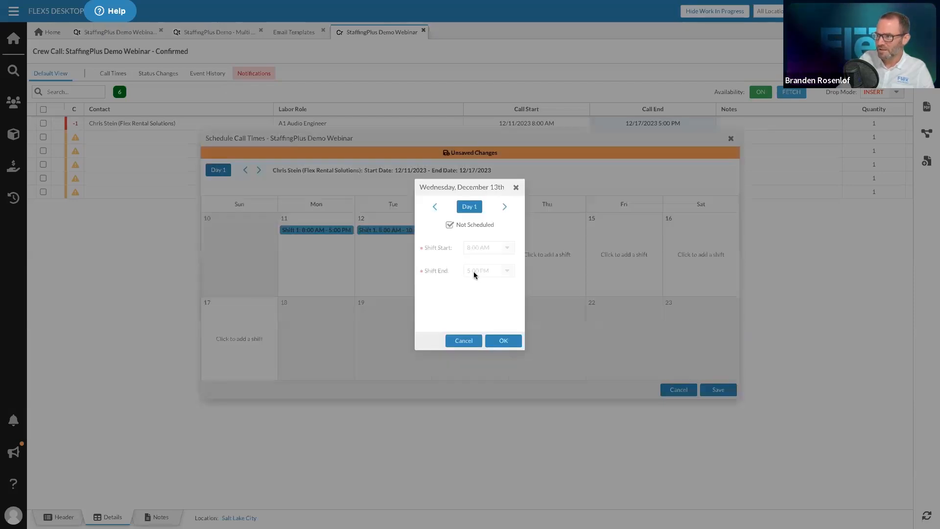
pyautogui.click(460, 226)
pyautogui.click(507, 247)
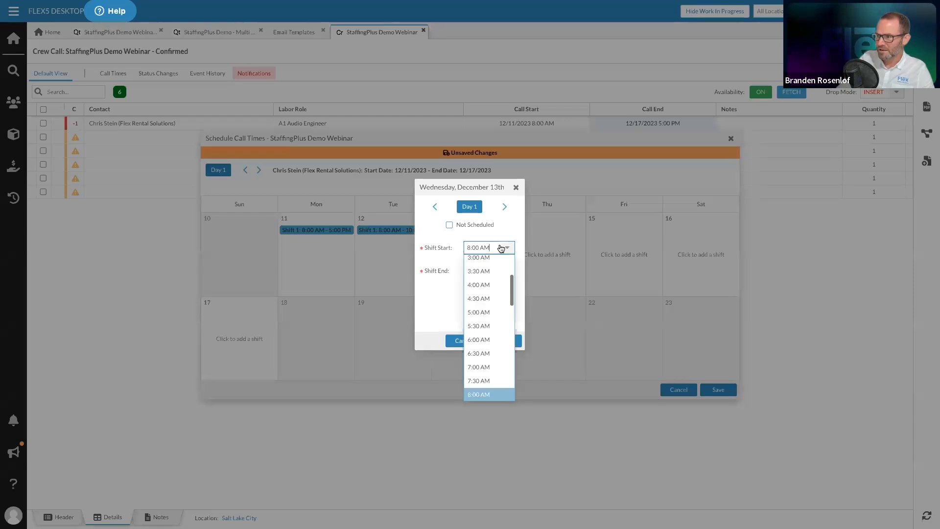
pyautogui.click(490, 339)
pyautogui.click(507, 270)
pyautogui.scroll(-2, 492, 343)
pyautogui.scroll(-1, 478, 394)
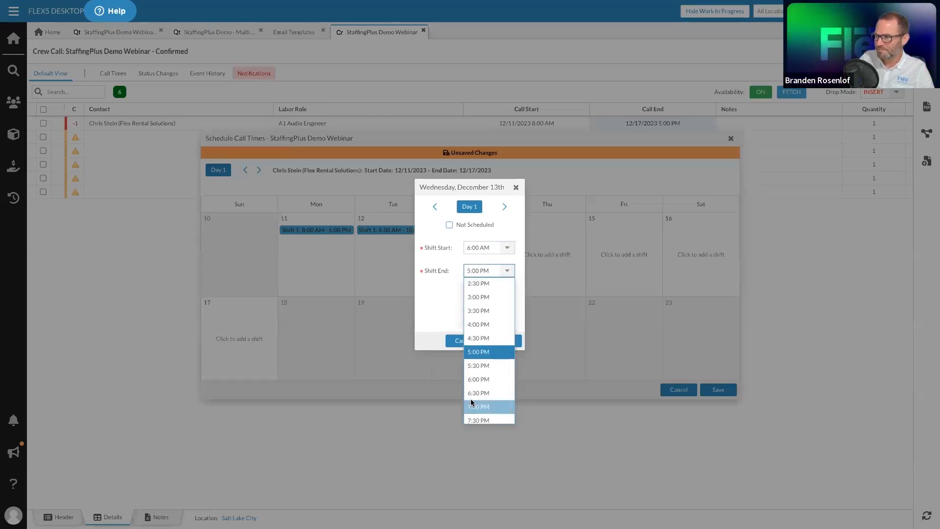
pyautogui.click(476, 406)
pyautogui.click(513, 345)
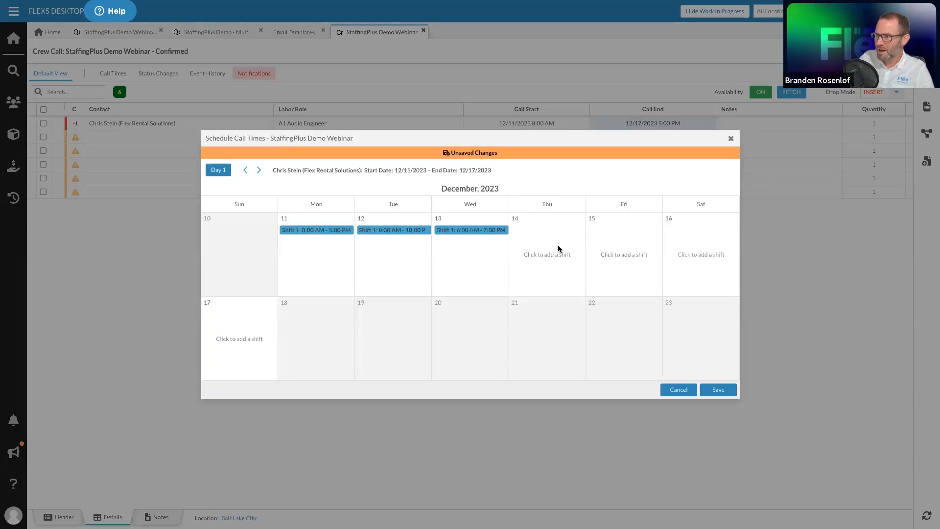
# Step: Leave Thursday, December 14th unscheduled and schedule a shift on Friday, December 15th from 6:00 AM to 5:00 PM
pyautogui.click(546, 251)
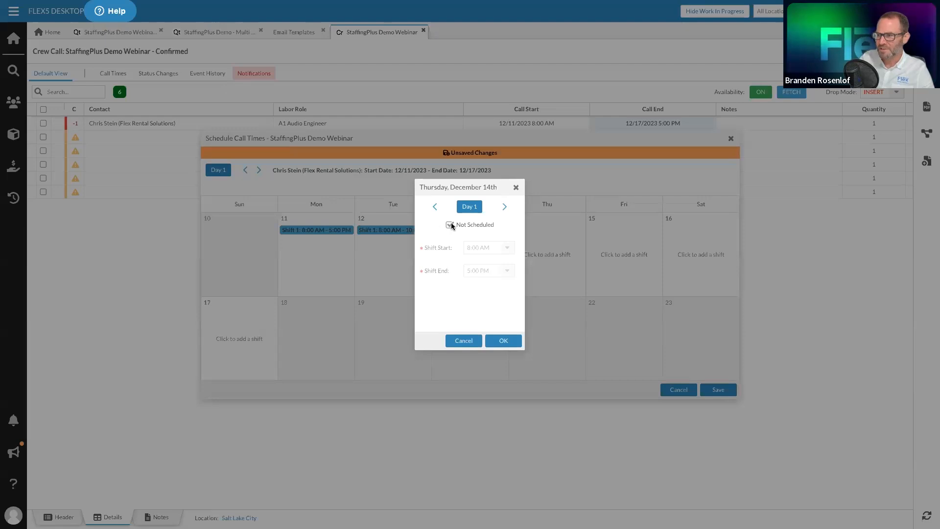
pyautogui.click(479, 341)
pyautogui.click(621, 254)
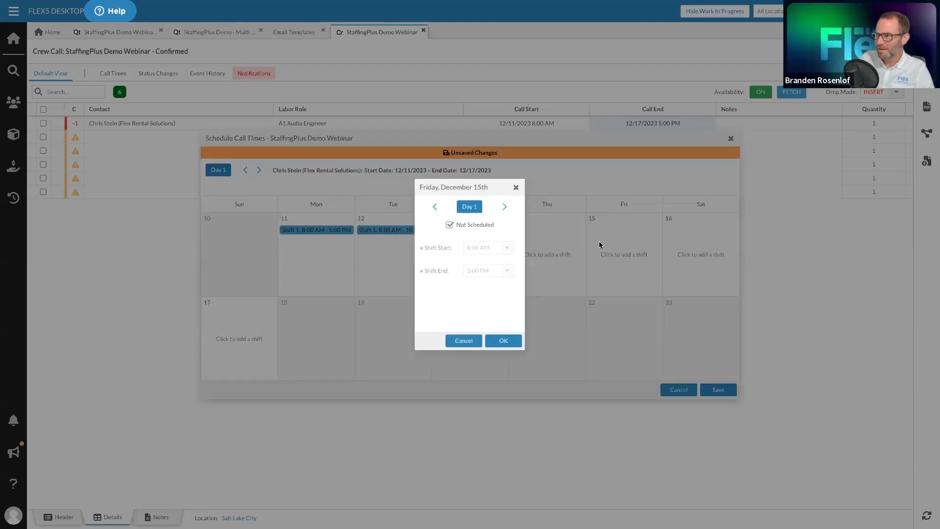
pyautogui.click(469, 226)
pyautogui.click(507, 247)
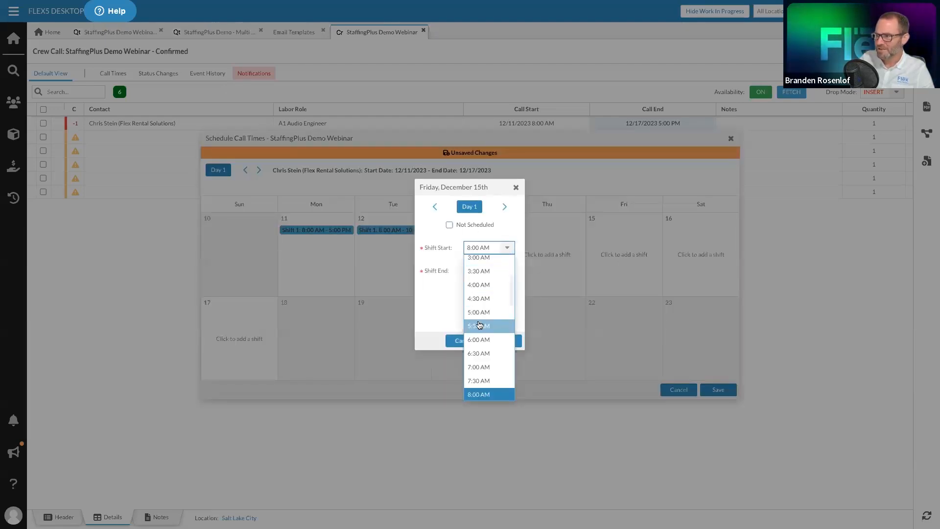
pyautogui.click(480, 339)
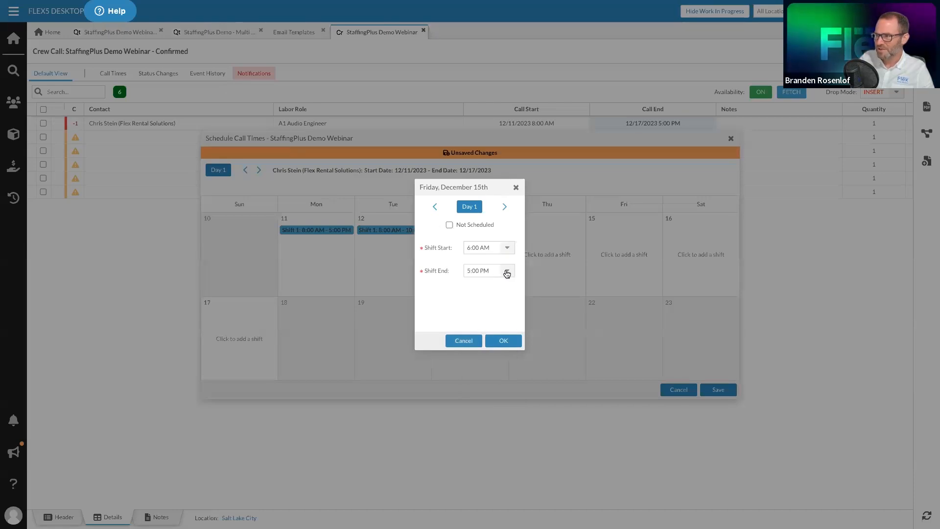
pyautogui.click(504, 341)
# Step: Schedule a shift on Saturday, December 16th from 8:00 AM to 5:00 PM
pyautogui.click(684, 251)
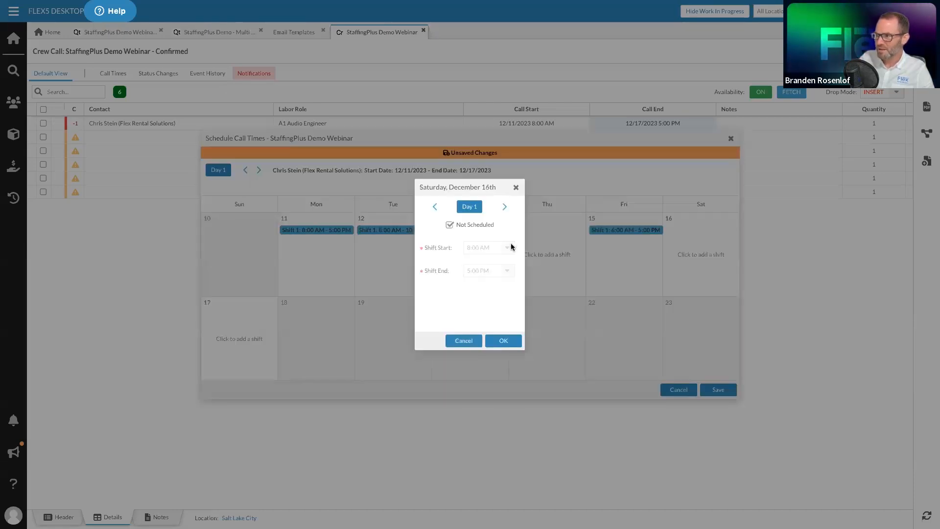
pyautogui.click(487, 228)
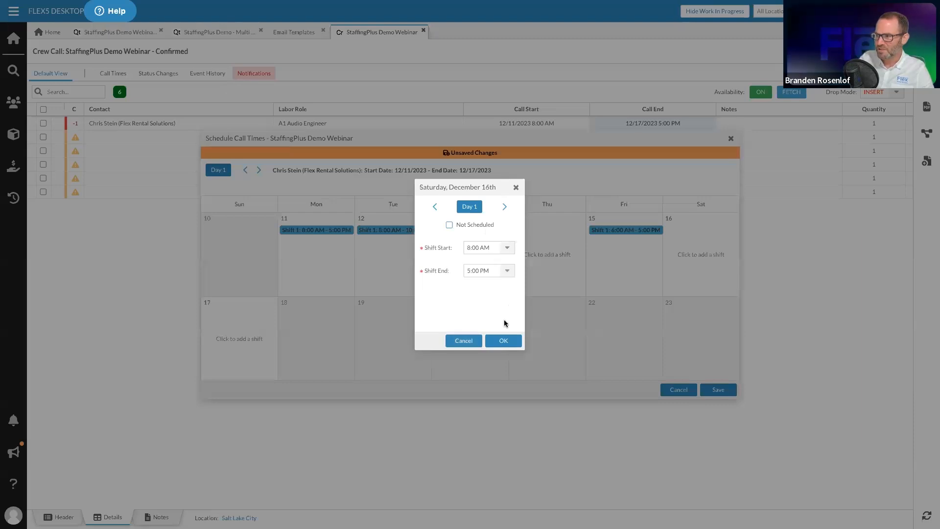
pyautogui.click(505, 341)
# Step: Schedule a shift on Sunday, December 17th from 12:00 PM to 5:00 PM and save the A1 Audio Engineer's call times
pyautogui.click(238, 337)
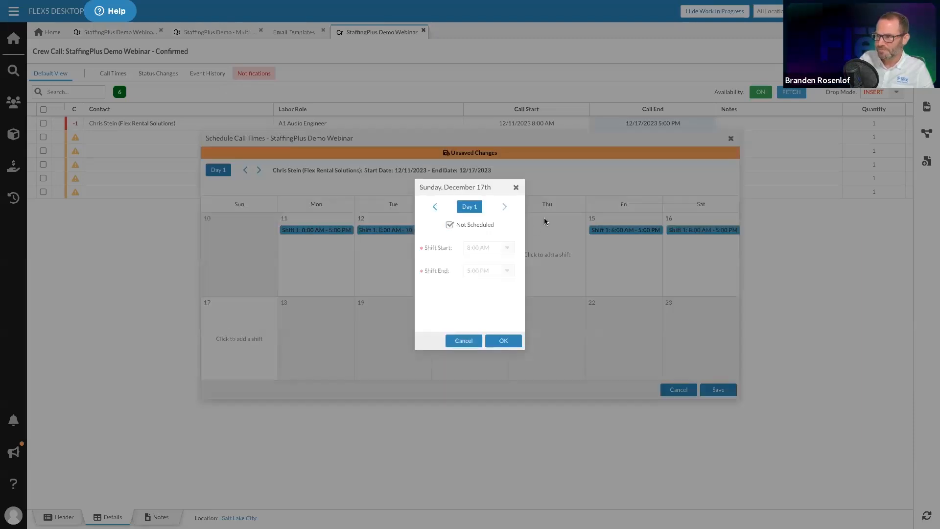
pyautogui.click(469, 225)
pyautogui.click(505, 248)
pyautogui.scroll(-3, 498, 291)
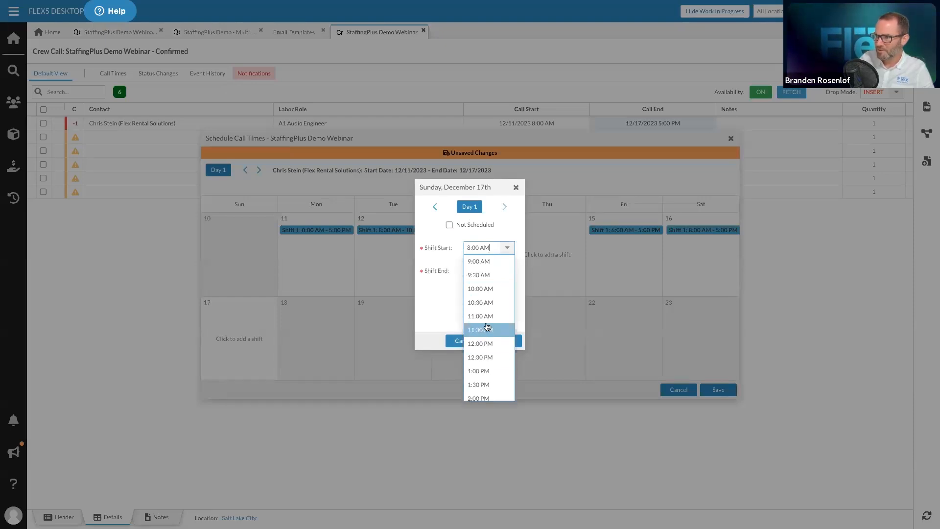
pyautogui.click(483, 345)
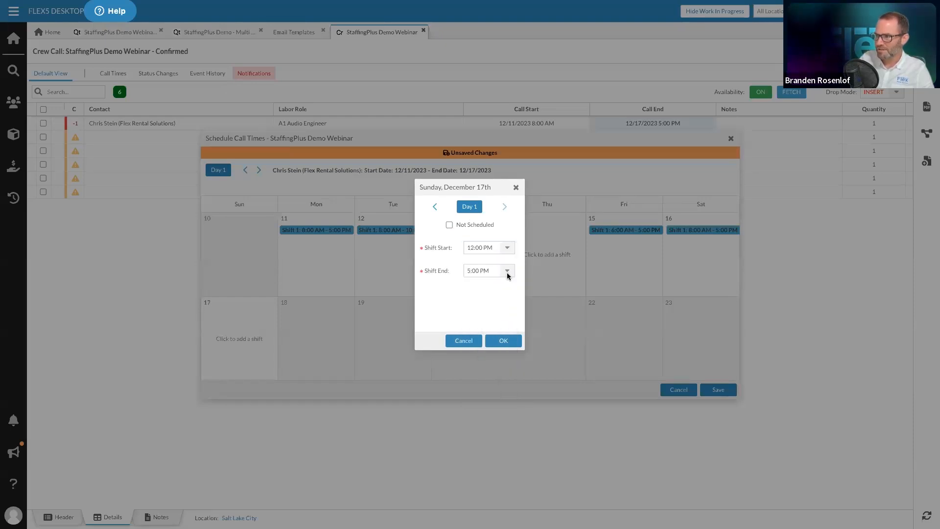
pyautogui.click(504, 341)
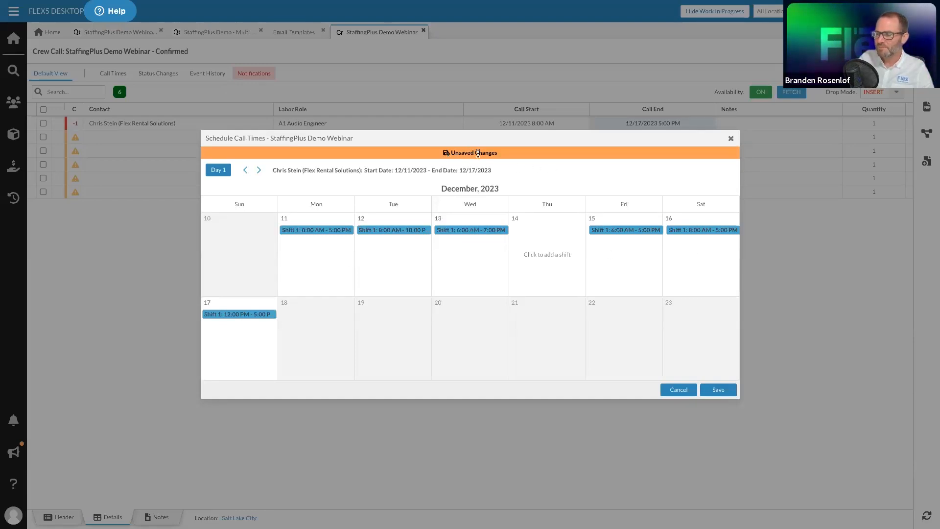
pyautogui.click(718, 389)
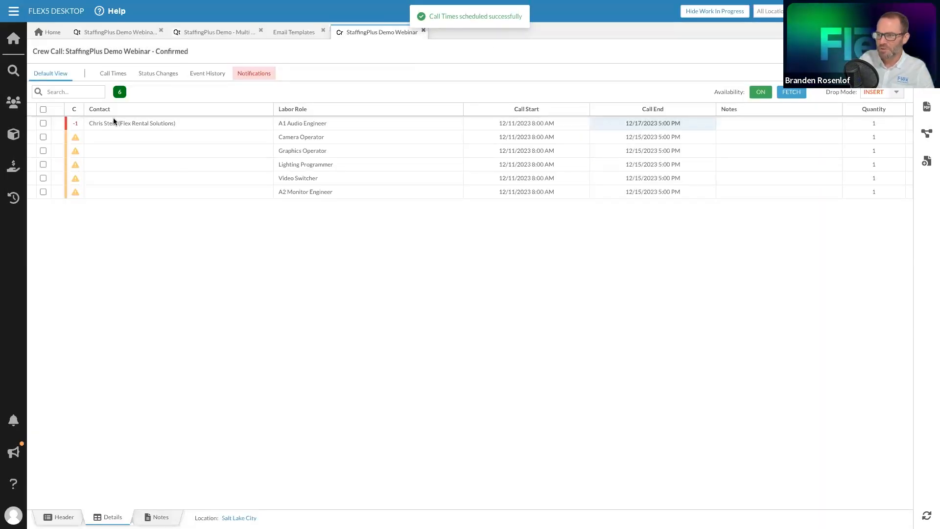
# Step: Reopen the A1 Audio Engineer's call time schedule to review the saved shifts, and close it without changes
pyautogui.click(56, 126)
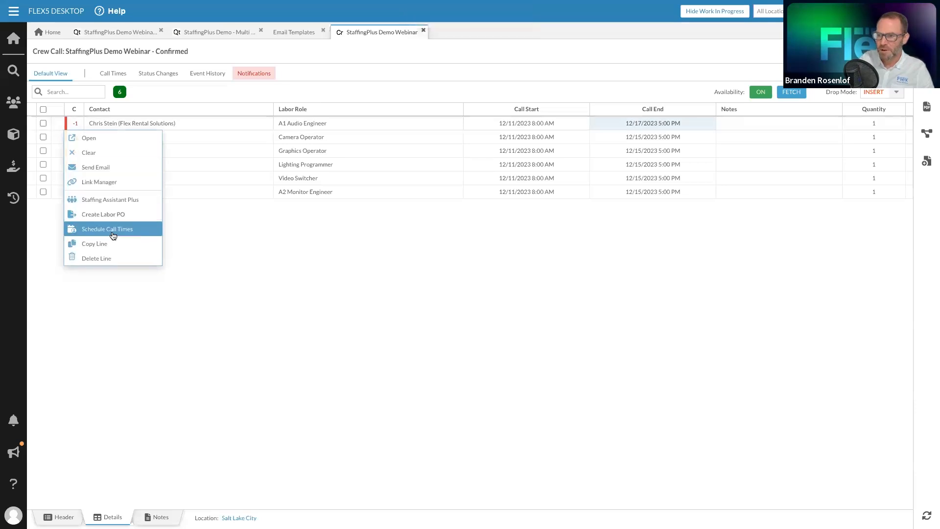
pyautogui.click(113, 228)
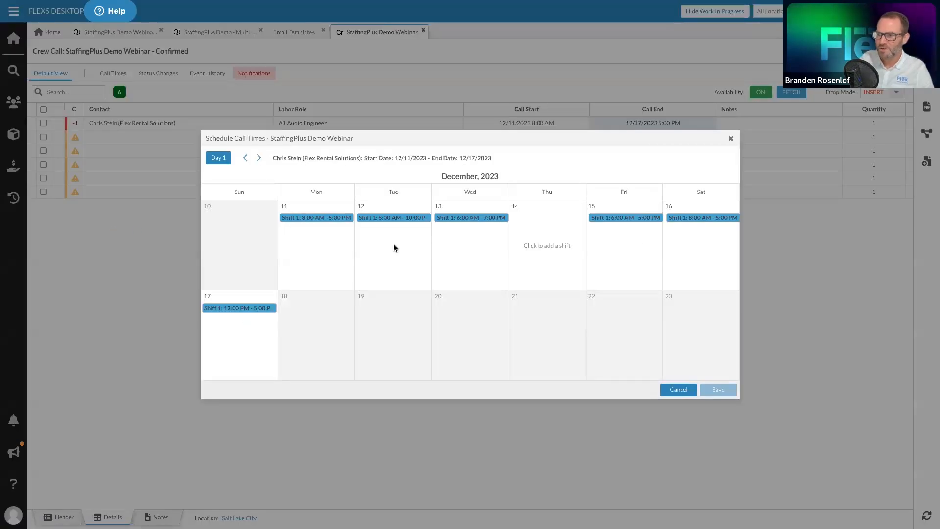
pyautogui.click(676, 390)
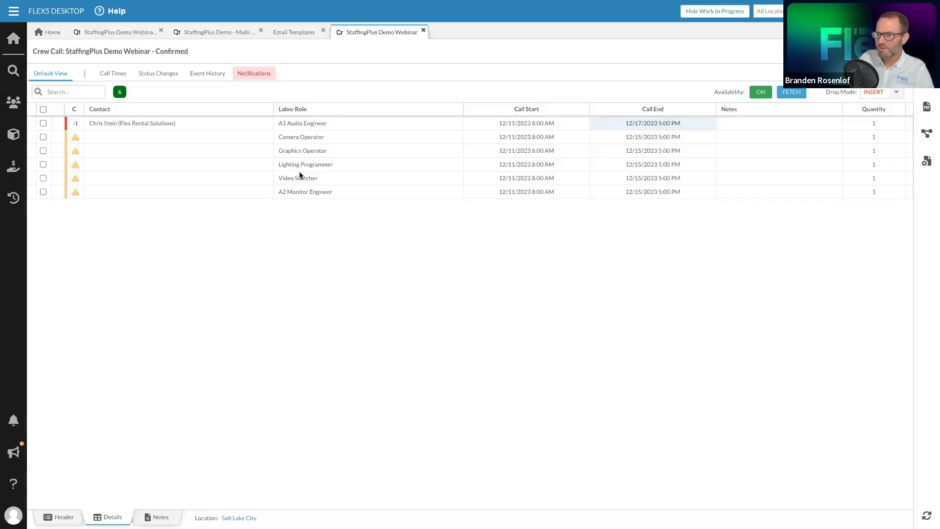
# Step: Examine the A1 Audio Engineer's daily breakdown in the Call Times view and return to the Default View
pyautogui.click(110, 75)
pyautogui.click(62, 101)
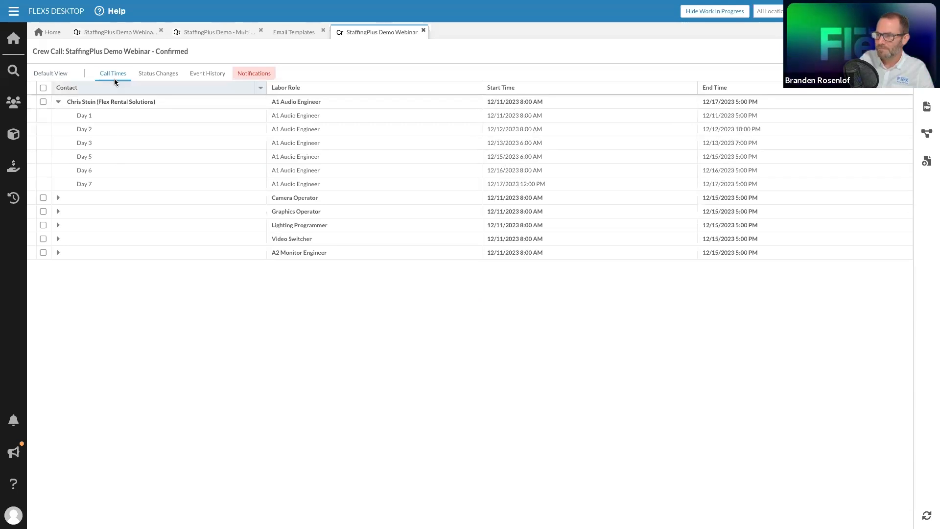
pyautogui.click(58, 101)
pyautogui.click(58, 75)
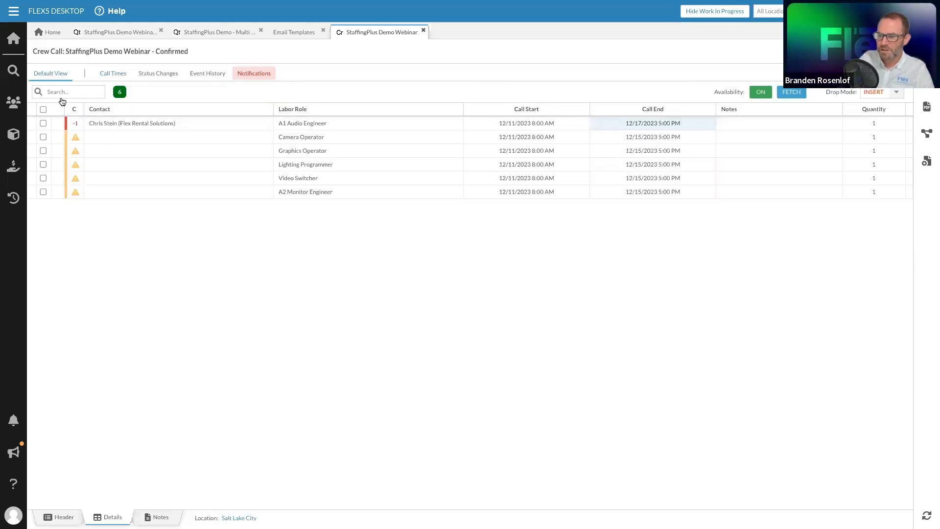
# Step: Schedule a shift for the Camera Operator on Monday, December 11th from 8:00 AM to 6:00 PM
pyautogui.click(55, 137)
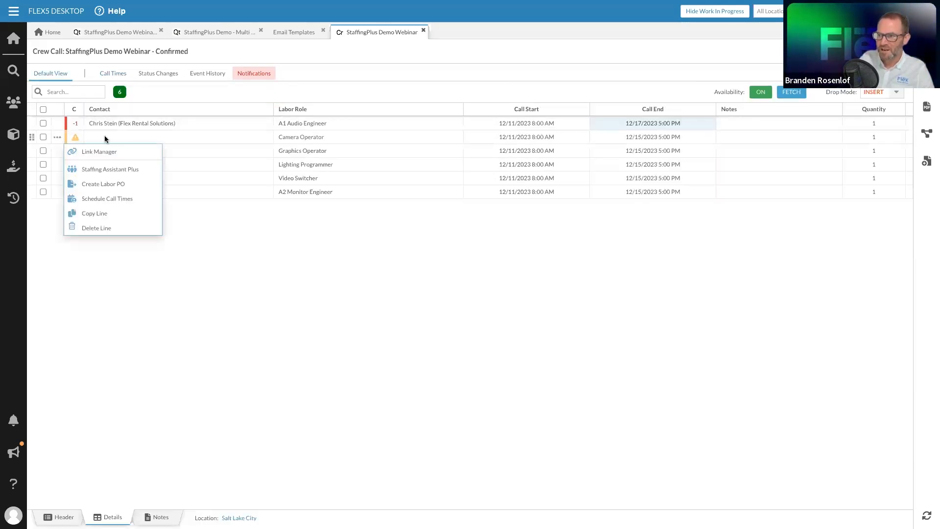
pyautogui.click(104, 198)
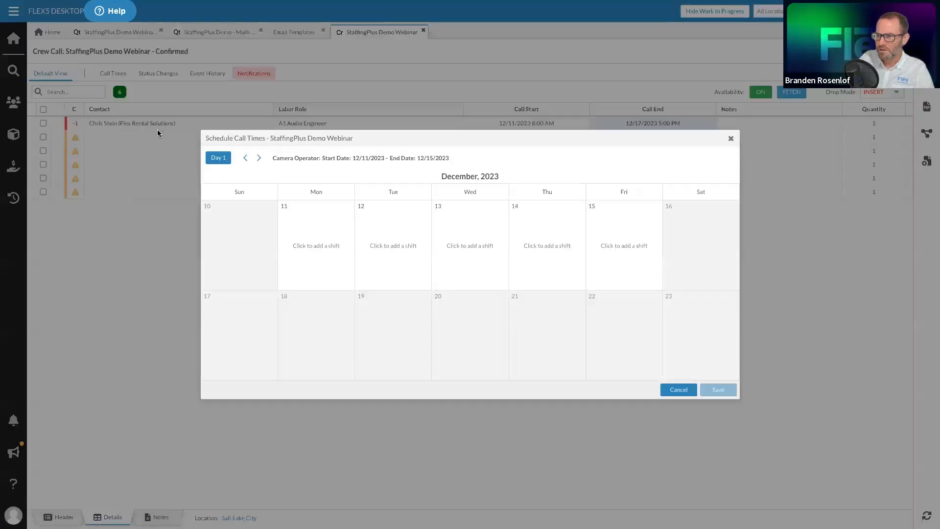
pyautogui.click(310, 244)
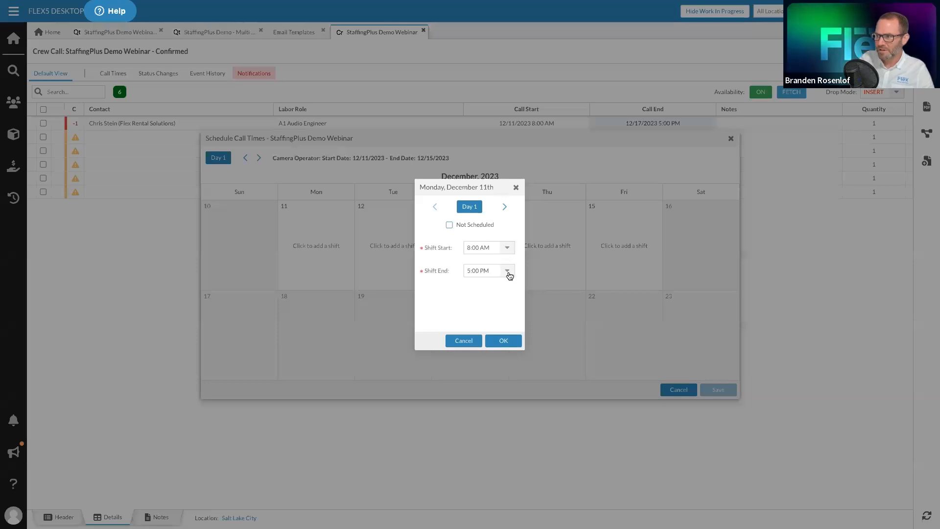
pyautogui.click(507, 271)
pyautogui.click(488, 403)
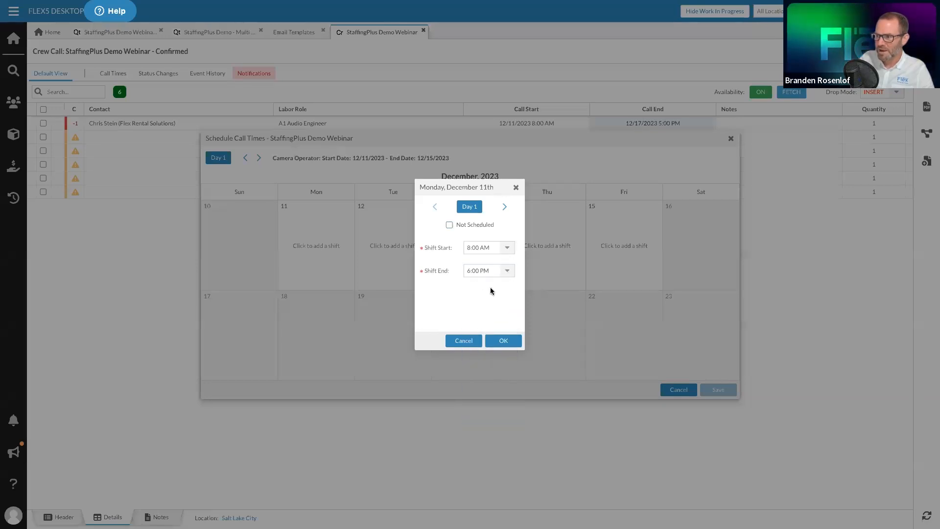
pyautogui.click(505, 341)
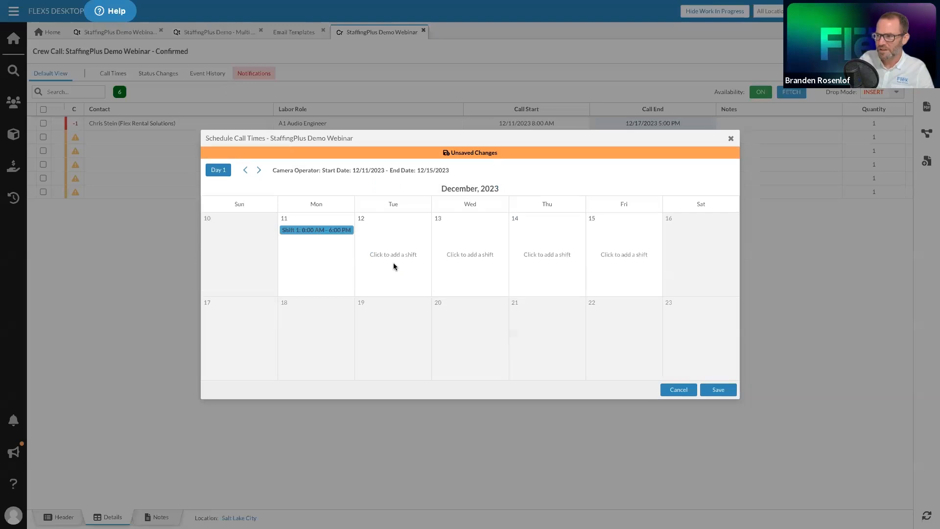
# Step: Schedule a Camera Operator shift on Tuesday, December 12th from 8:00 AM to 5:00 PM
pyautogui.click(403, 254)
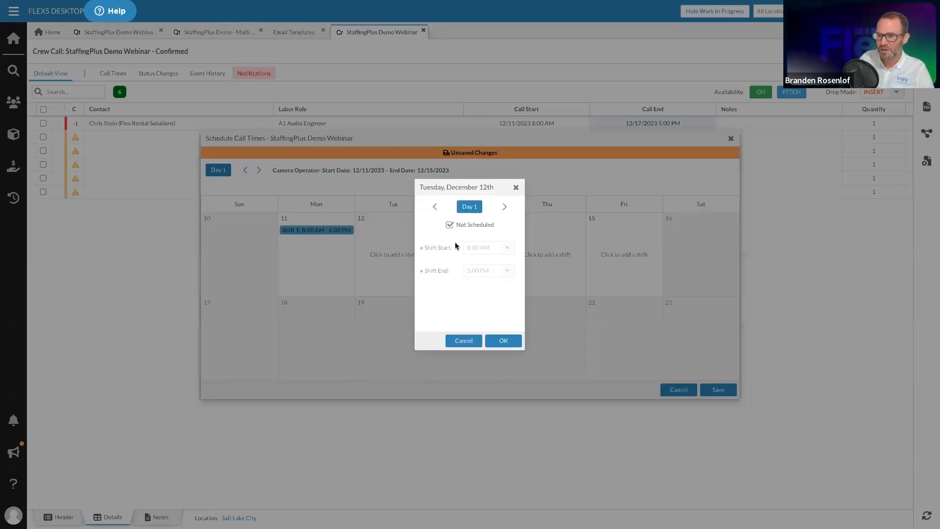
pyautogui.click(474, 225)
pyautogui.click(501, 337)
# Step: Schedule a Camera Operator shift on Wednesday, December 13th from 8:00 AM to 8:00 PM and save the call times
pyautogui.click(478, 237)
pyautogui.click(500, 268)
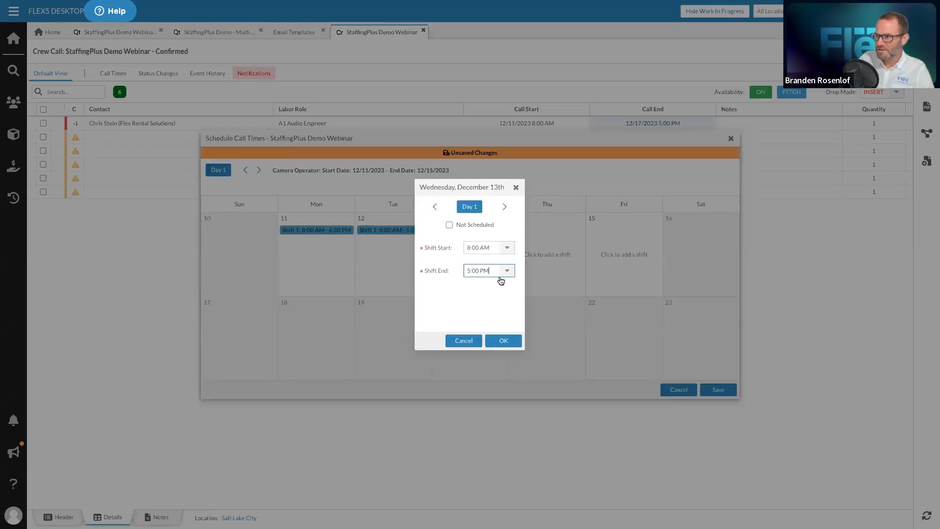
pyautogui.click(486, 401)
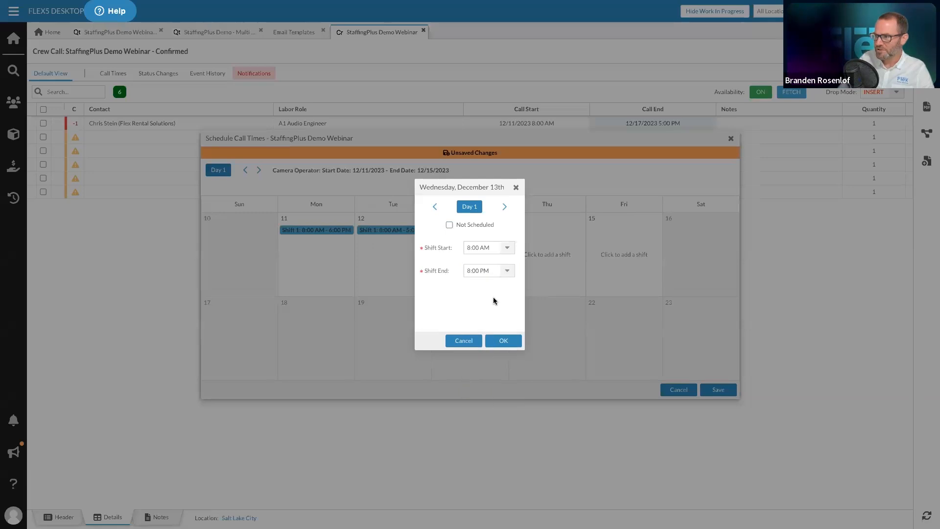
pyautogui.click(503, 341)
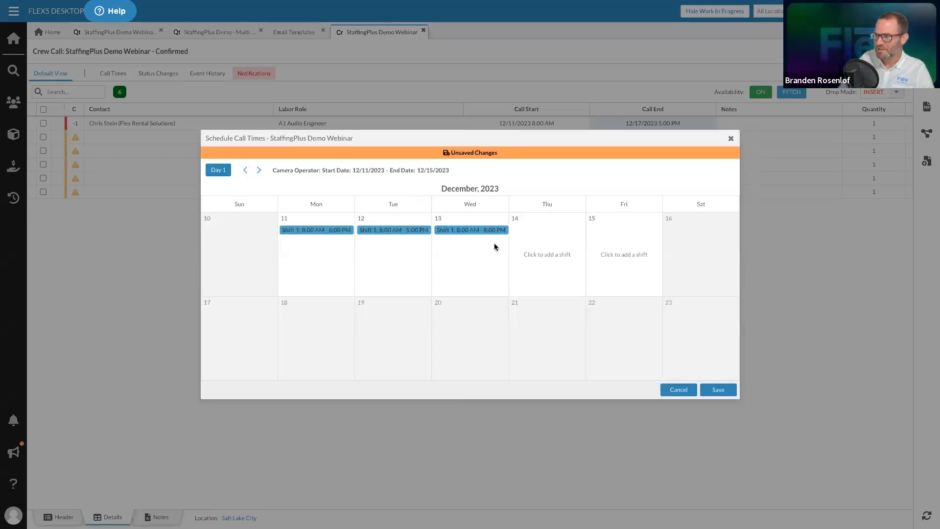
pyautogui.click(719, 390)
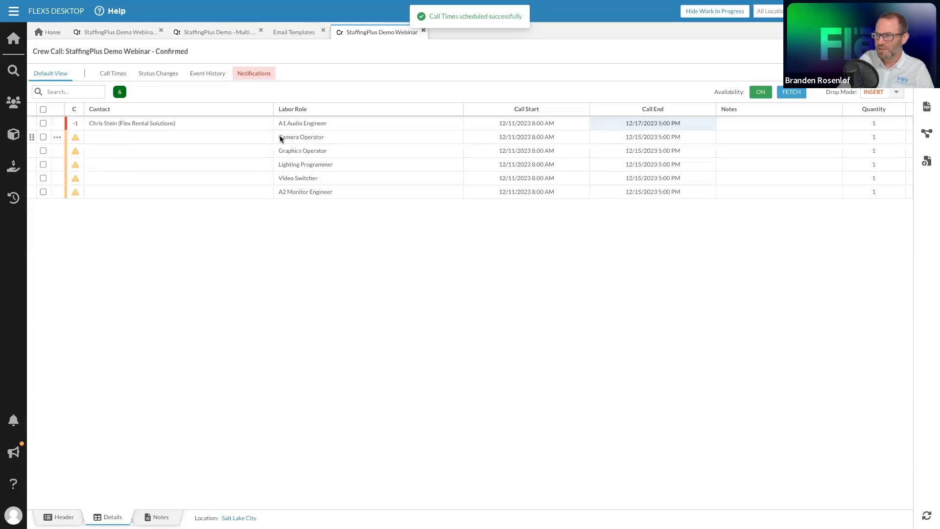
# Step: Review the Camera Operator's daily shifts in the Call Times view and return to the Default View
pyautogui.click(102, 75)
pyautogui.click(58, 116)
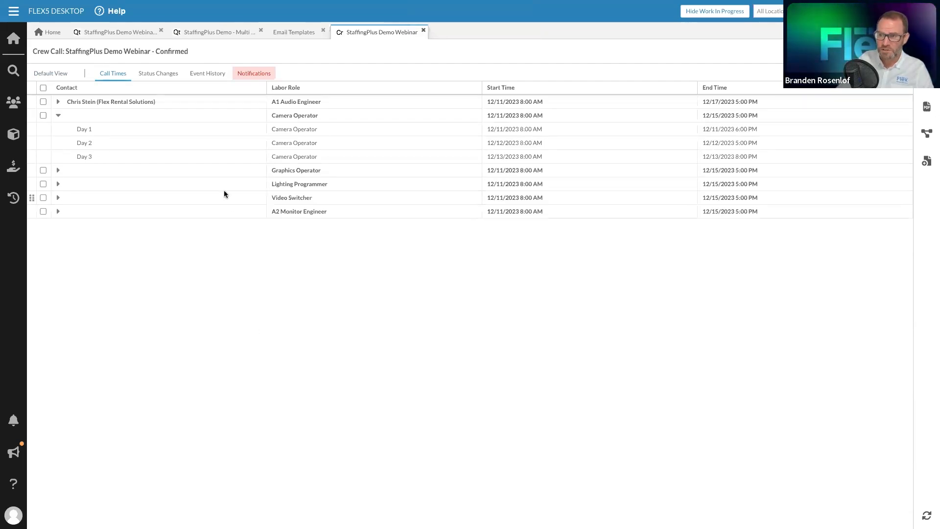
pyautogui.click(64, 74)
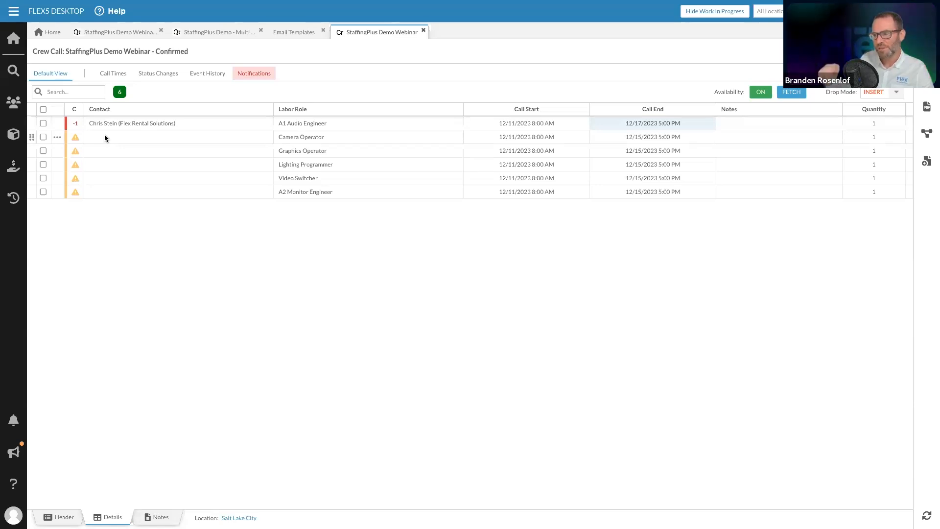
# Step: Examine the Call Time Details field in the Job Offer email template and close the template without changes
pyautogui.click(294, 32)
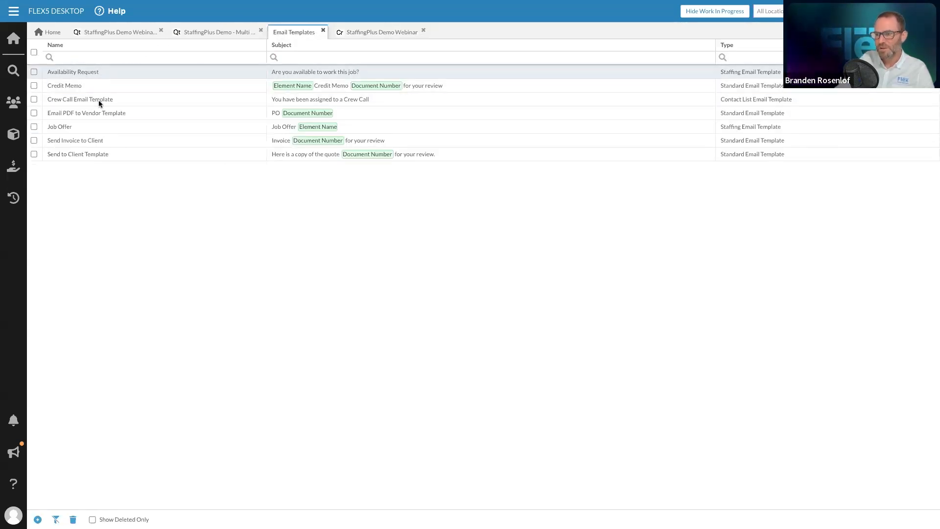
pyautogui.doubleClick(94, 133)
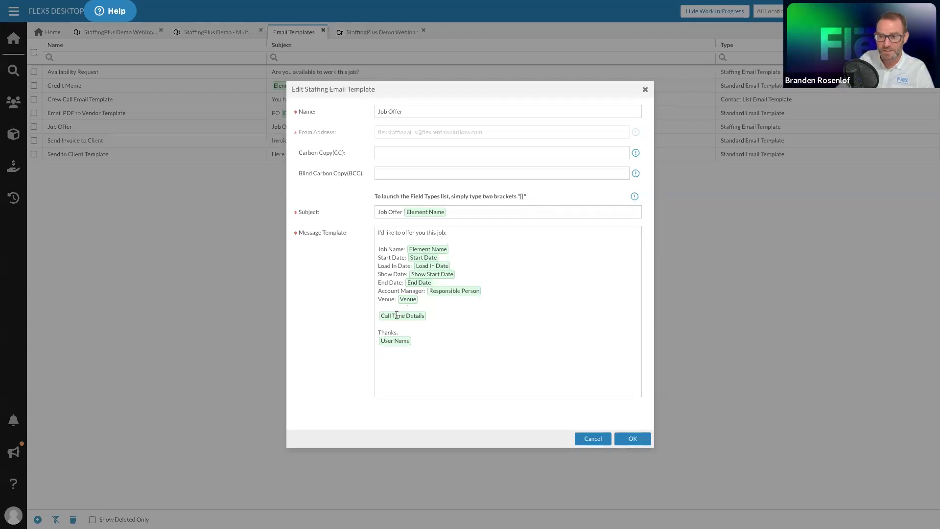
pyautogui.click(591, 438)
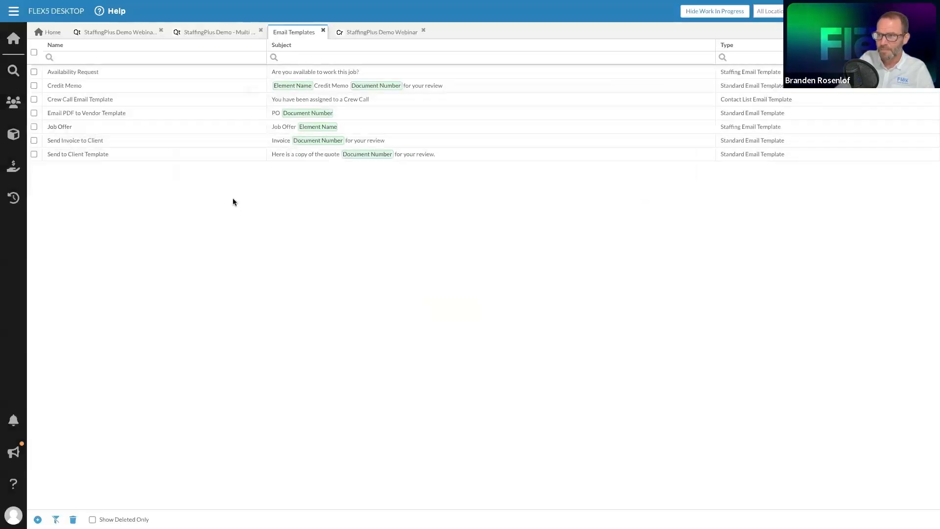
# Step: Return to the crew call and compare the daily call times of the A1 Audio Engineer and Camera Operator
pyautogui.click(379, 32)
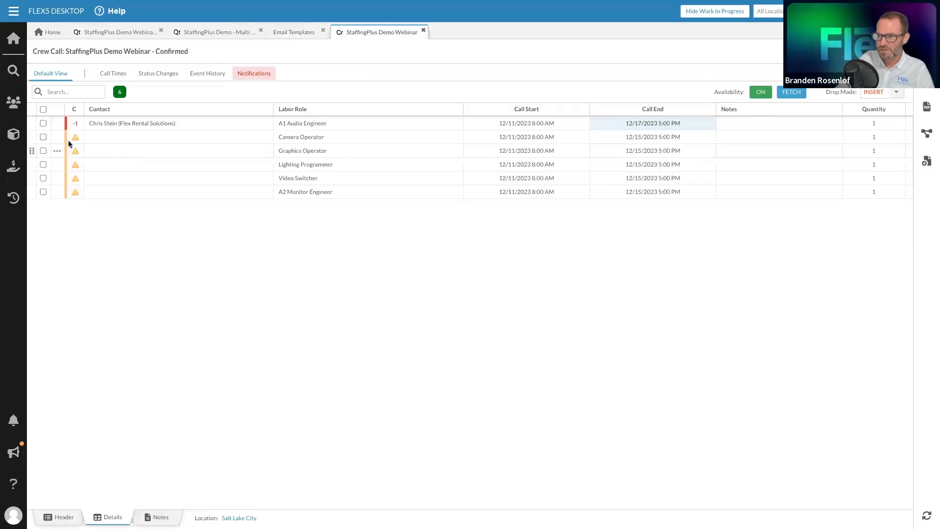
pyautogui.click(114, 73)
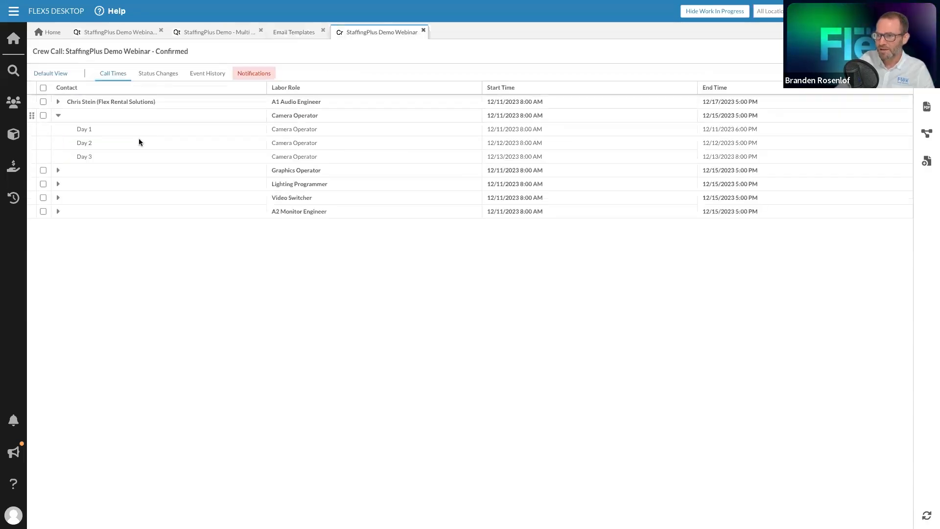
pyautogui.click(57, 102)
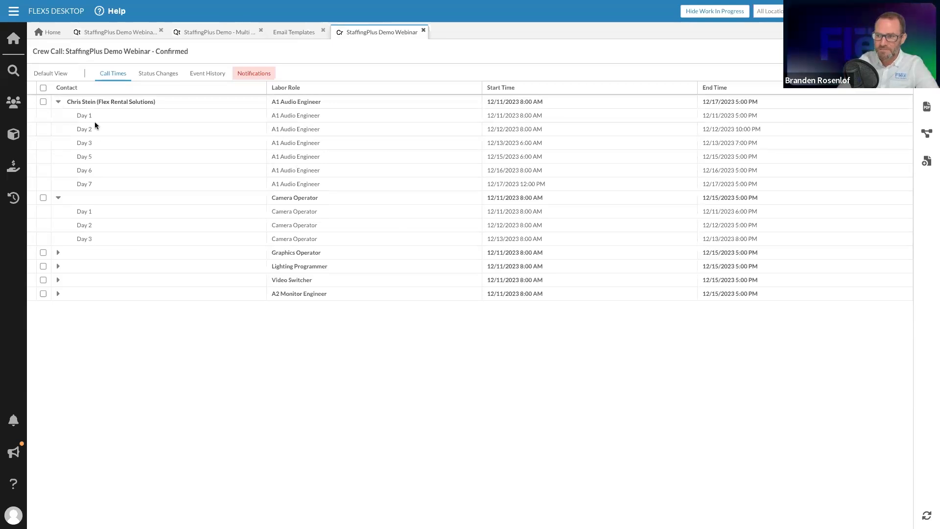
pyautogui.click(49, 73)
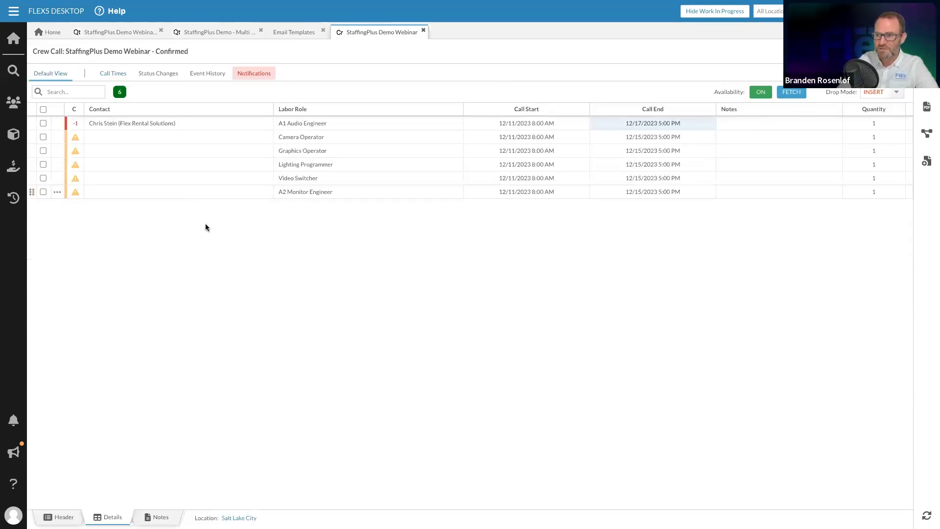
pyautogui.click(251, 272)
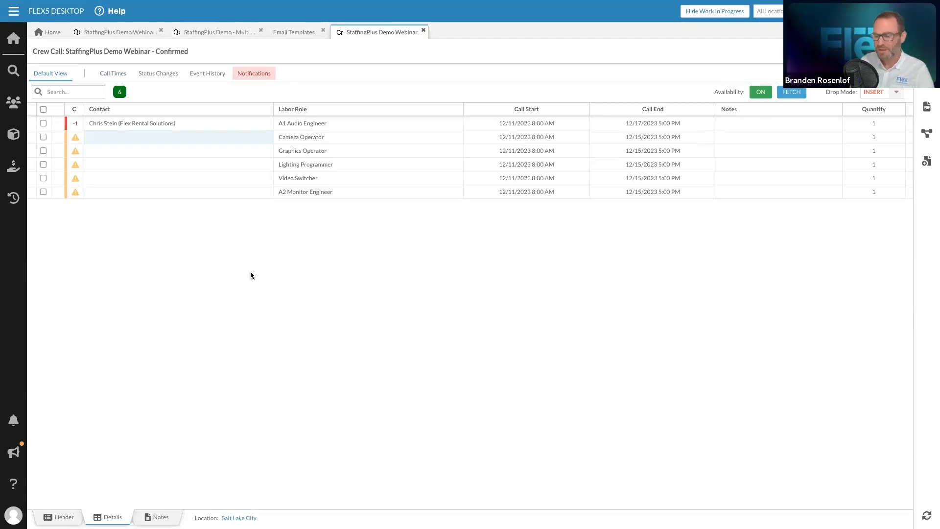
pyautogui.moveTo(83, 126)
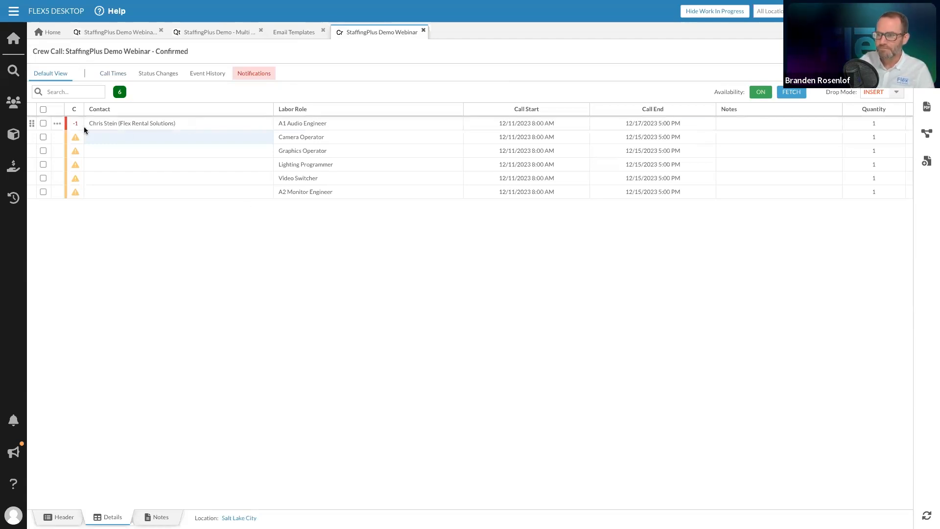
pyautogui.click(321, 273)
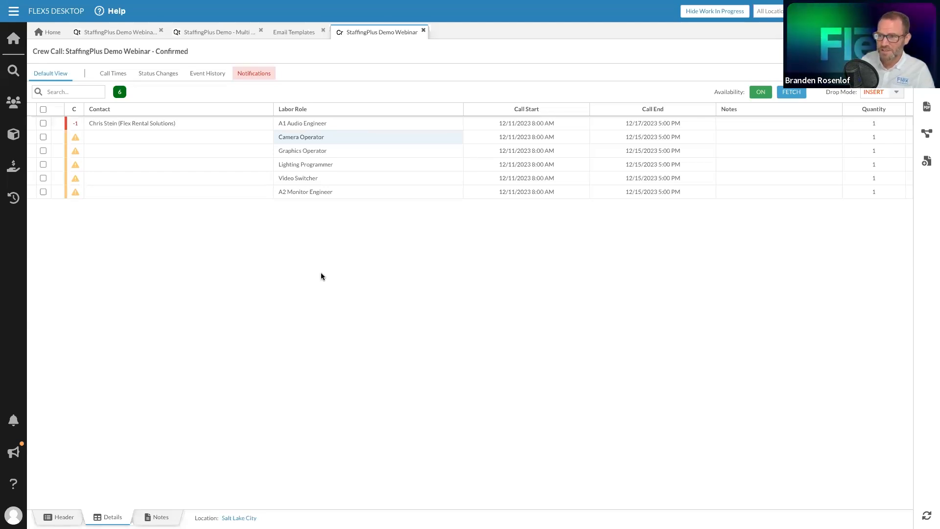
# Step: Compare the labor lines and call times on the StaffingPlus Demo Webinar quote with the roles on its crew call
pyautogui.click(128, 33)
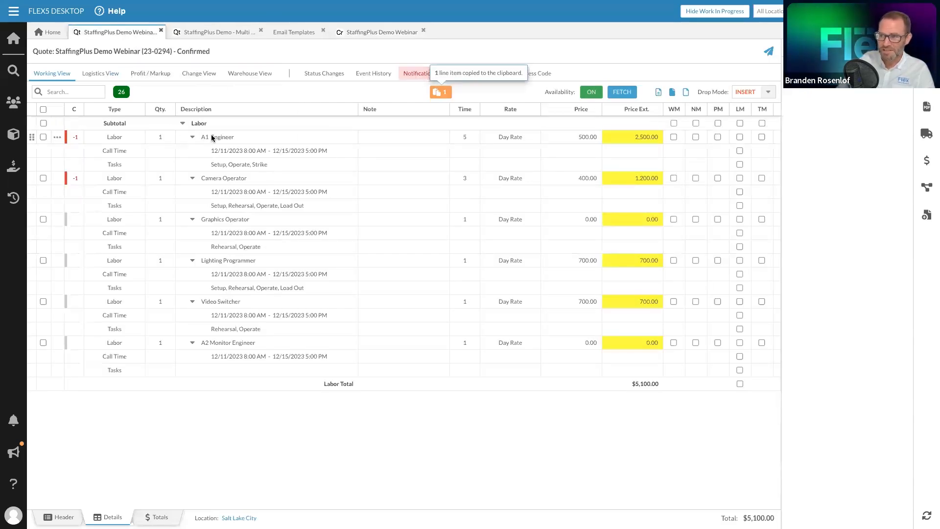
pyautogui.click(350, 33)
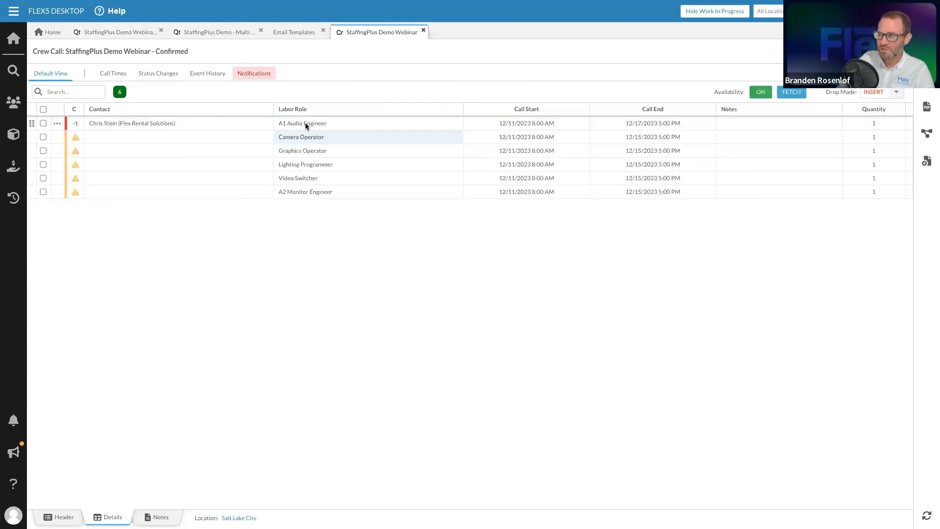
pyautogui.click(102, 33)
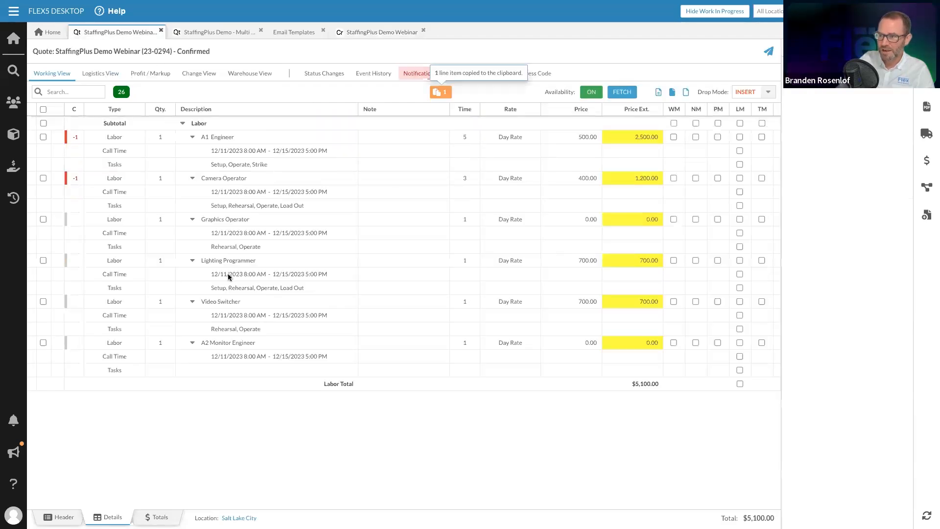
# Step: Examine the per-day labor subtotals and call times on the StaffingPlus Demo - Multi Subtotal quote
pyautogui.click(192, 33)
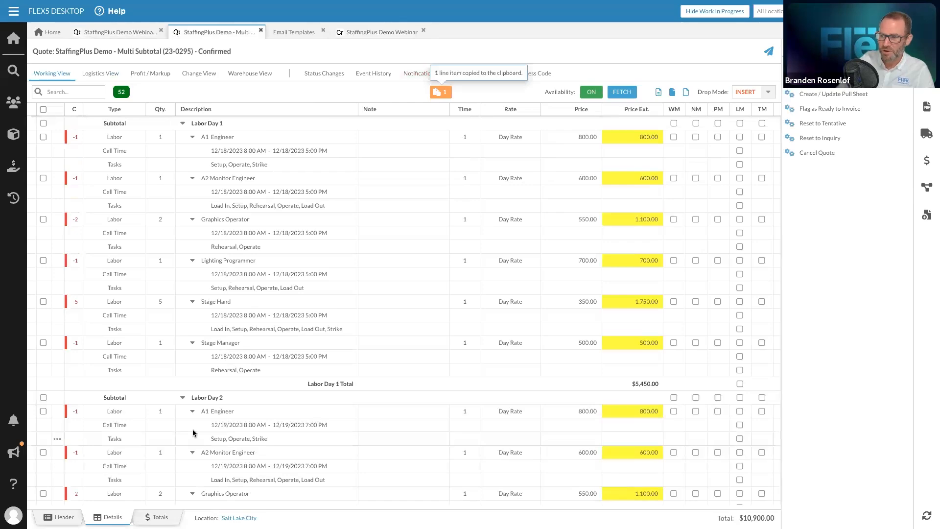
pyautogui.scroll(-3, 193, 384)
pyautogui.scroll(3, 192, 384)
pyautogui.scroll(-3, 193, 387)
pyautogui.scroll(3, 194, 387)
# Step: Review the candidates' bill rates in Staffing Assistant Plus for the StaffingPlus Demo Webinar quote's A1 Engineer line and cancel without selecting anyone
pyautogui.click(138, 34)
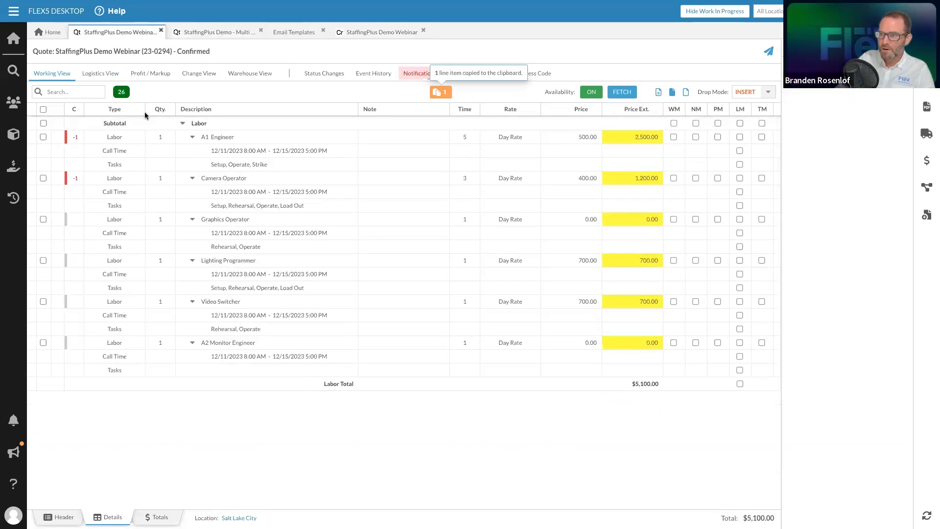
pyautogui.rightClick(58, 139)
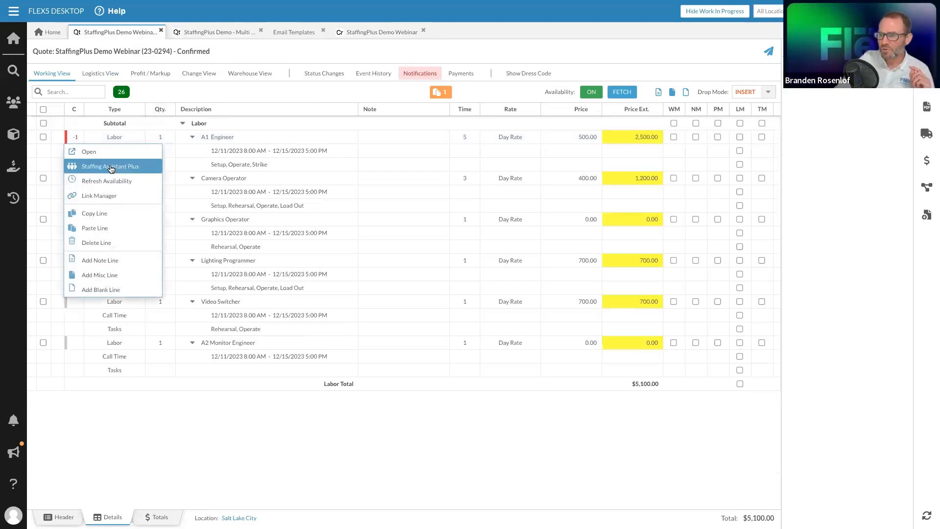
pyautogui.click(116, 165)
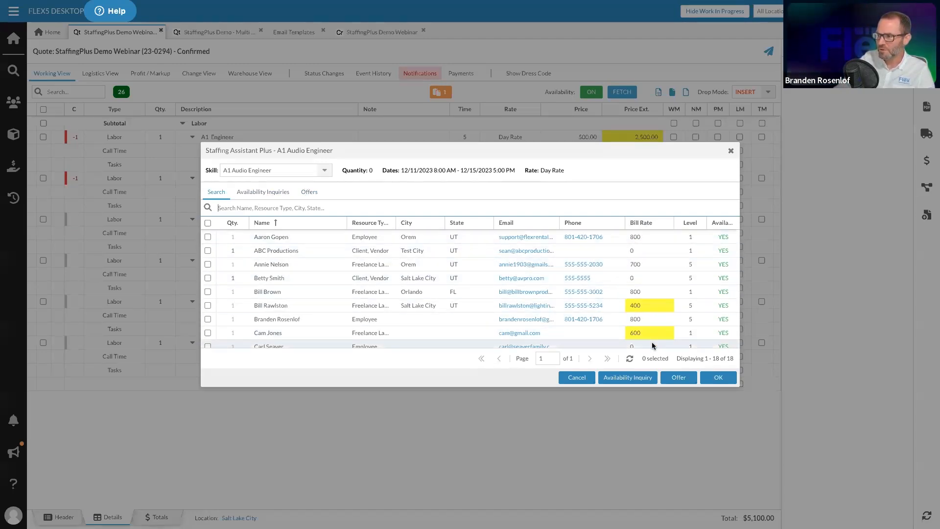
pyautogui.scroll(-1, 653, 309)
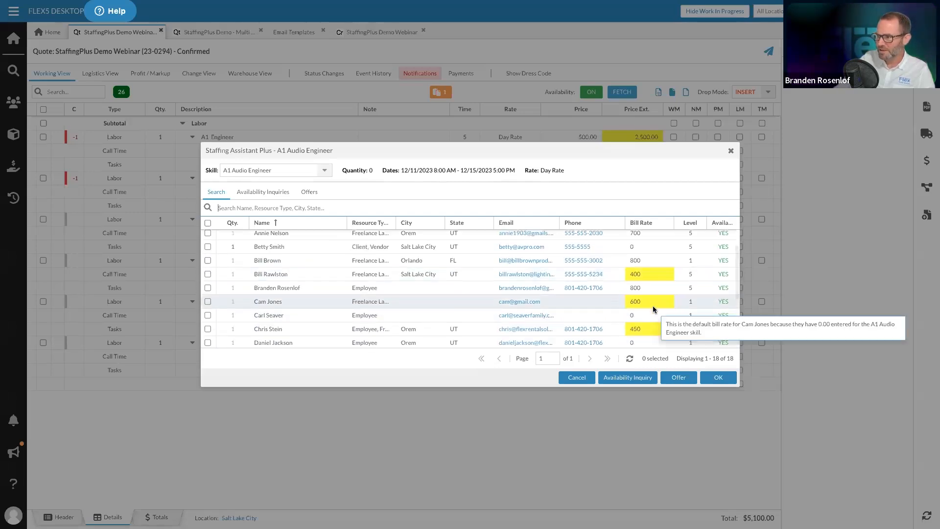
pyautogui.scroll(-1, 653, 309)
pyautogui.scroll(2, 653, 309)
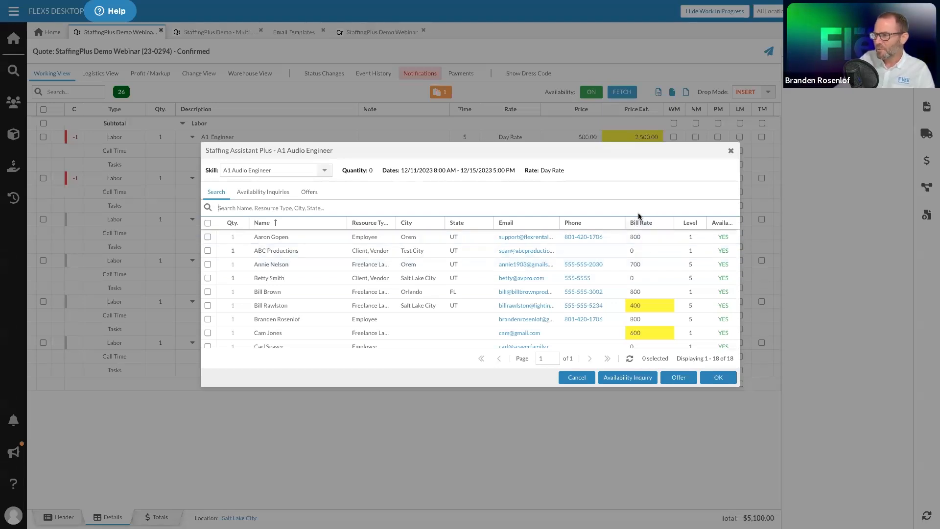
pyautogui.moveTo(640, 307)
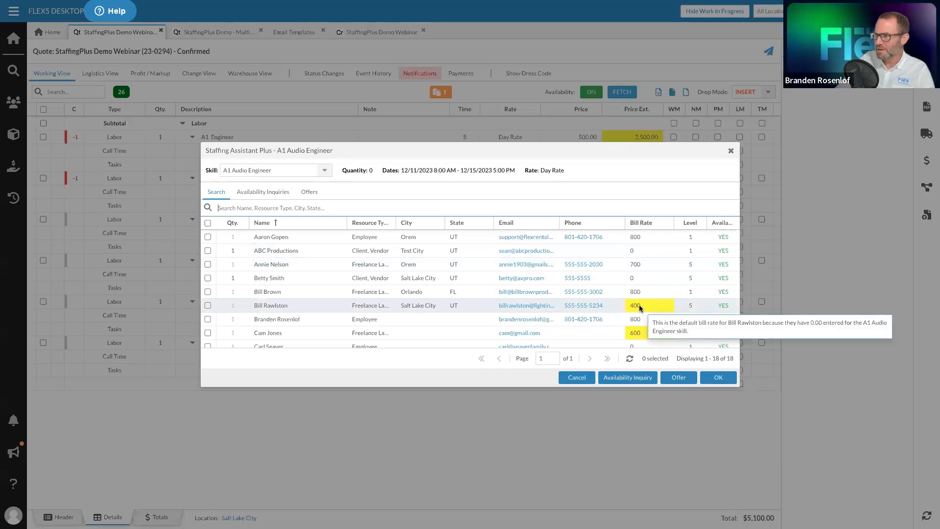
pyautogui.click(577, 377)
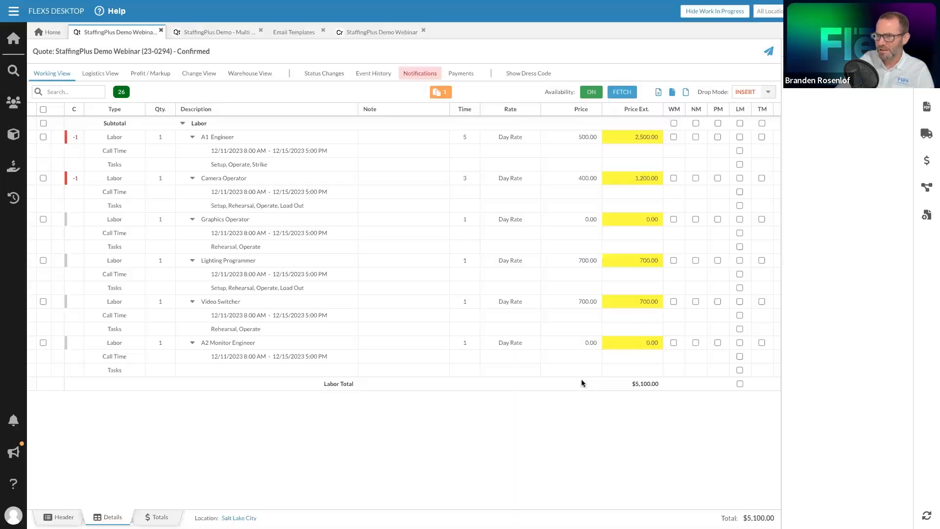
# Step: Find the Senior Learning Specialist's record among the employee contacts and review the enabled skills and levels
pyautogui.click(13, 102)
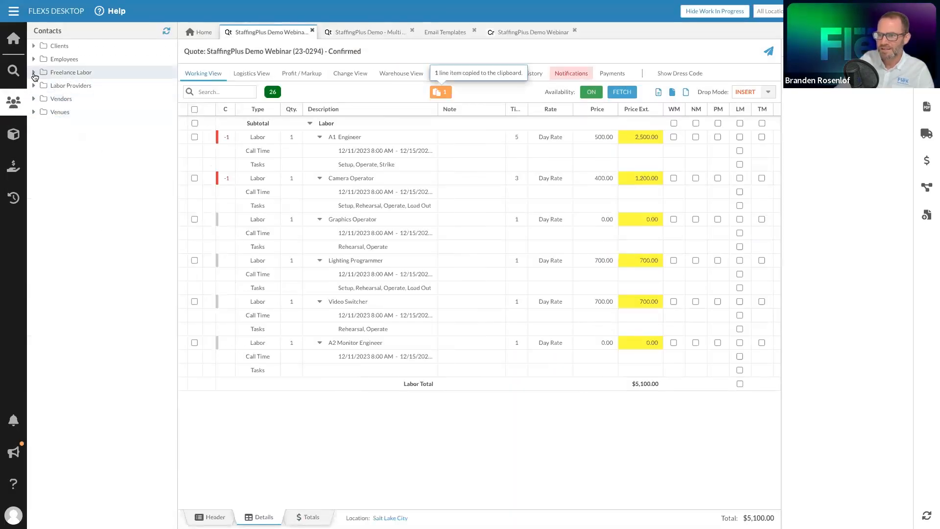
pyautogui.click(33, 59)
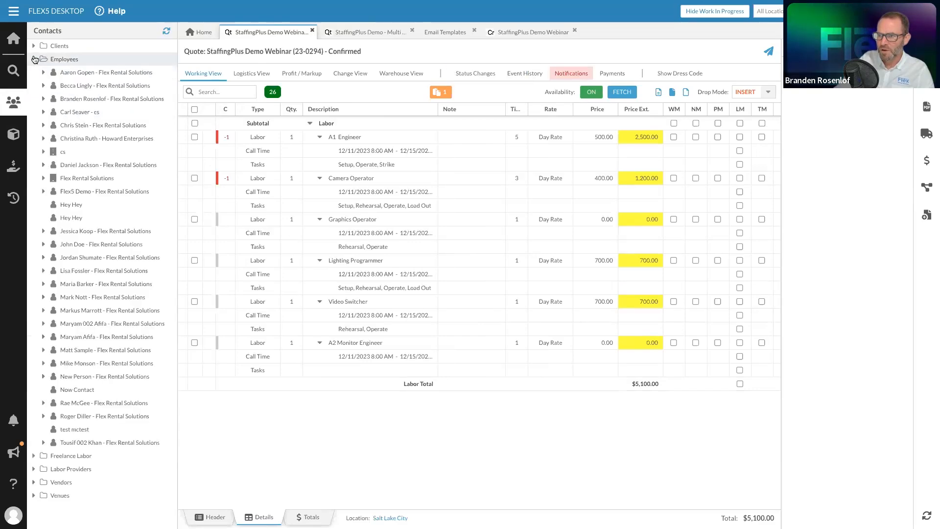
pyautogui.doubleClick(82, 100)
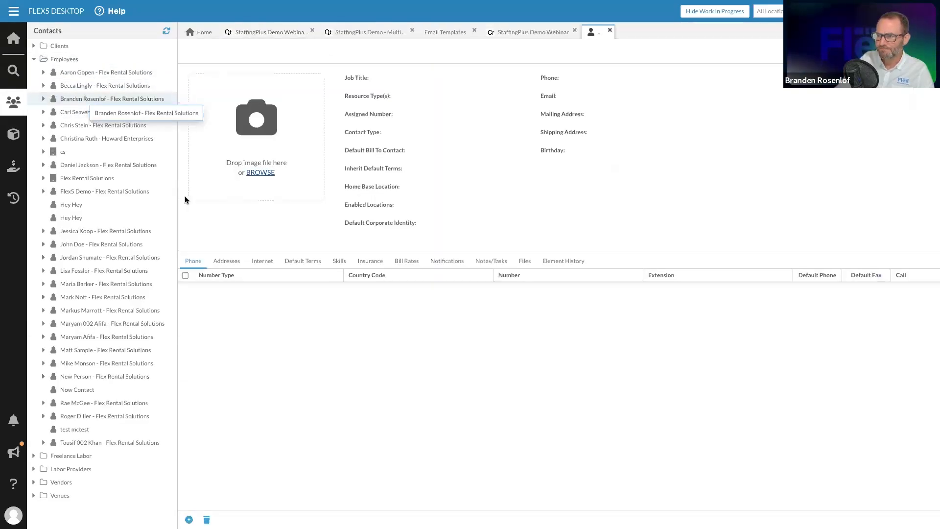
pyautogui.click(339, 262)
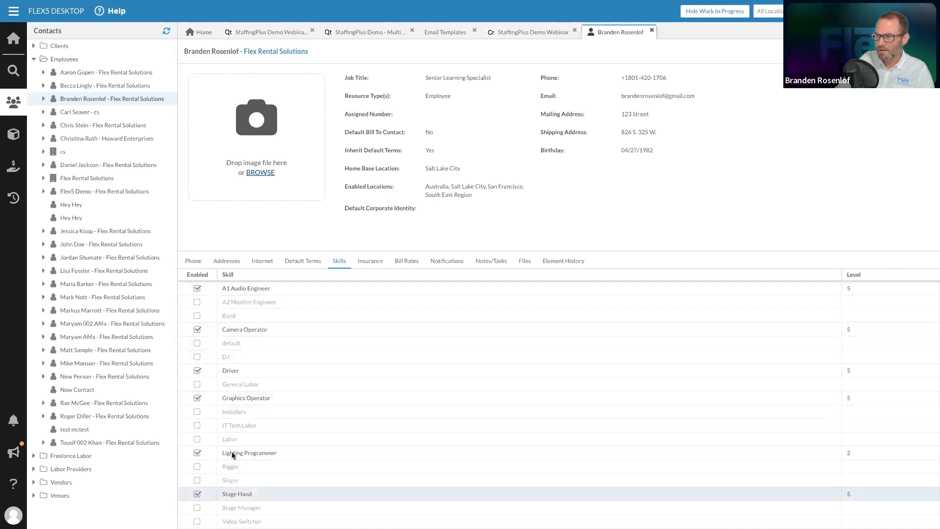
# Step: Compare the employee's default bill rates with those for the A1 Audio Engineer and Camera Operator skills
pyautogui.click(411, 266)
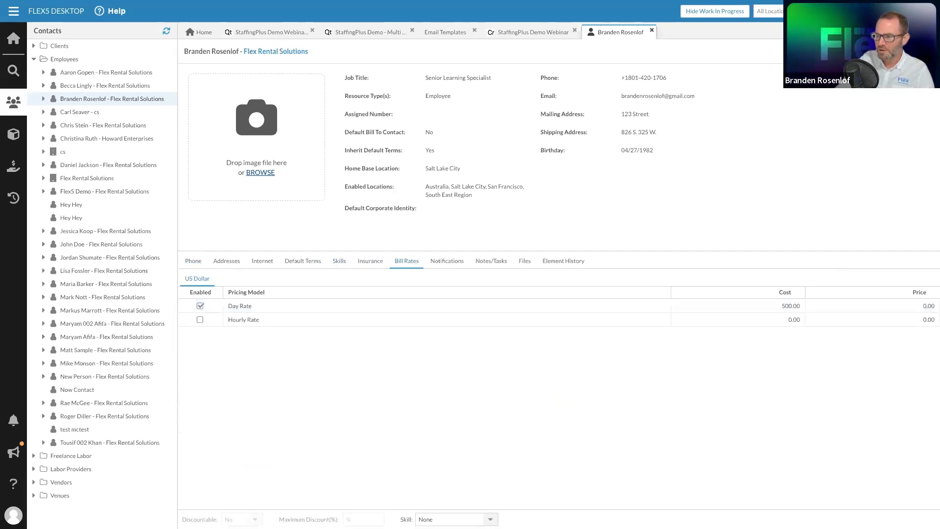
pyautogui.click(470, 520)
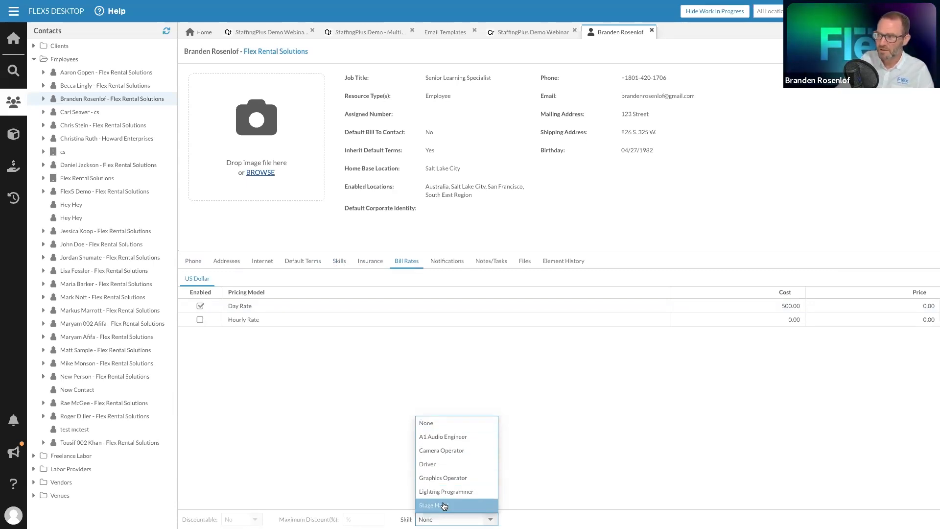
pyautogui.click(609, 373)
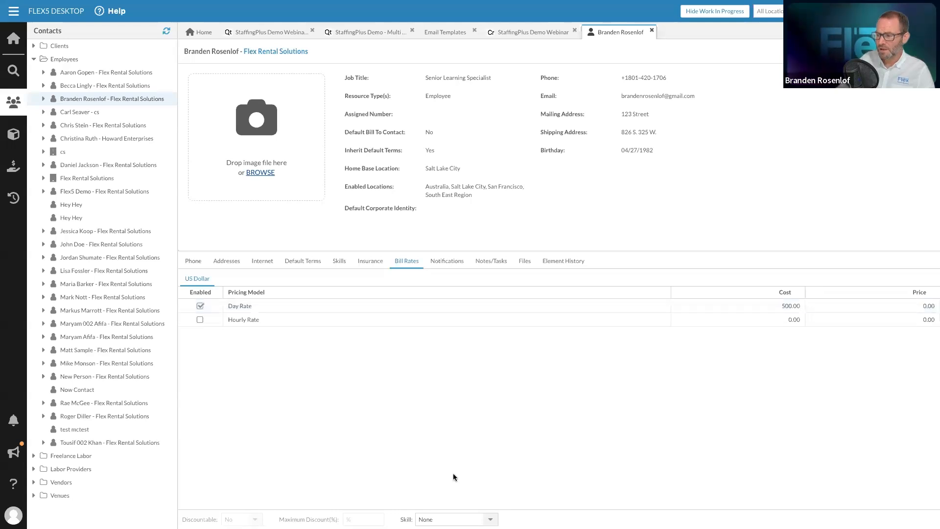
pyautogui.click(456, 519)
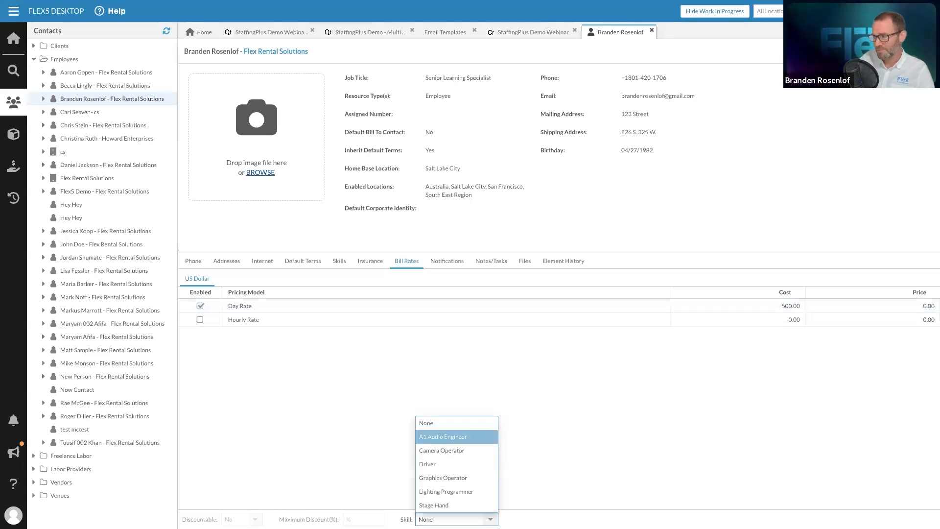
pyautogui.click(459, 438)
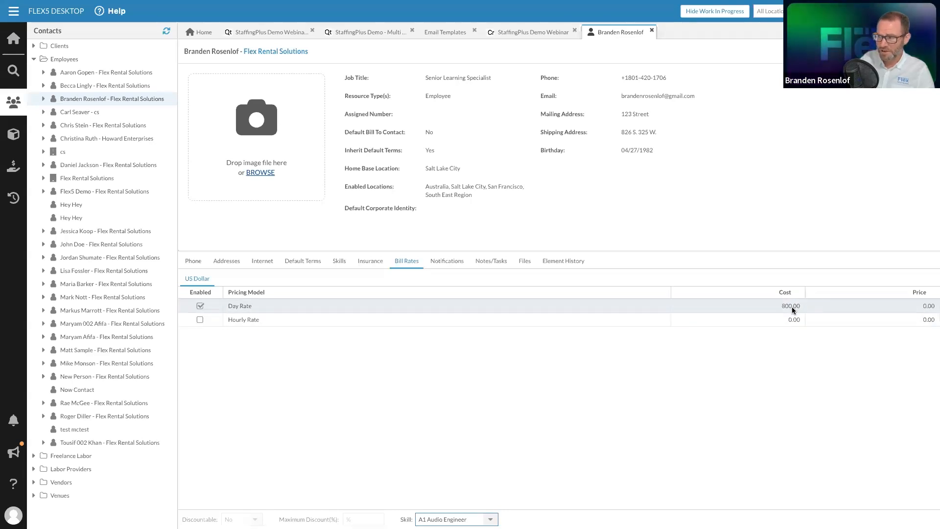
pyautogui.click(490, 519)
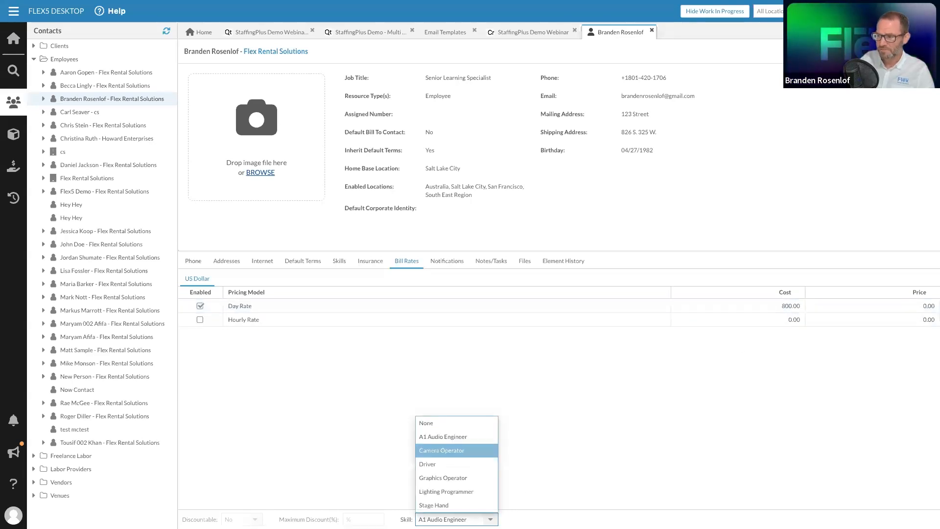
pyautogui.click(472, 451)
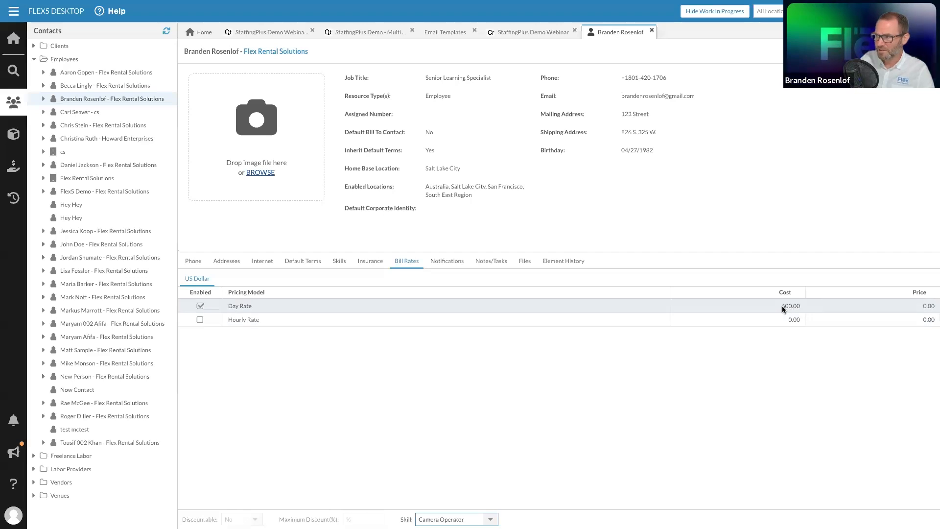
pyautogui.click(471, 519)
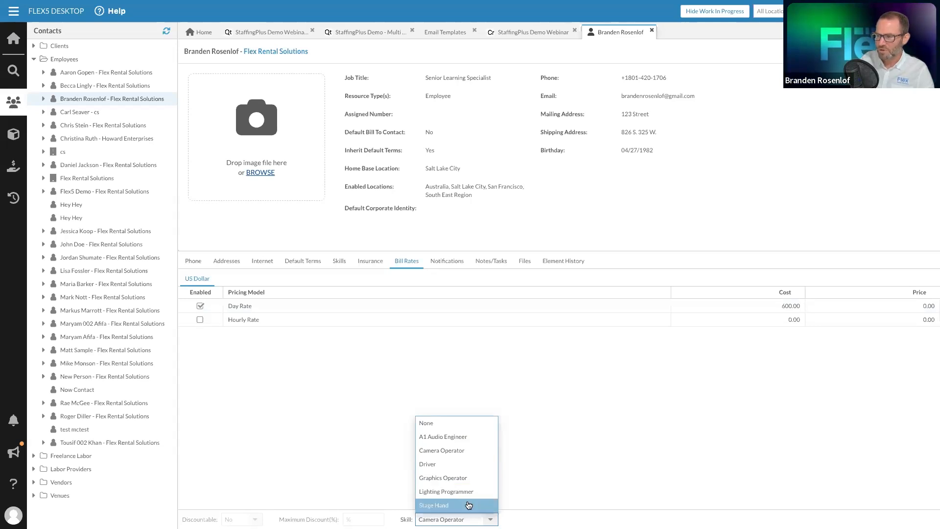
pyautogui.click(611, 411)
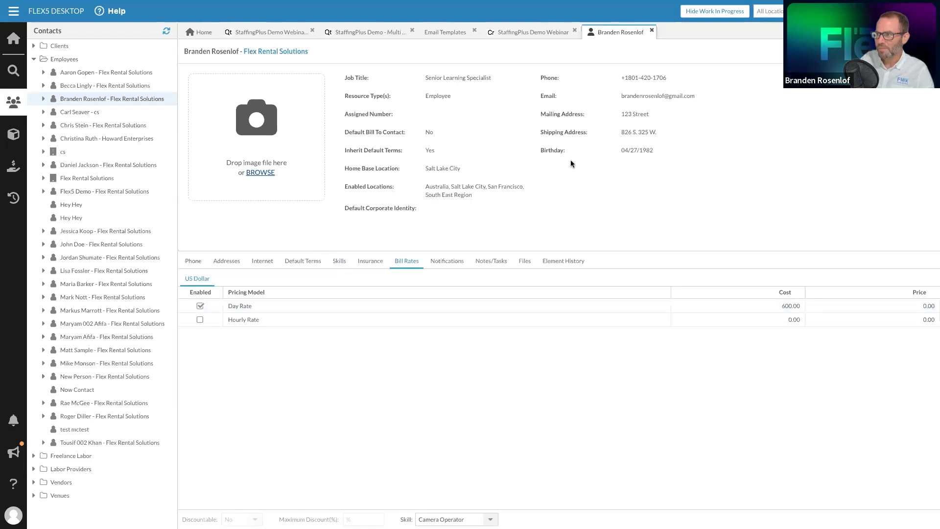
# Step: Check the employee's bill rate against the highlighted default rates in Staffing Assistant Plus for the quote's A1 Engineer line, and cancel
pyautogui.click(271, 32)
pyautogui.rightClick(206, 137)
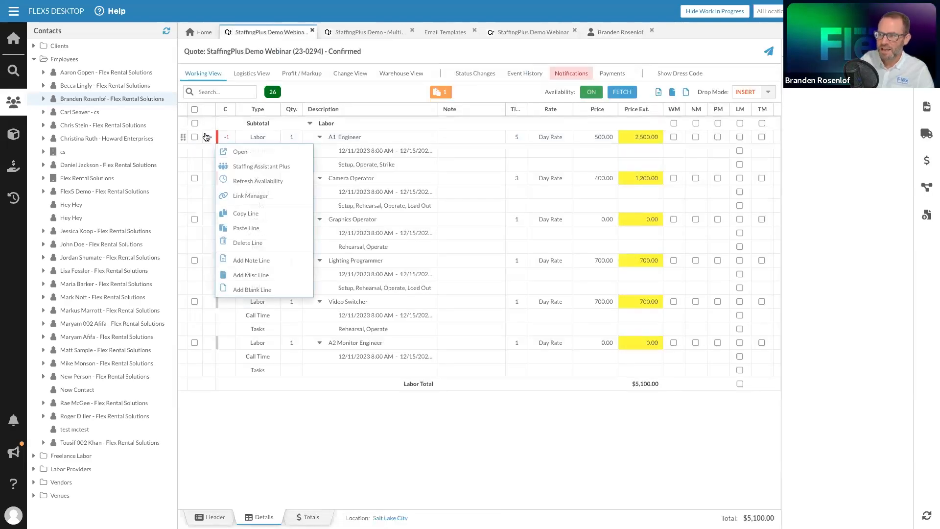
pyautogui.click(265, 167)
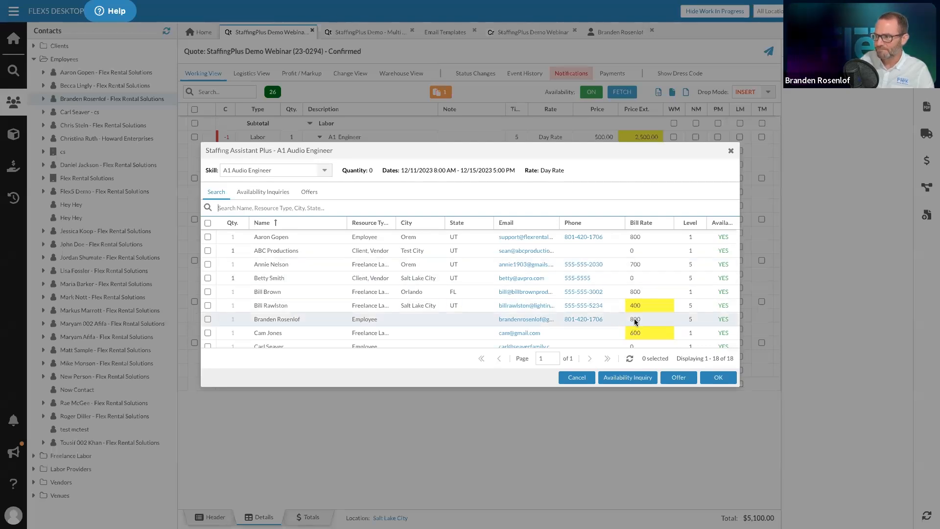
pyautogui.moveTo(645, 304)
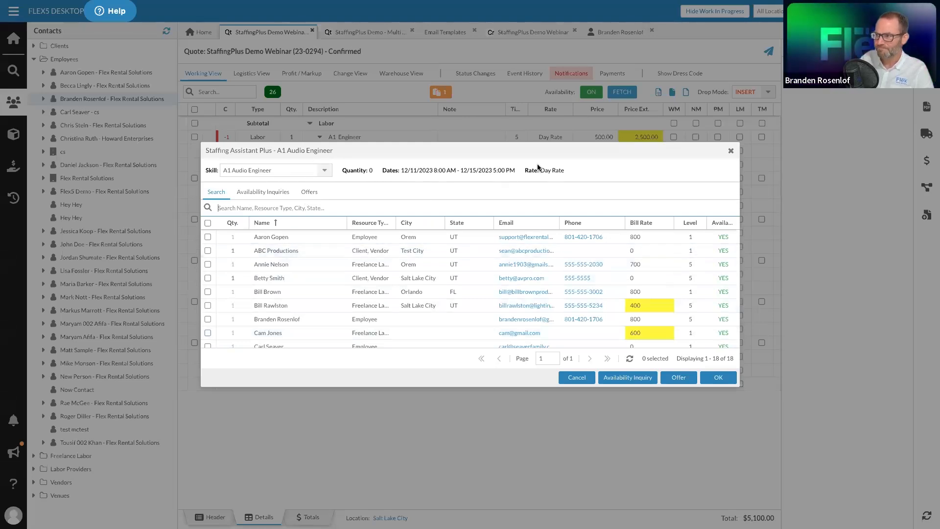
pyautogui.click(577, 377)
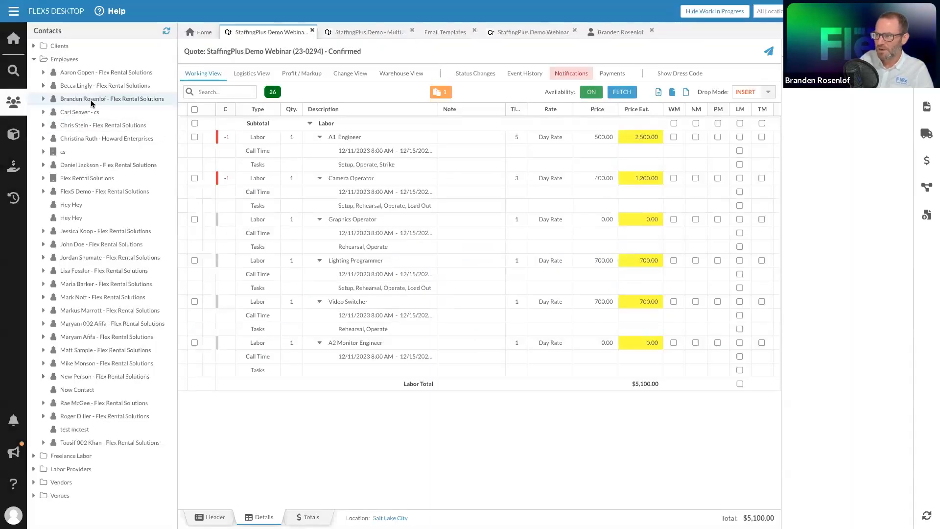
# Step: Review the employee's default bill rates with the skill filter set to None, and close the contact record
pyautogui.doubleClick(91, 100)
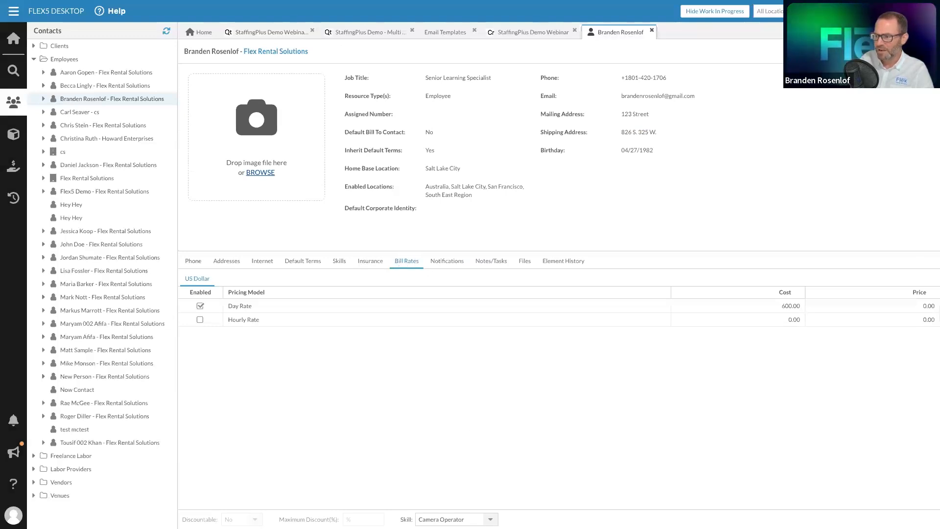
pyautogui.click(458, 519)
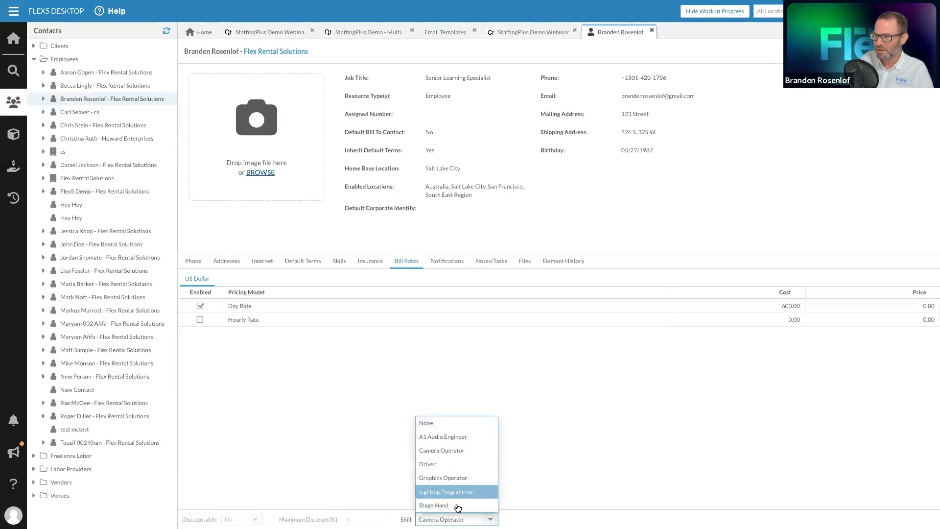
pyautogui.click(451, 424)
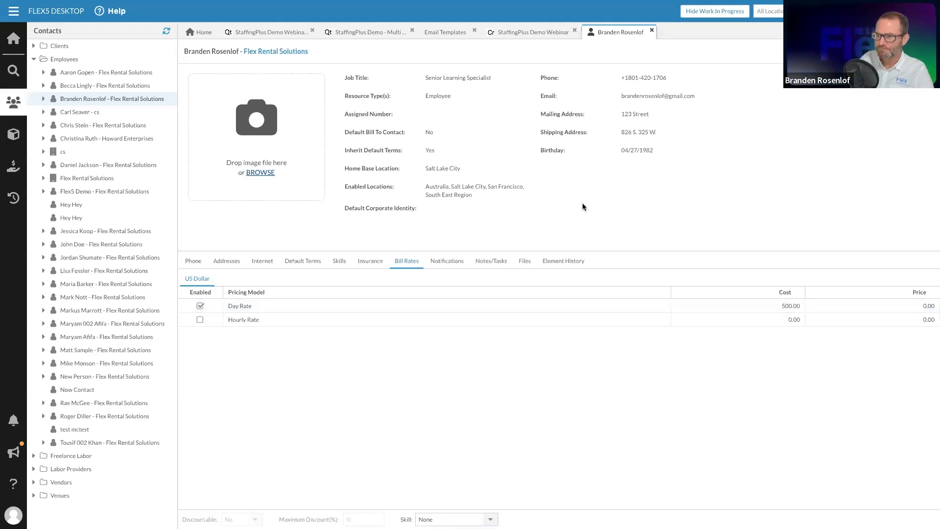
pyautogui.click(652, 30)
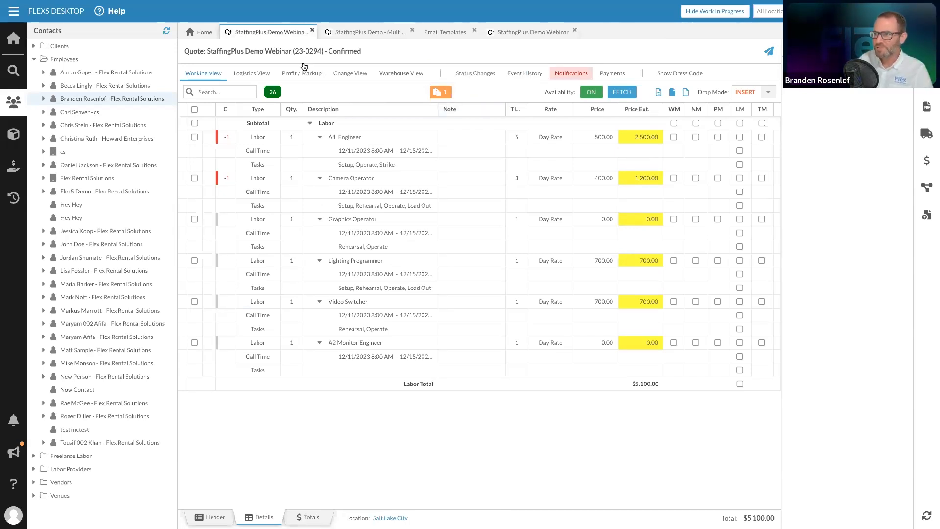
# Step: Assign Flex Rental Solutions employees to the Camera Operator and Graphics Operator roles on the StaffingPlus Demo Webinar crew call
pyautogui.click(530, 33)
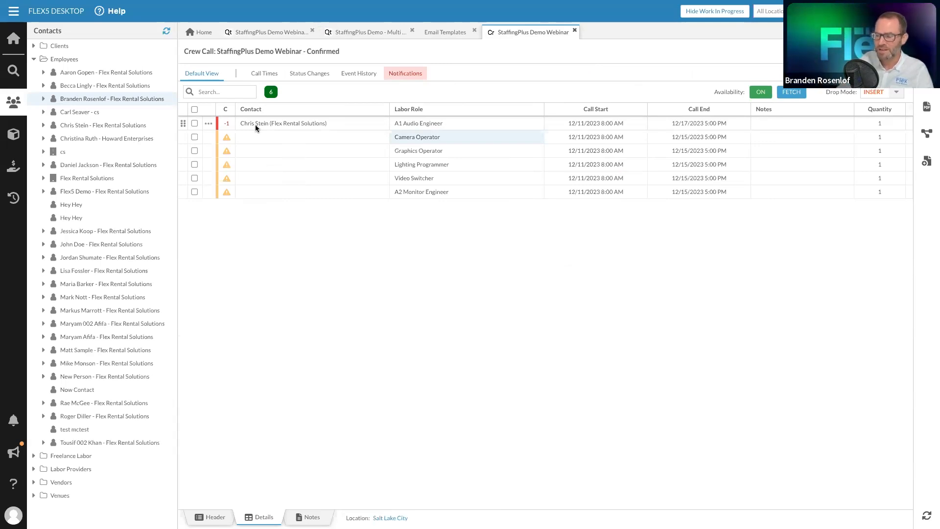
pyautogui.click(268, 137)
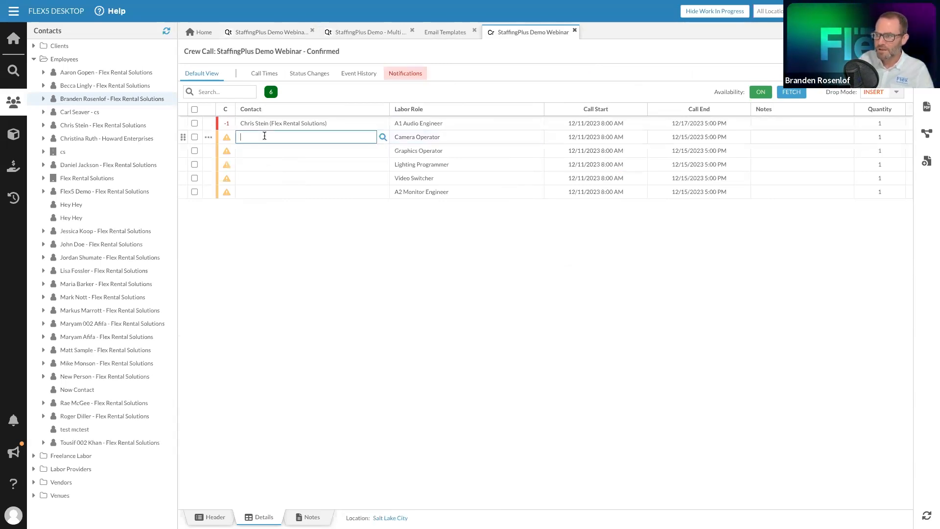
pyautogui.write('jor')
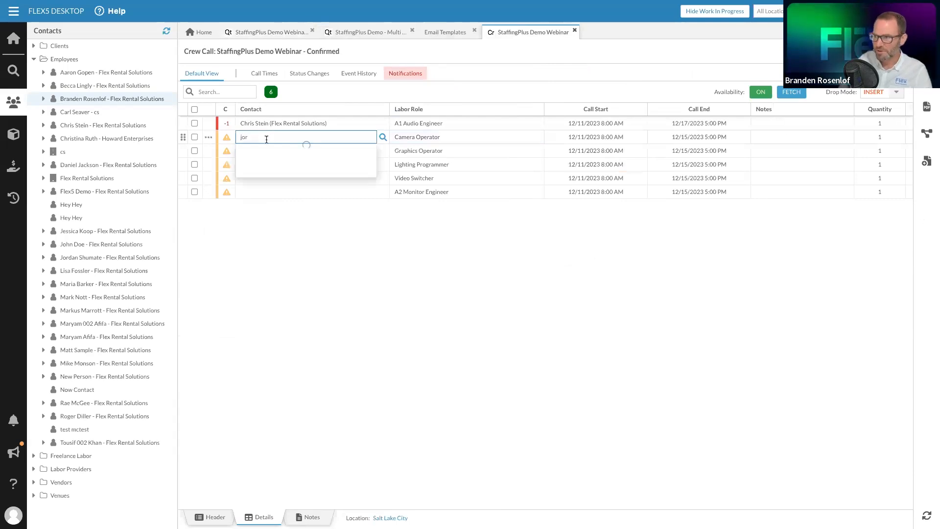
pyautogui.click(268, 154)
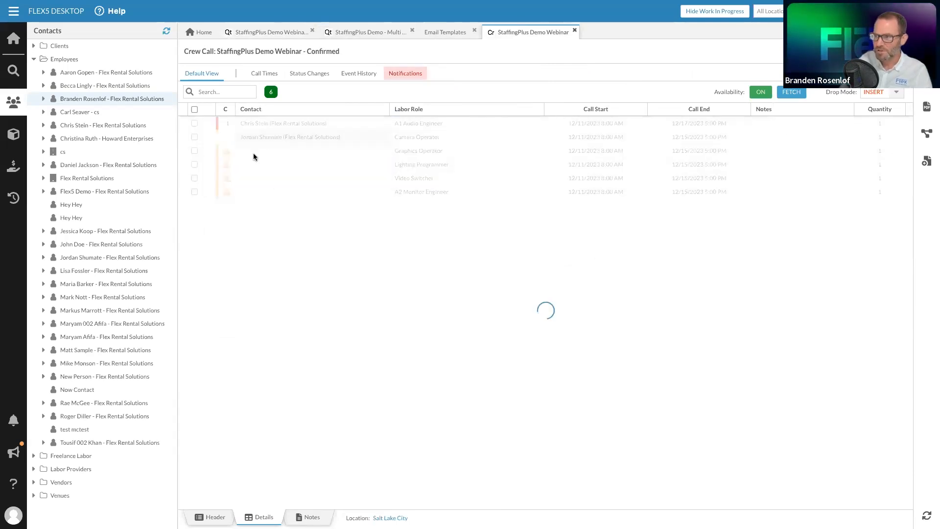
pyautogui.click(266, 151)
pyautogui.write('bran')
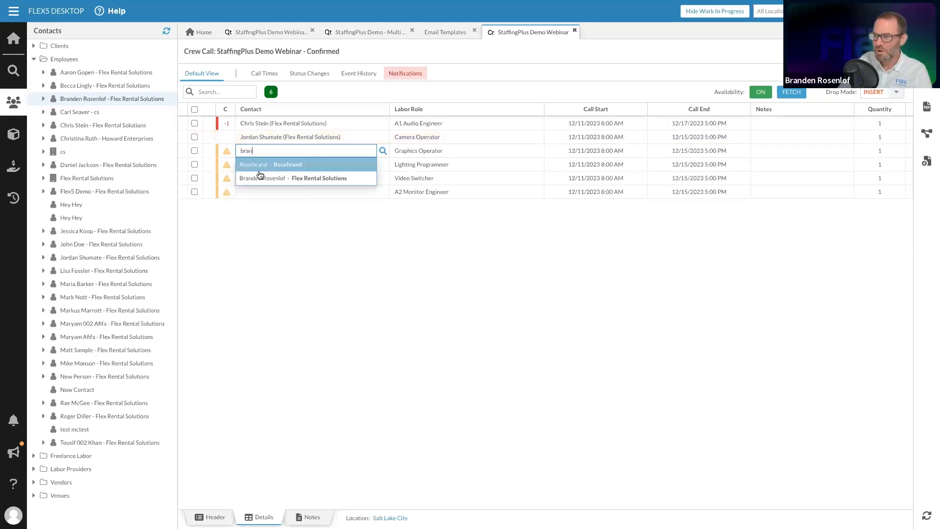
pyautogui.click(259, 180)
# Step: Assign Flex Rental Solutions employees to the Lighting Programmer, Video Switcher and A2 Monitor Engineer roles on the crew call
pyautogui.click(264, 166)
pyautogui.write('lisa')
pyautogui.click(276, 191)
pyautogui.click(266, 181)
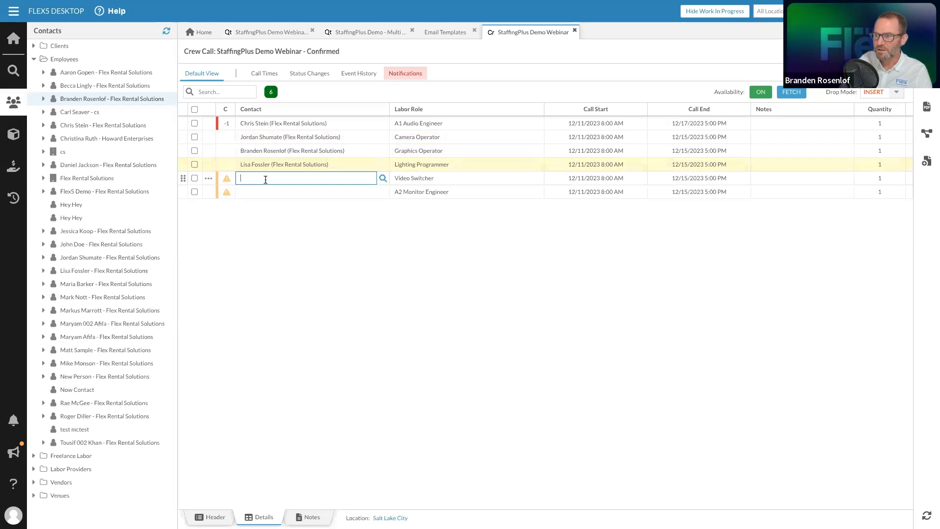
pyautogui.write('rae')
pyautogui.click(268, 192)
pyautogui.click(269, 195)
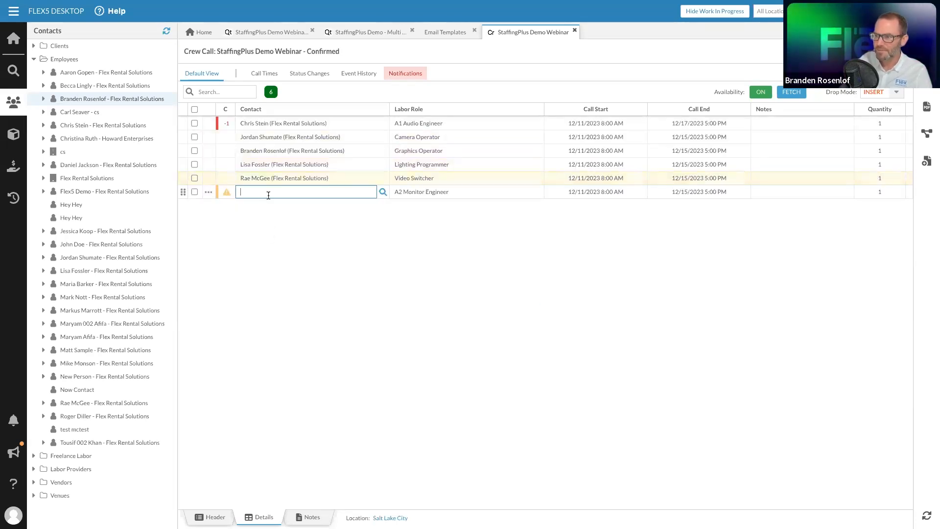
pyautogui.write('rog')
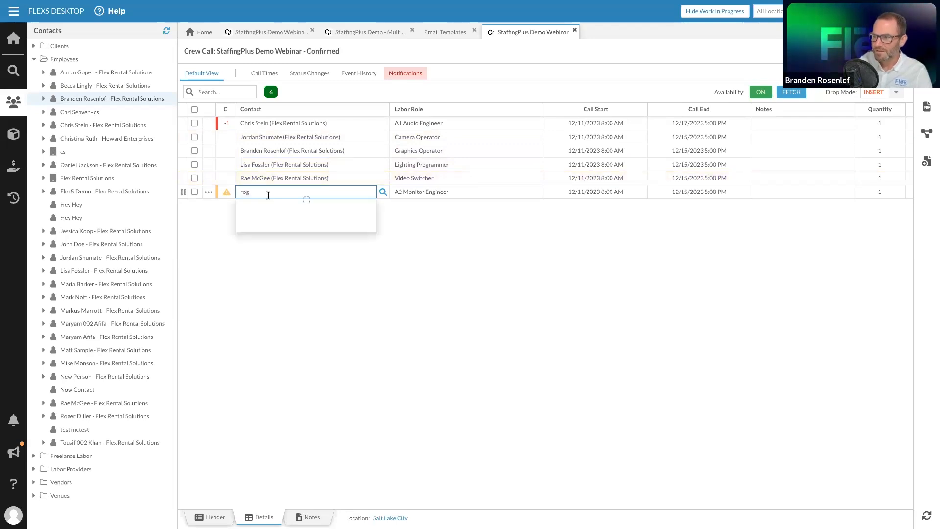
pyautogui.click(267, 246)
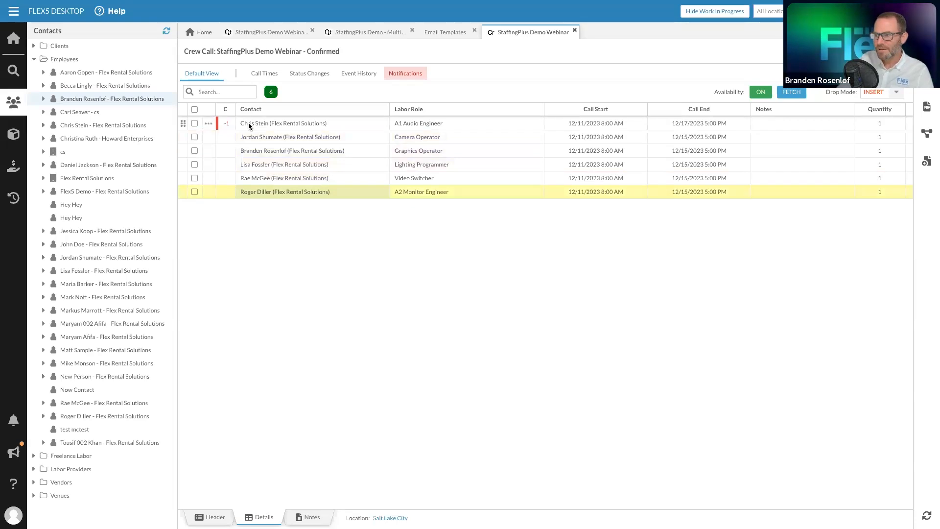
# Step: Review the New Child Labor PO form for the crew call with its empty vendor field, and cancel it
pyautogui.click(208, 137)
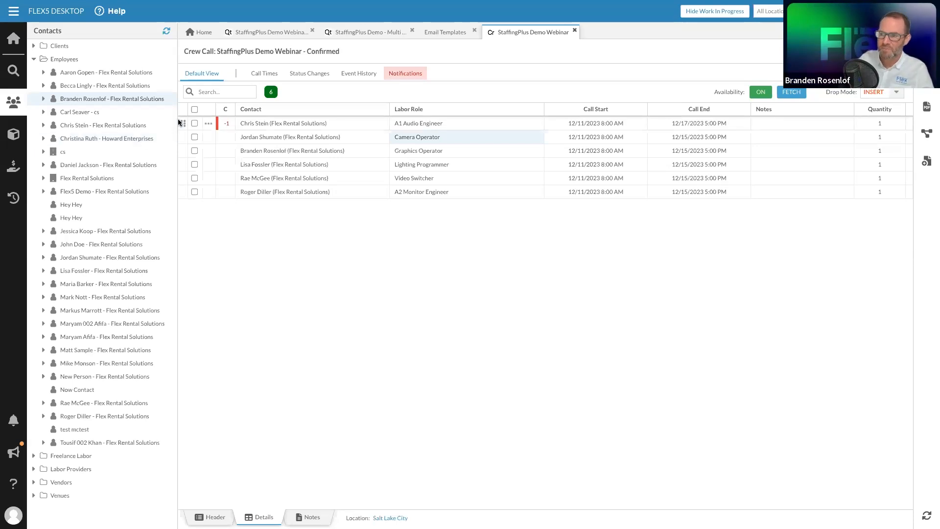
pyautogui.click(924, 163)
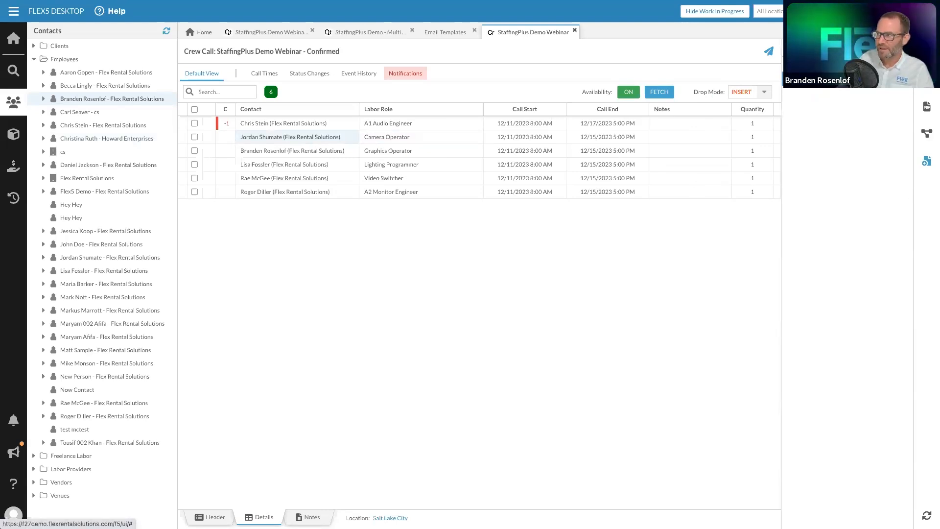
pyautogui.click(828, 78)
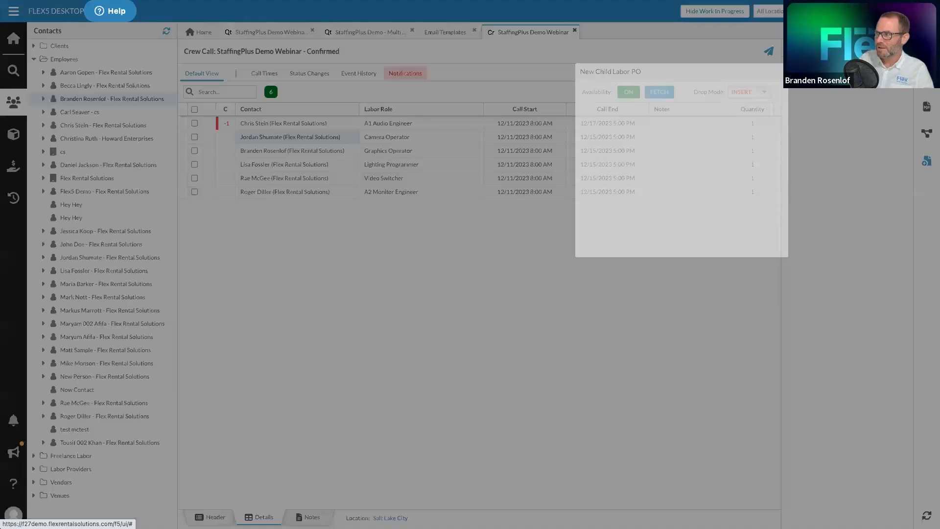
pyautogui.click(431, 239)
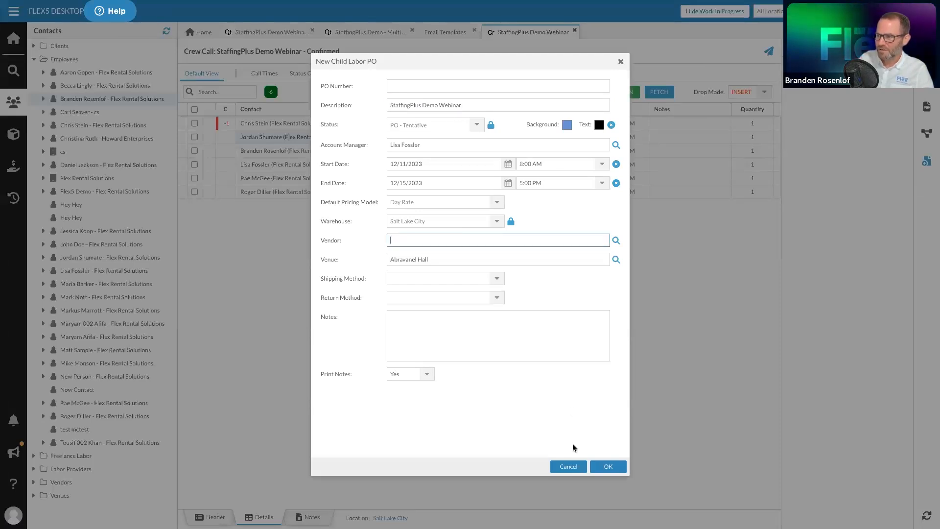
pyautogui.click(574, 466)
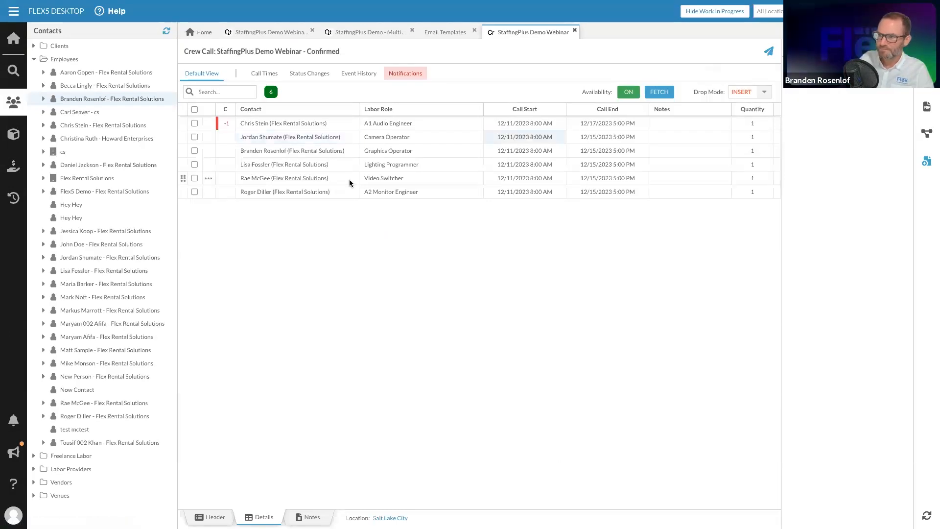
# Step: Review the Create Labor PO form for the A1 Audio Engineer line with its prefilled vendor, and cancel it
pyautogui.click(209, 125)
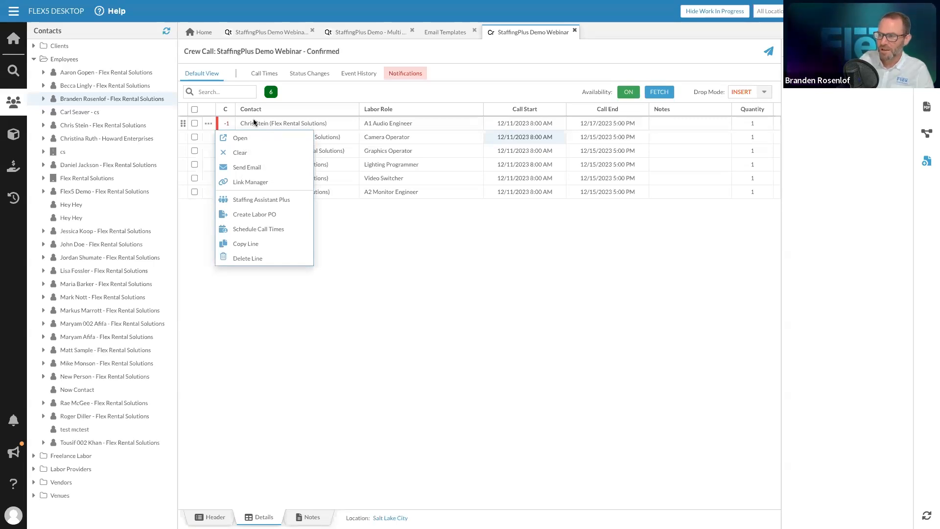
pyautogui.click(251, 216)
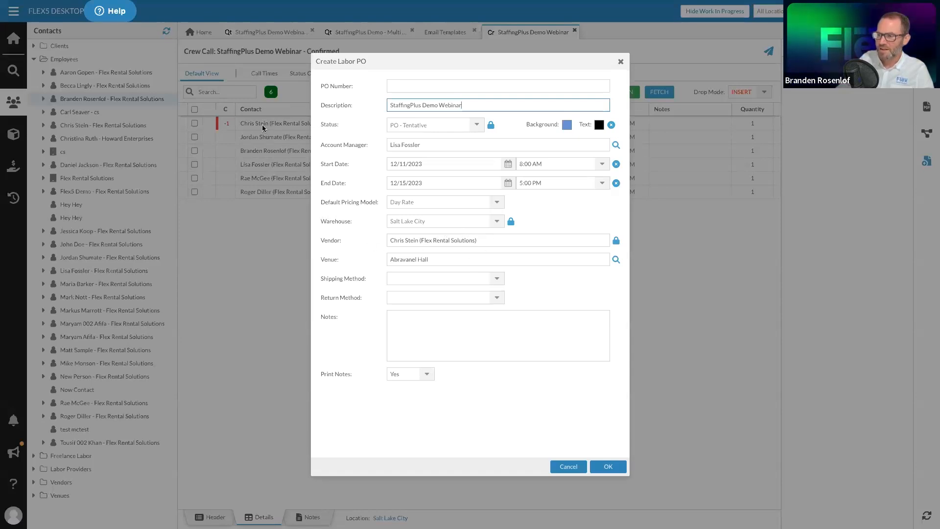
pyautogui.click(574, 462)
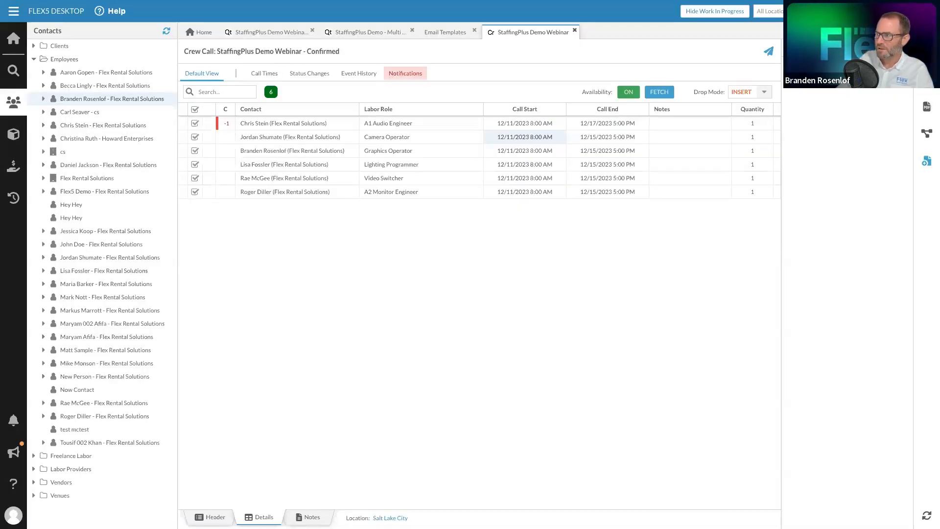
# Step: Bulk create Labor PO's for all selected crew call lines, keeping the prefilled details
pyautogui.click(927, 160)
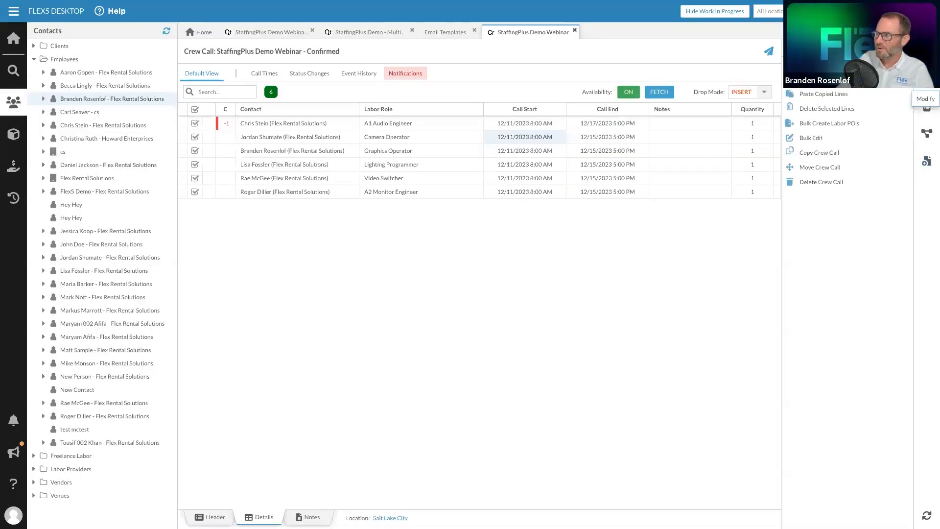
pyautogui.click(845, 124)
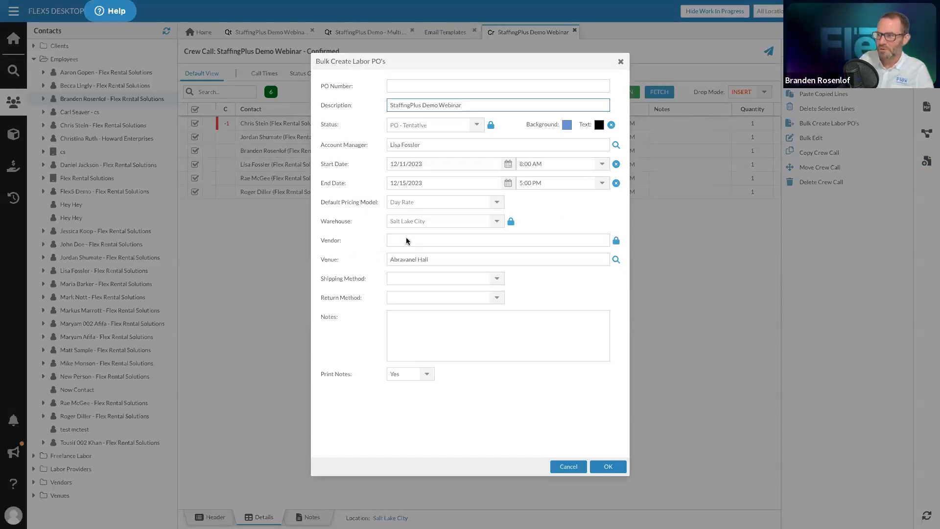
pyautogui.click(616, 470)
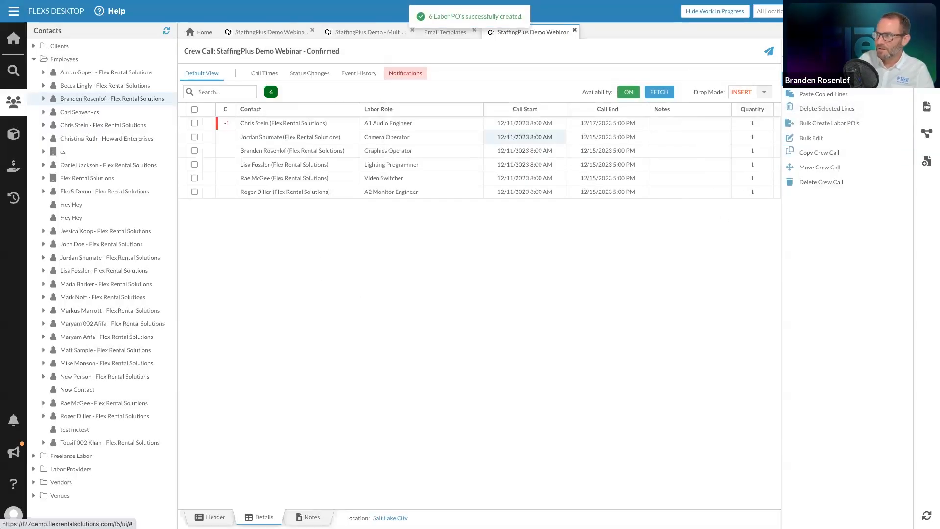
# Step: Review the header and line details of the first Labor PO linked to the crew call, and close it
pyautogui.click(928, 133)
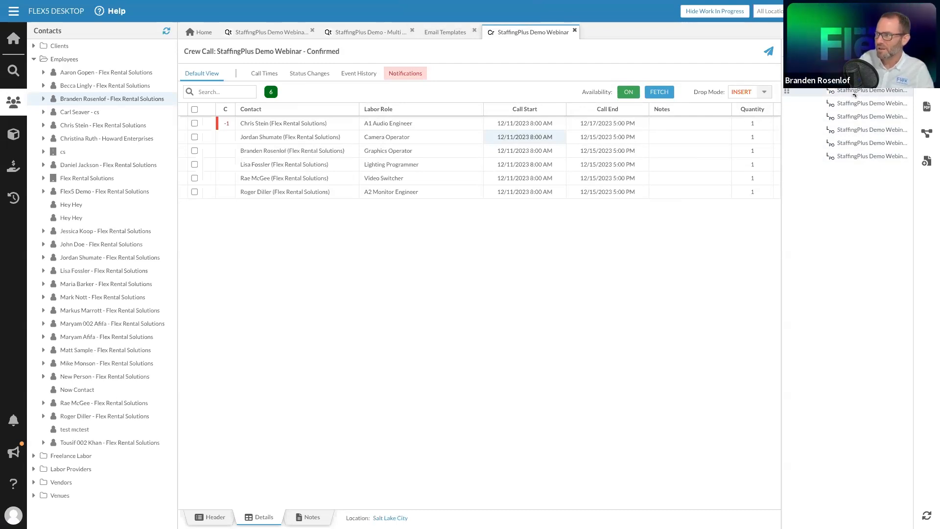
pyautogui.doubleClick(856, 91)
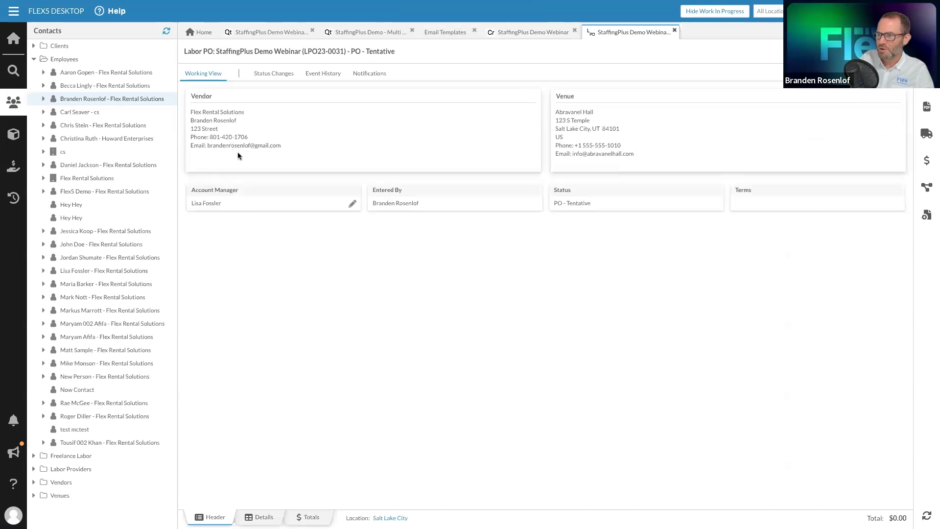
pyautogui.click(261, 517)
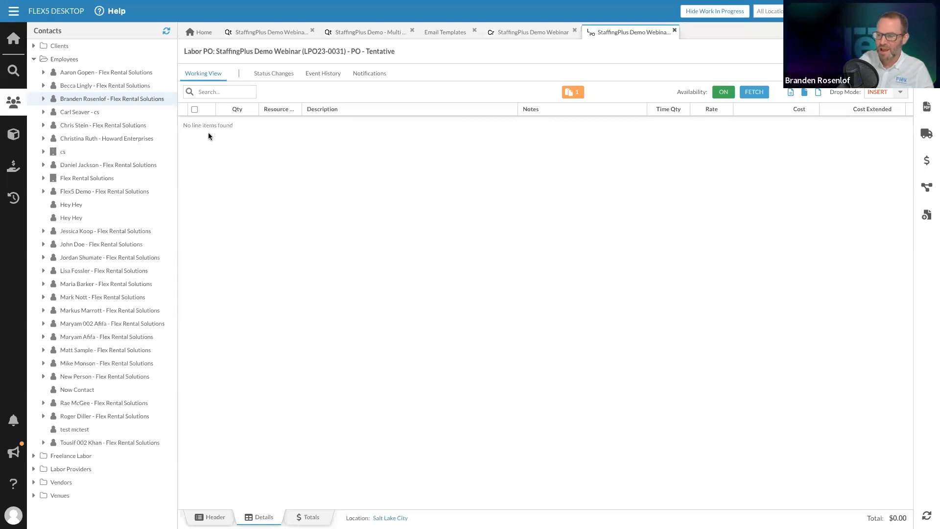
pyautogui.click(675, 31)
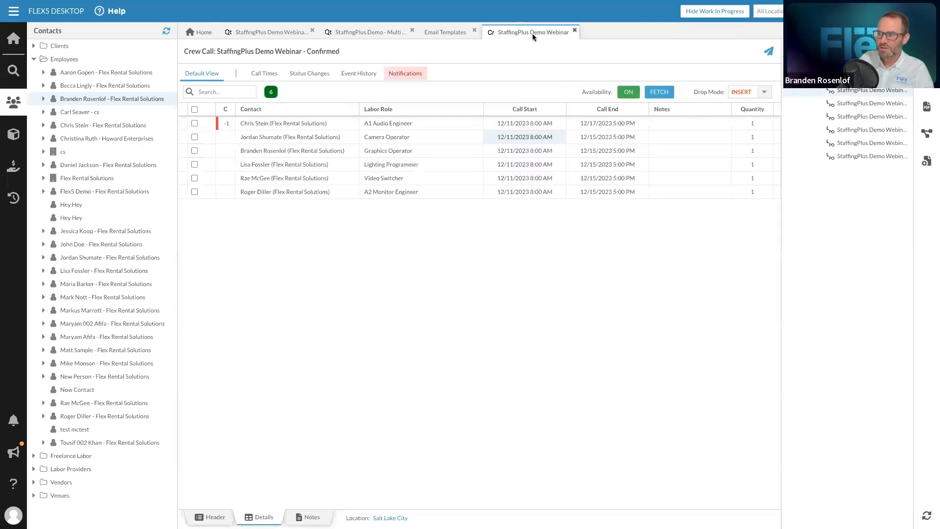
# Step: Select all lines on the crew call
pyautogui.click(194, 109)
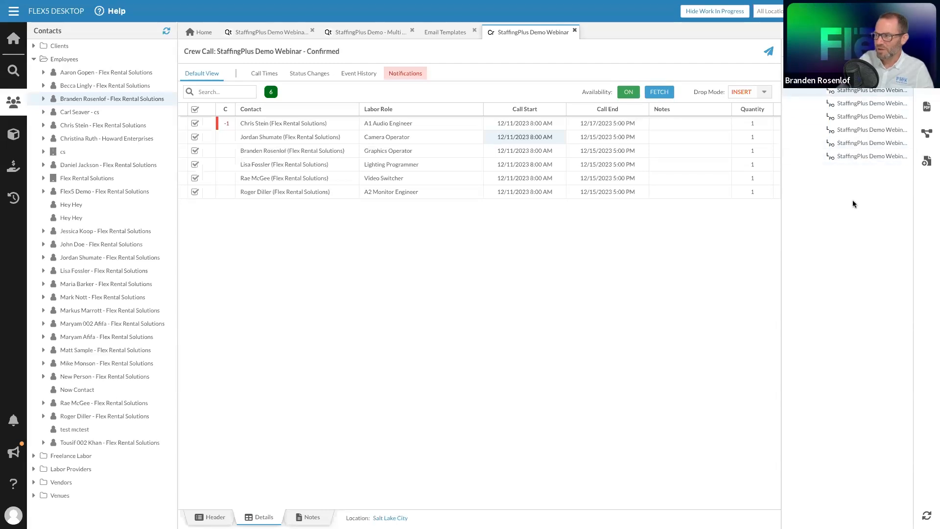
pyautogui.click(599, 314)
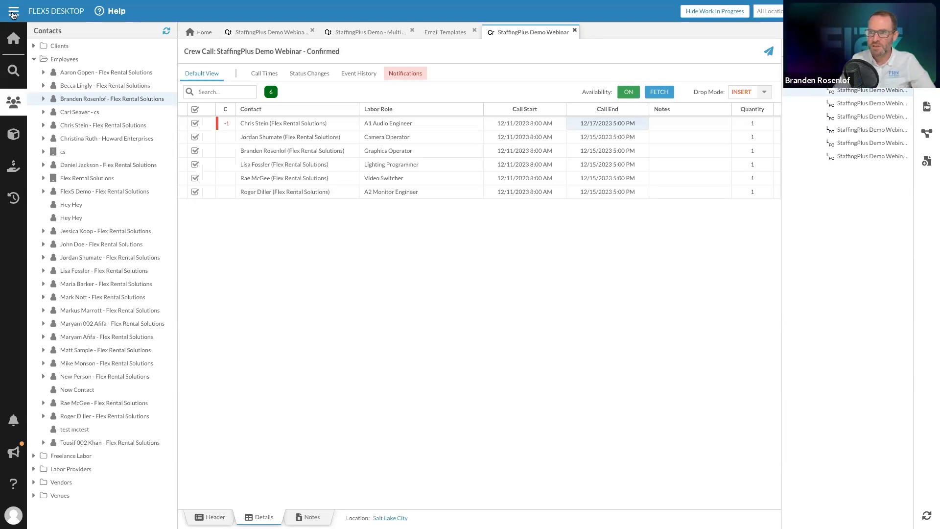
# Step: Open the Staffing Assistant list of jobs
pyautogui.click(14, 11)
pyautogui.click(50, 105)
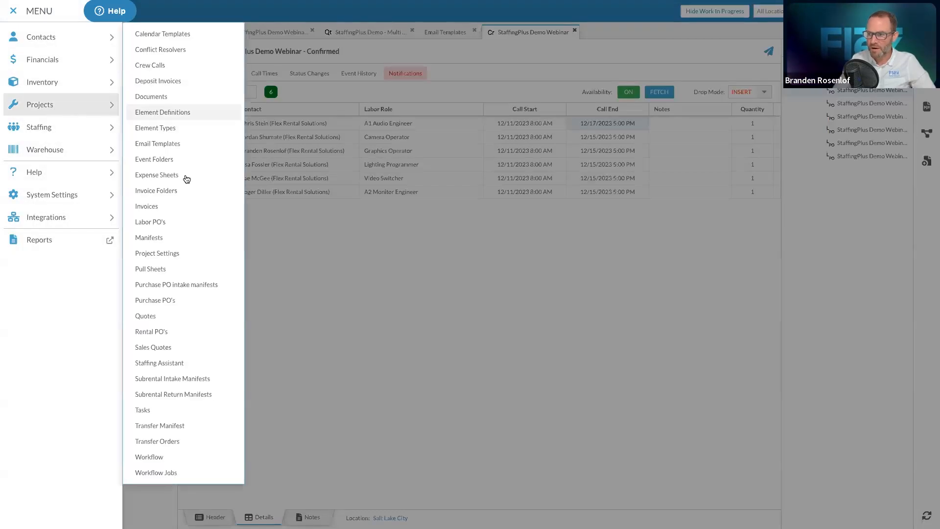
pyautogui.click(148, 363)
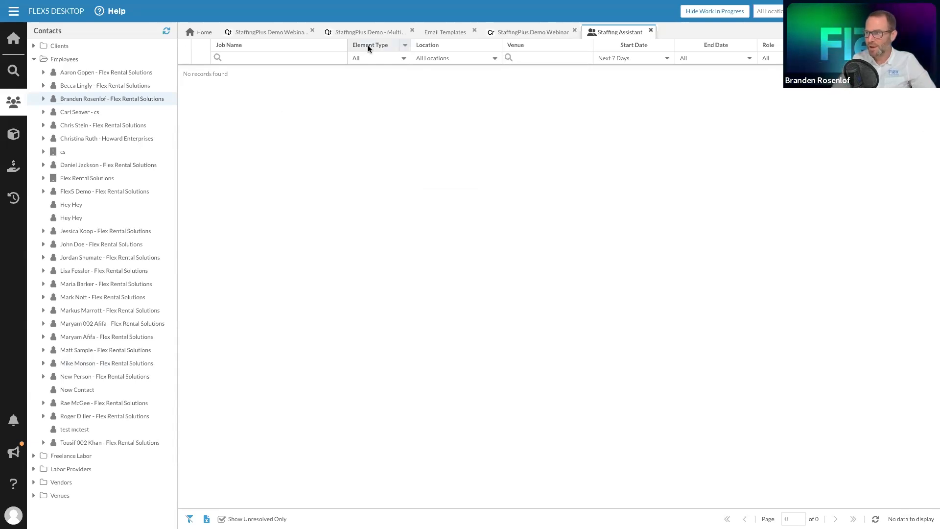
# Step: Open the Staffing Dashboard to view the scheduled labor and assigned contacts
pyautogui.click(14, 10)
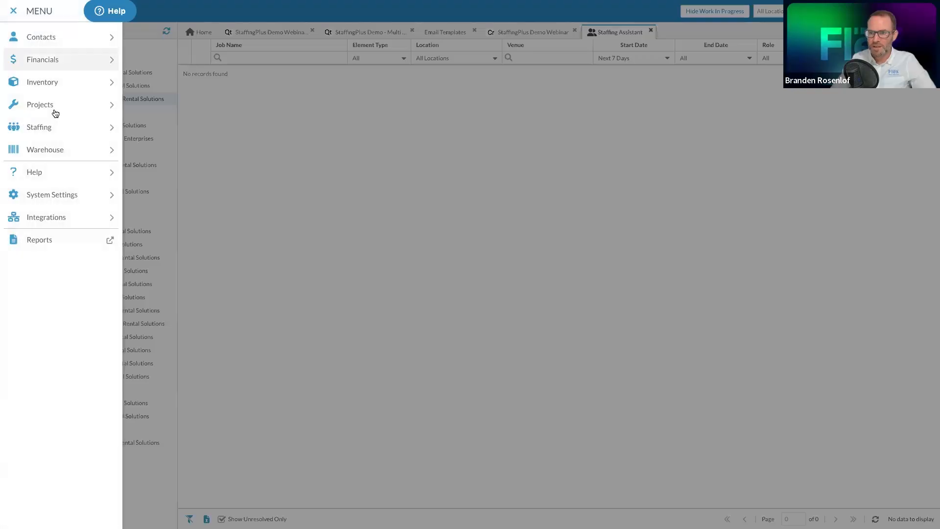
pyautogui.click(55, 128)
pyautogui.click(204, 30)
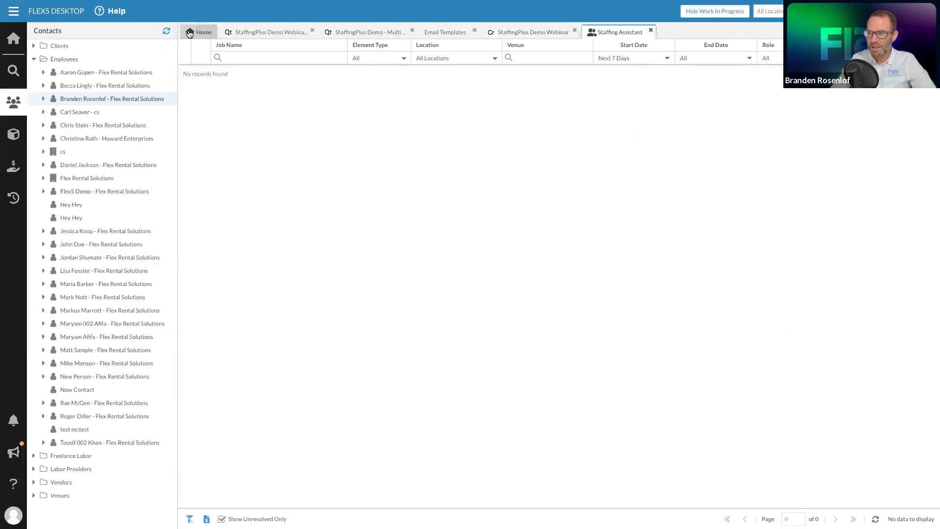
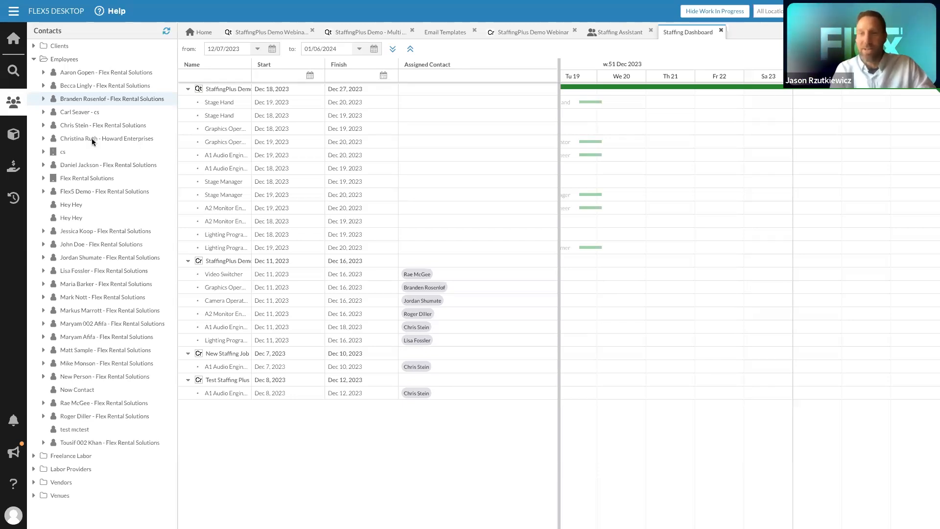
# Step: Collapse the Employees contact folder and expand Freelance Labor
pyautogui.click(33, 59)
pyautogui.click(34, 73)
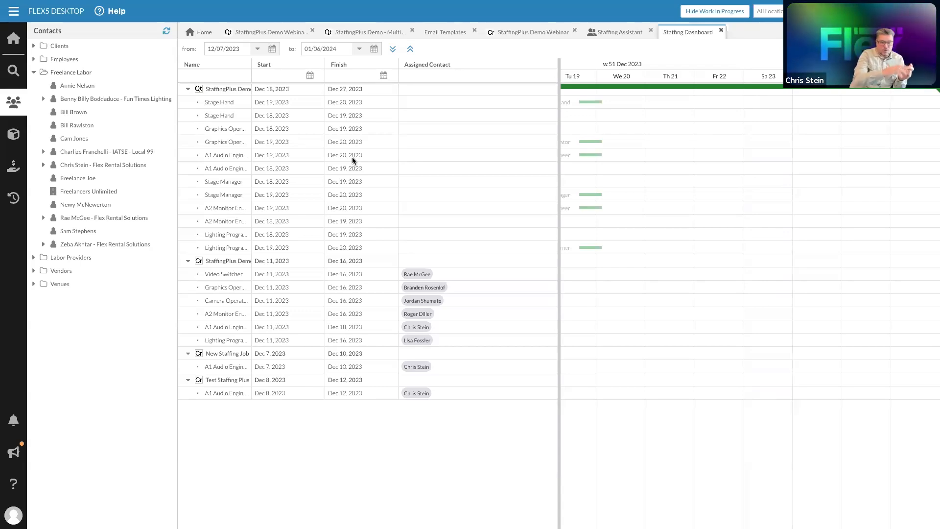
# Step: Switch to Google Chrome to view the received Job Offer email in Gmail, and return to Flex5
pyautogui.hotkey('ctrl', 'Right')
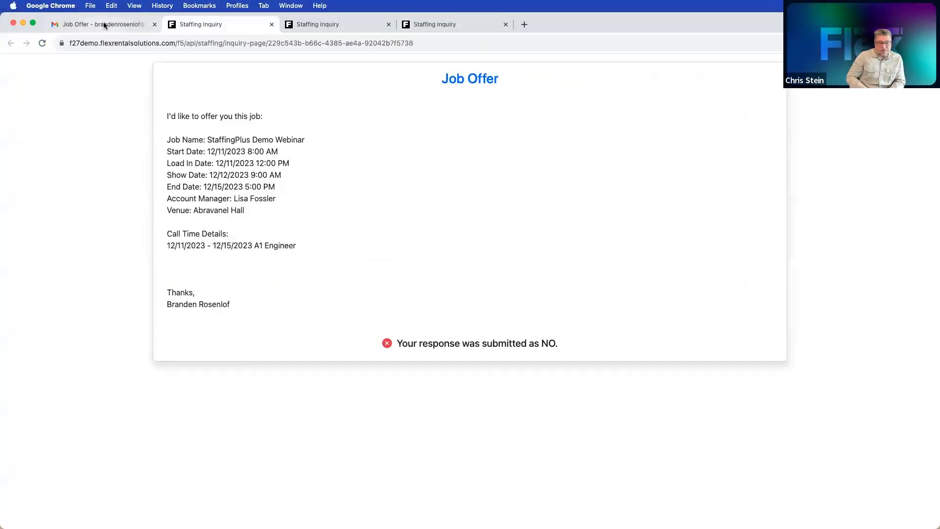
pyautogui.click(104, 25)
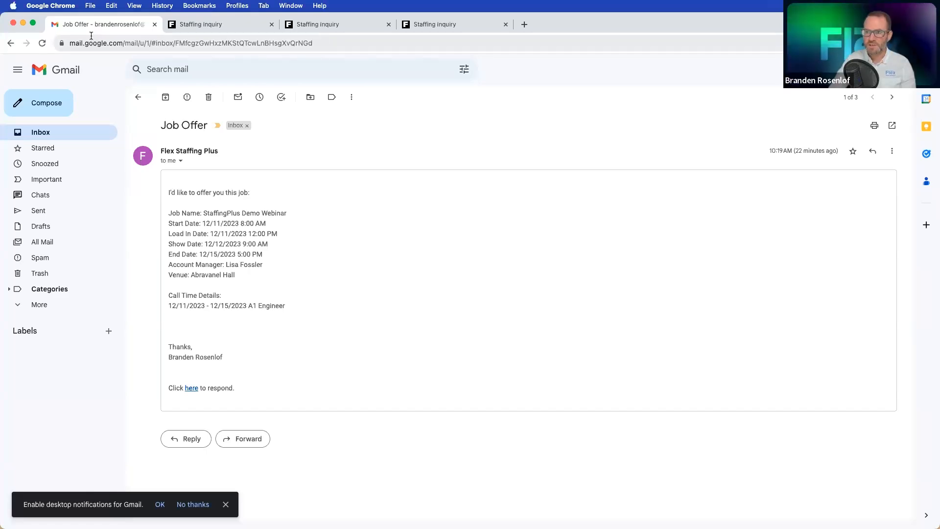
pyautogui.hotkey('ctrl', 'Left')
# Step: Open the Availability Request staffing email template in Flex5 and replace its subject with "Checking your availability between"
pyautogui.click(453, 34)
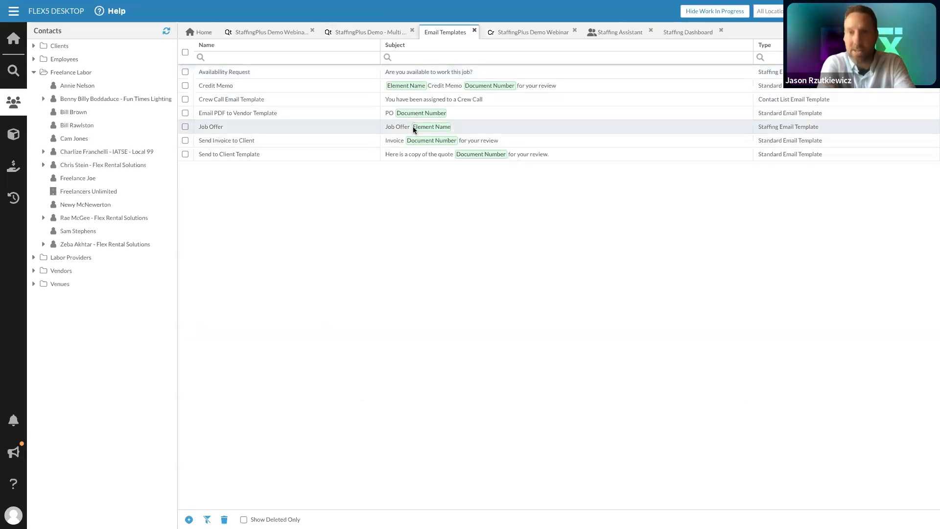
pyautogui.doubleClick(404, 73)
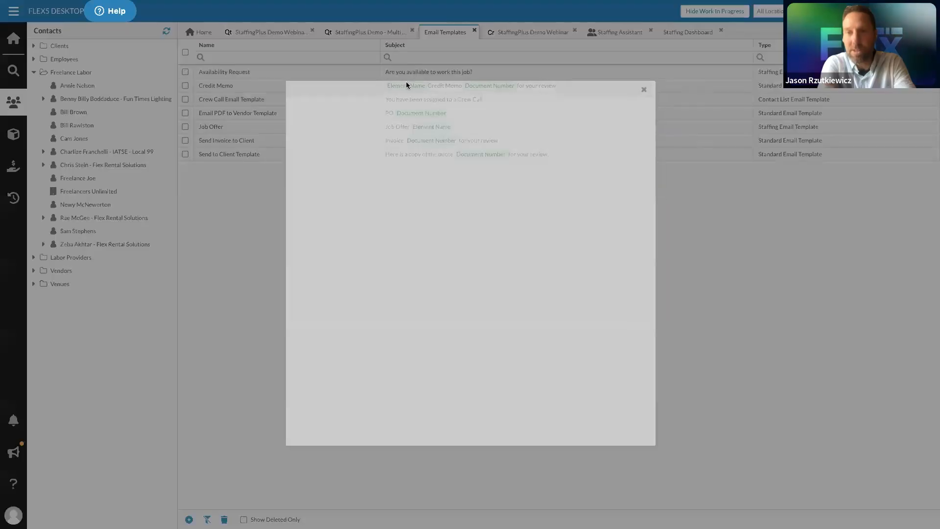
pyautogui.moveTo(509, 213); pyautogui.dragTo(355, 210)
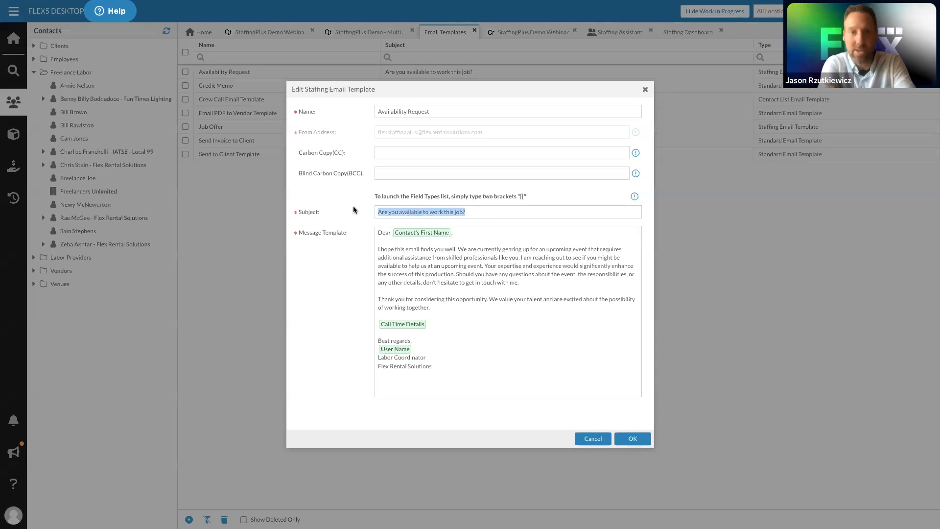
pyautogui.write('Checking ')
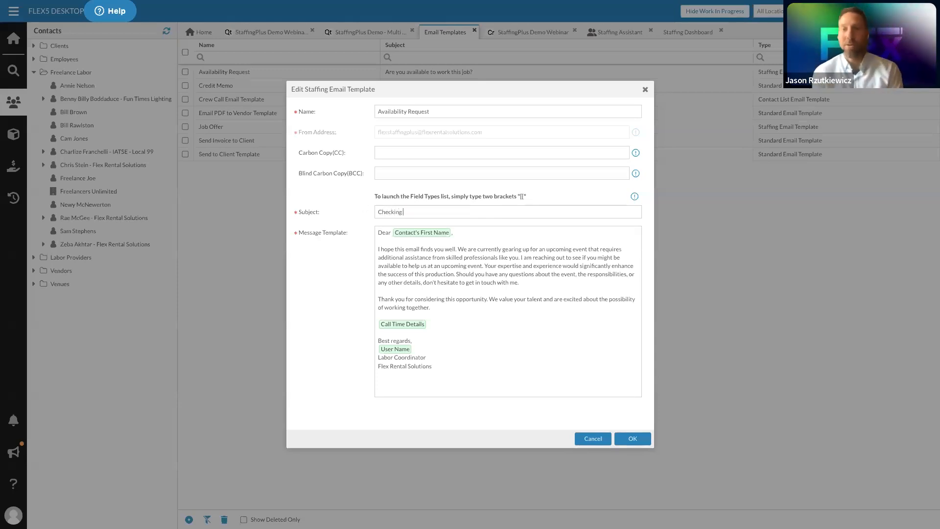
pyautogui.write('your availability')
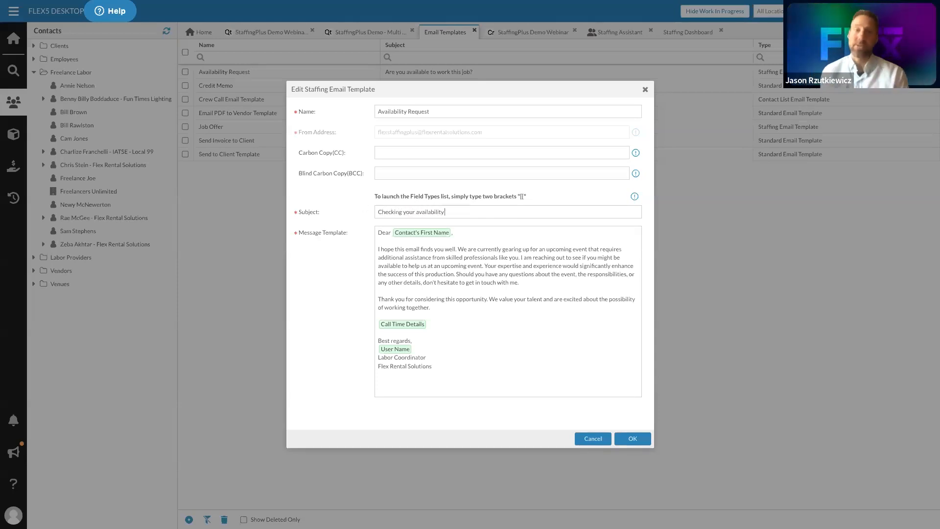
pyautogui.write(' between')
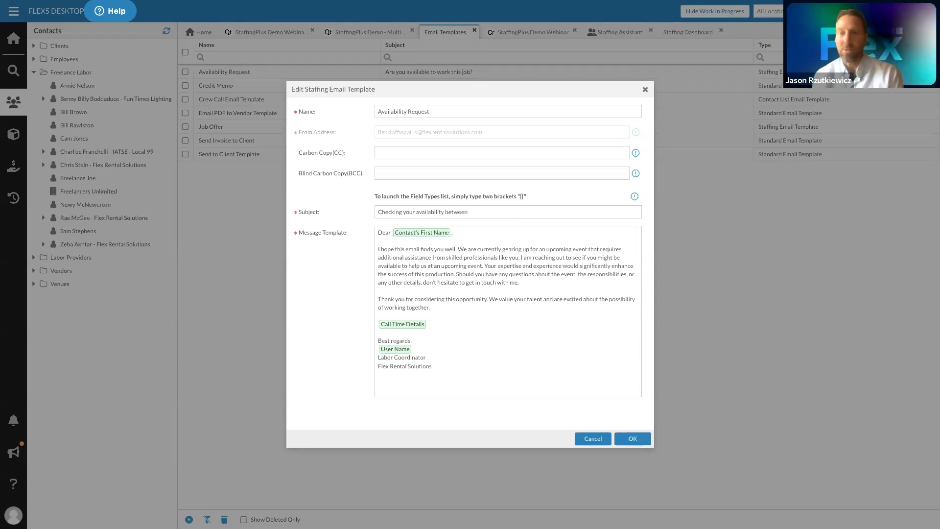
# Step: Try adding the Calculated Start Date field and "... etc..." to the template's subject, and discard the template edits
pyautogui.write(' [[start')
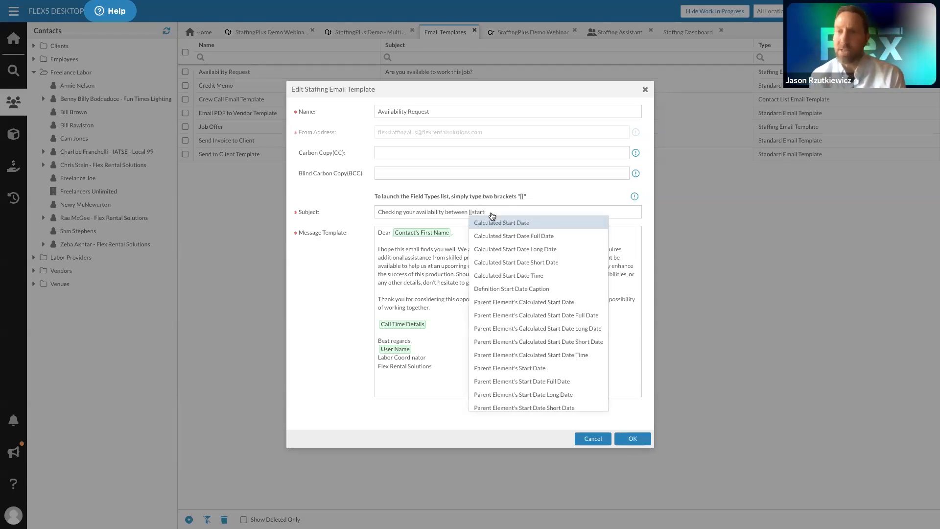
pyautogui.click(524, 222)
pyautogui.write('... etc...')
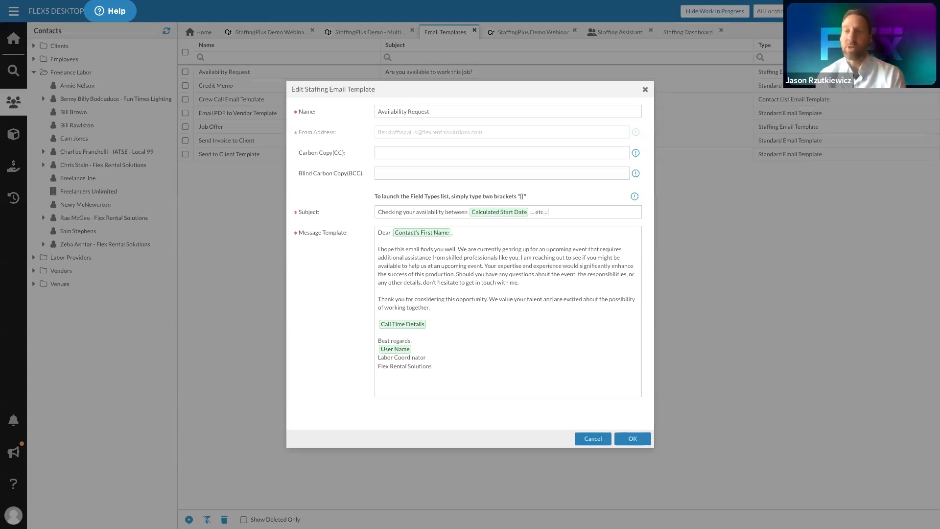
pyautogui.click(593, 438)
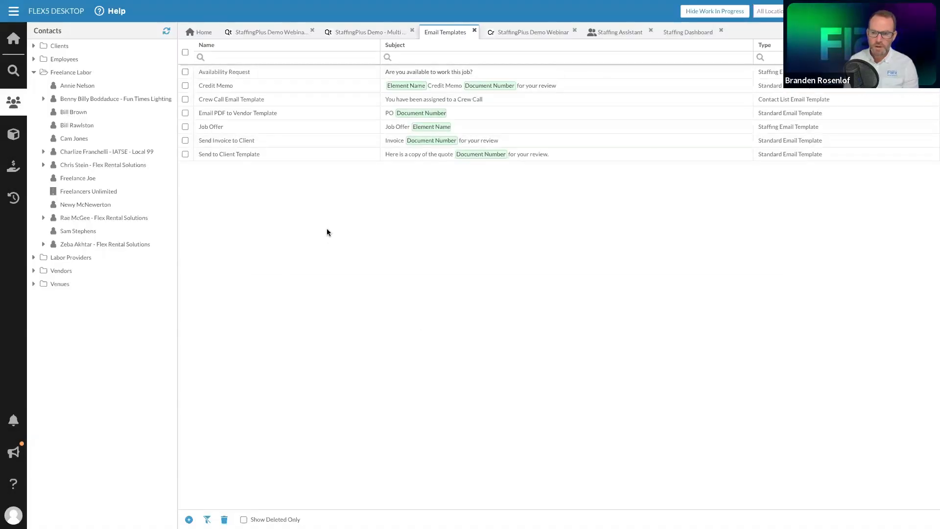
# Step: Review the candidate list in Staffing Assistant Plus for the A1 Engineer line of the StaffingPlus Demo Webinar quote, and close it without assigning anyone
pyautogui.click(267, 33)
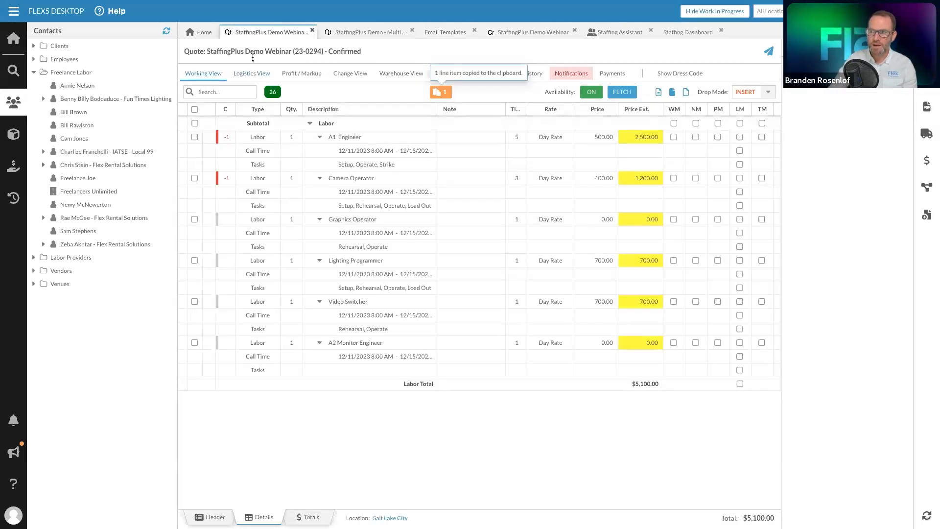
pyautogui.rightClick(216, 145)
pyautogui.click(280, 167)
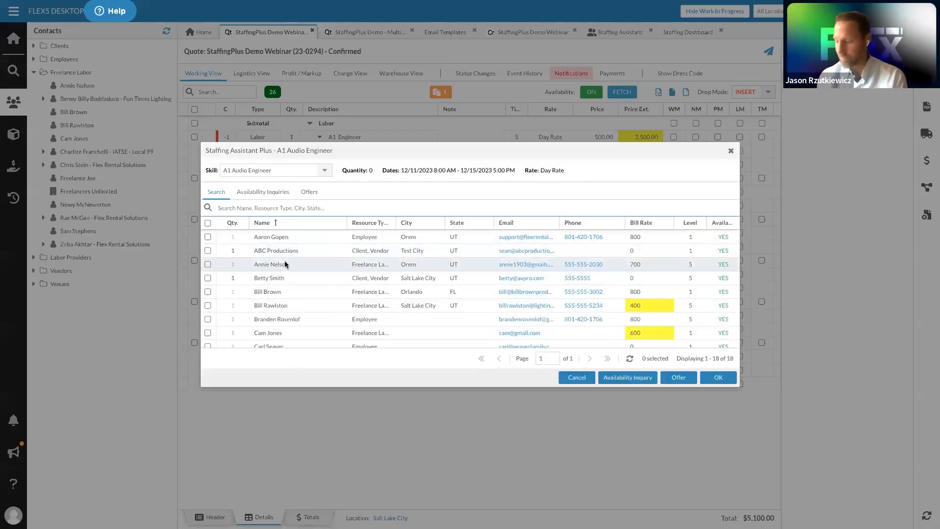
pyautogui.scroll(-3, 316, 264)
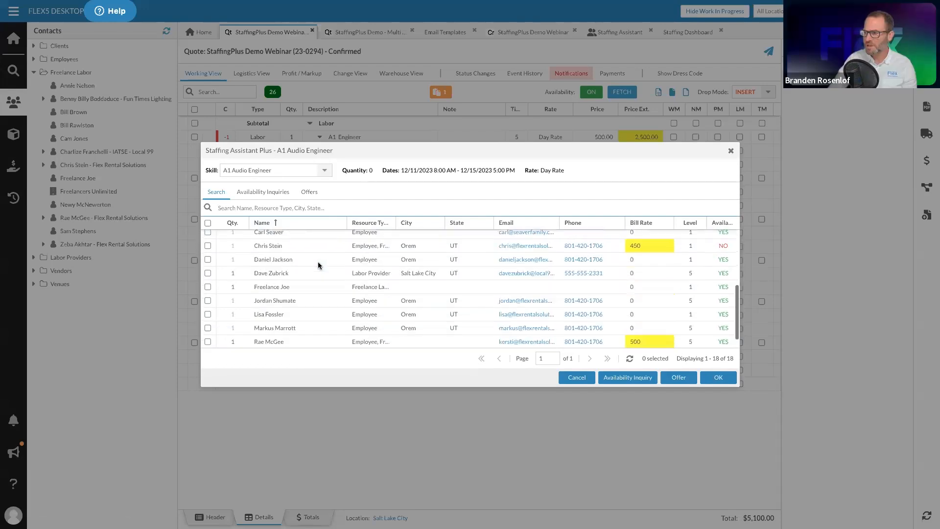
pyautogui.scroll(3, 318, 265)
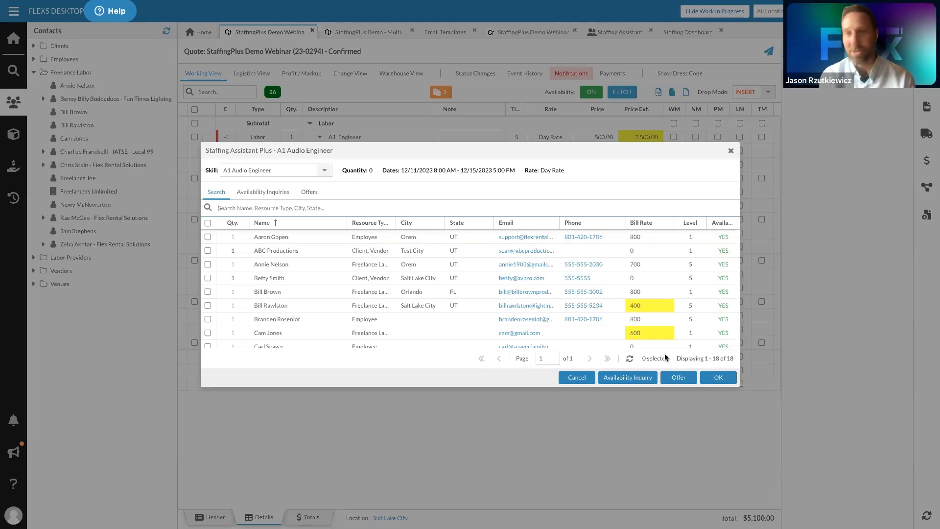
pyautogui.click(577, 377)
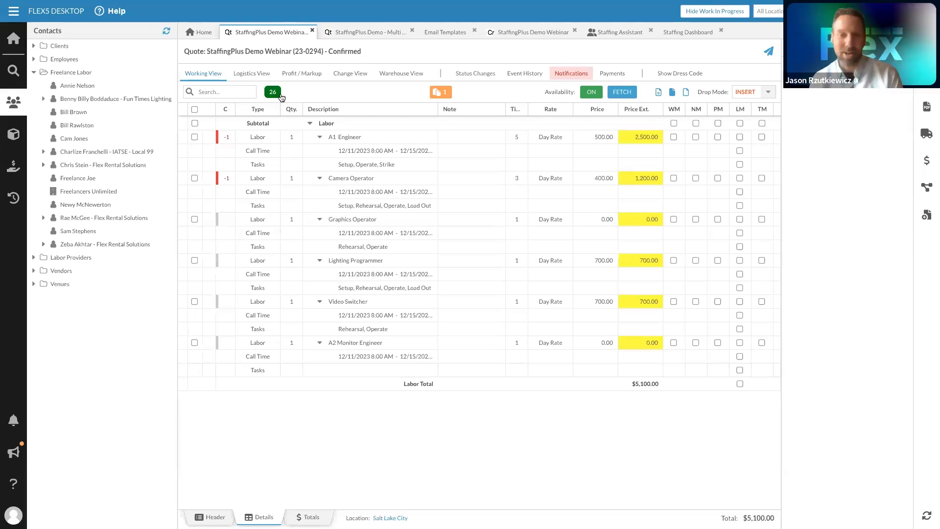
# Step: Open the fourth Freelance Labor contact's record and view its monthly calendar, and return to the StaffingPlus Demo Webinar quote
pyautogui.moveTo(281, 97)
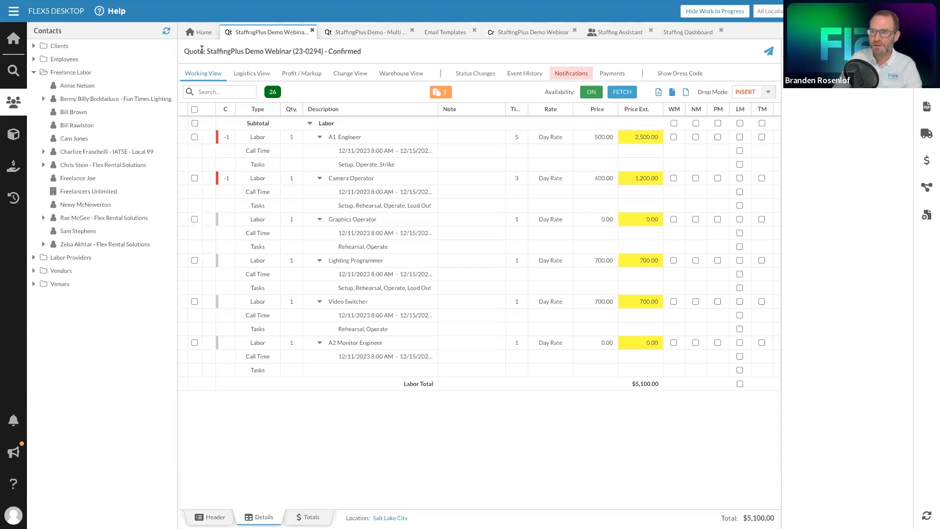
pyautogui.doubleClick(78, 125)
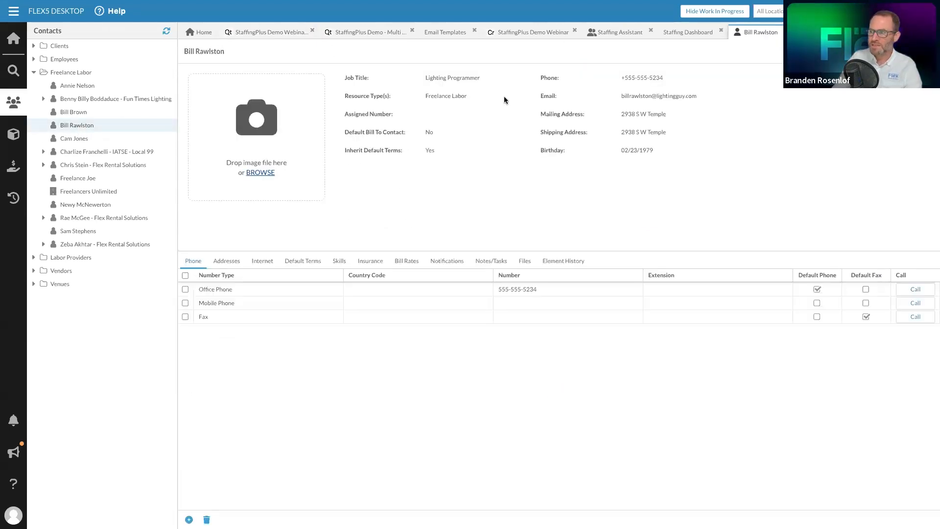
pyautogui.click(872, 52)
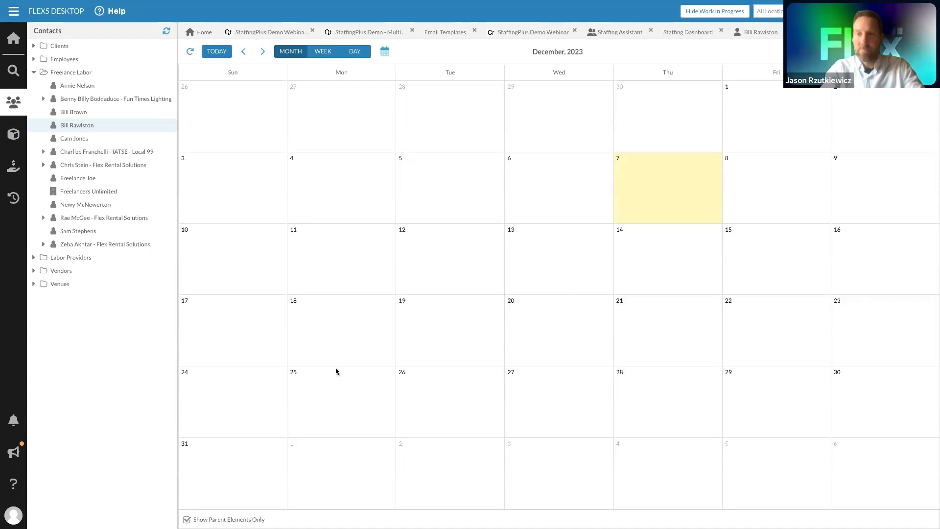
pyautogui.click(281, 43)
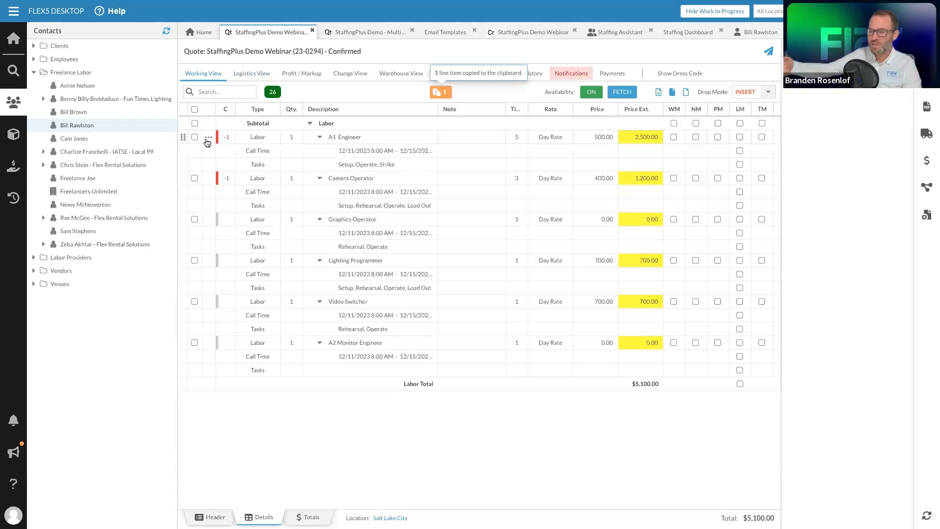